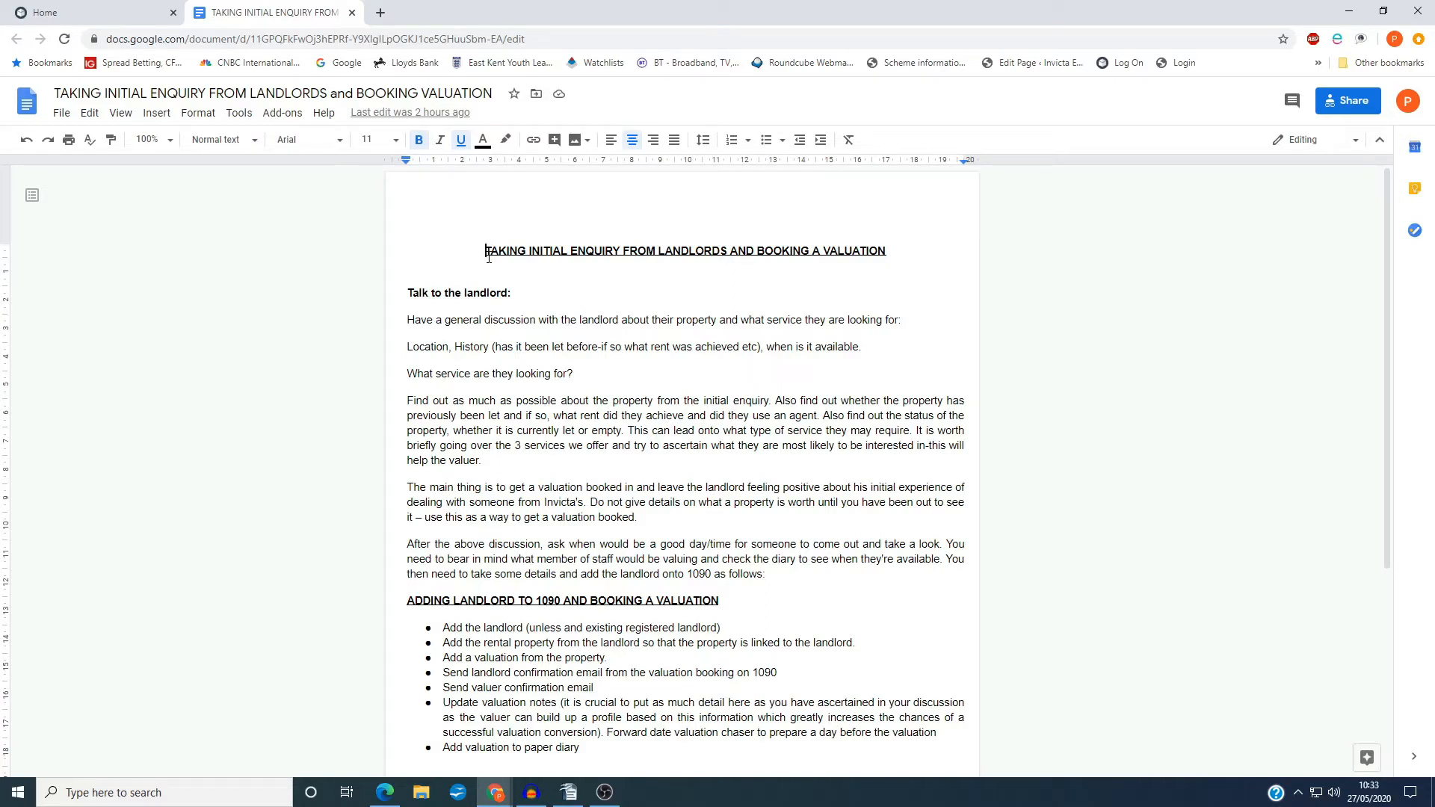
Review the landlord enquiry guide, from the discussion points to the checklist for adding a landlord and booking a valuation
drag(489, 246, 888, 251)
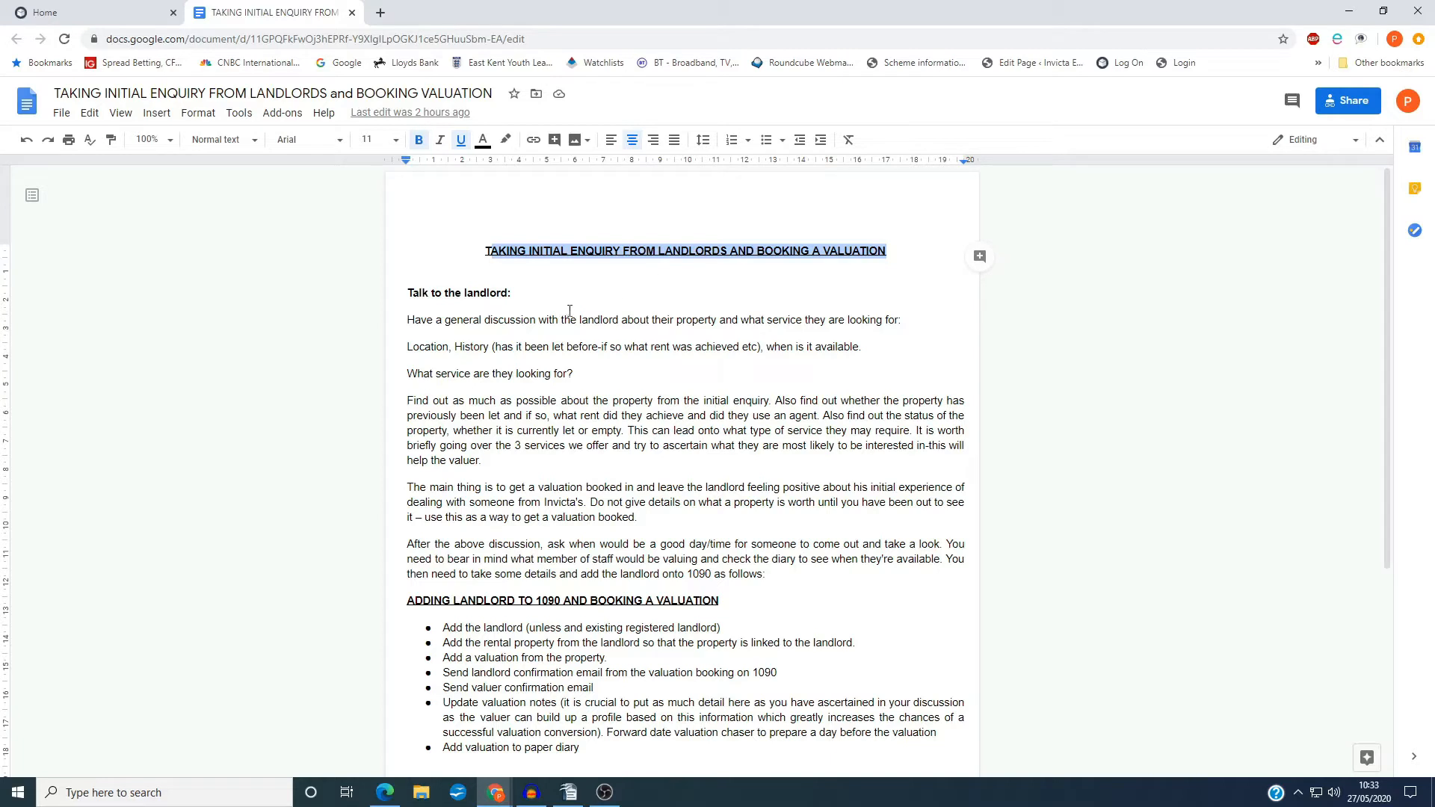
click(409, 297)
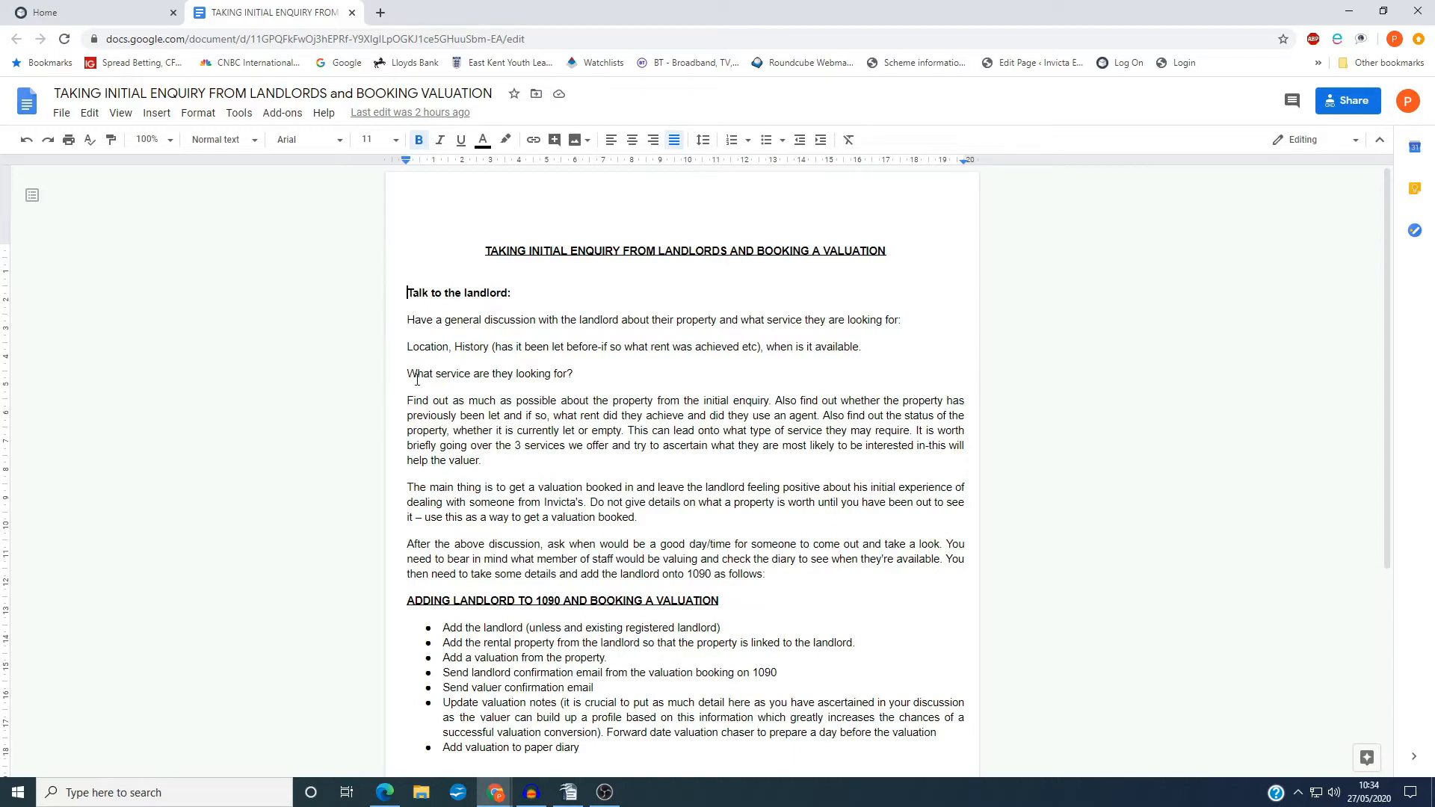
drag(406, 374, 599, 373)
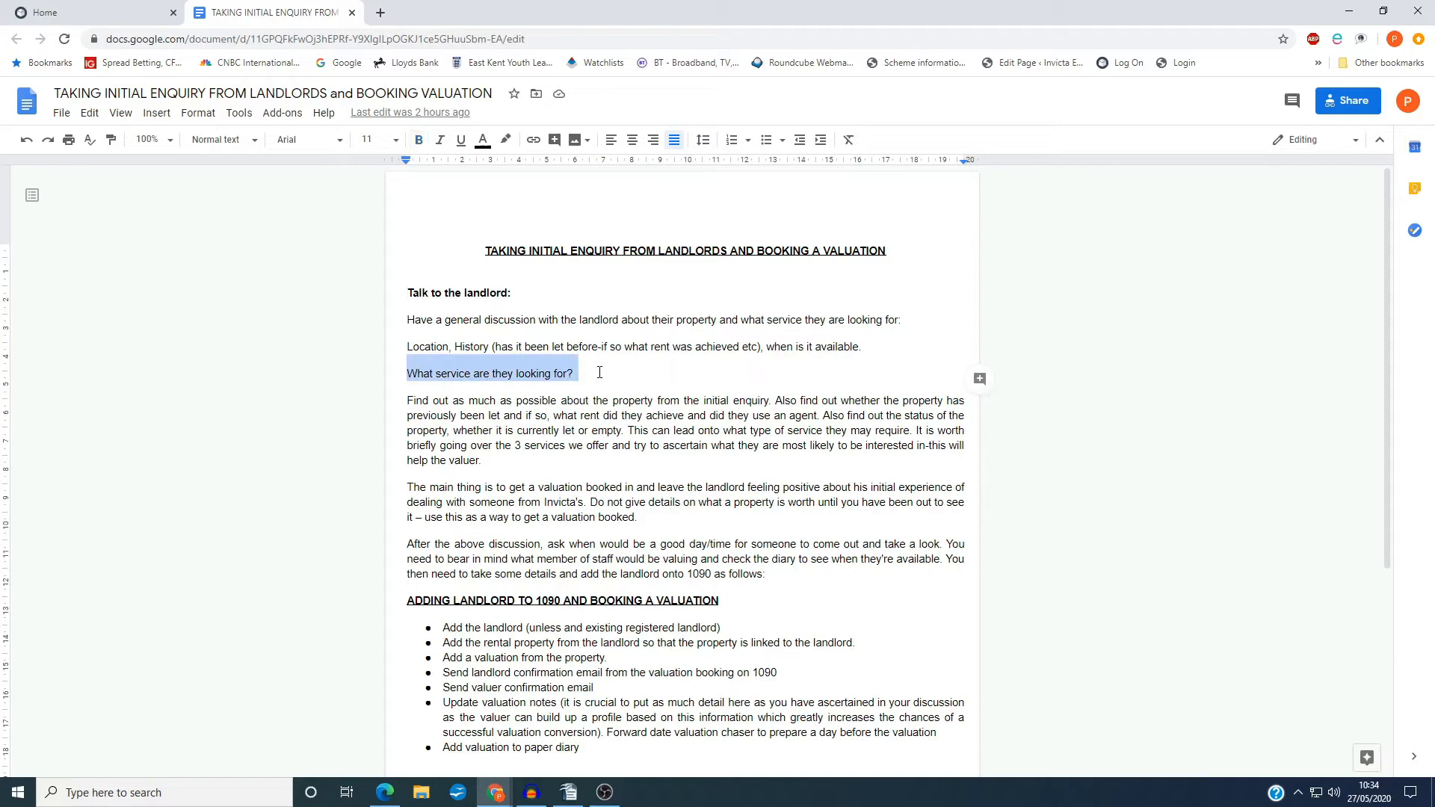
drag(411, 401, 821, 574)
scroll(794, 557, down, 4)
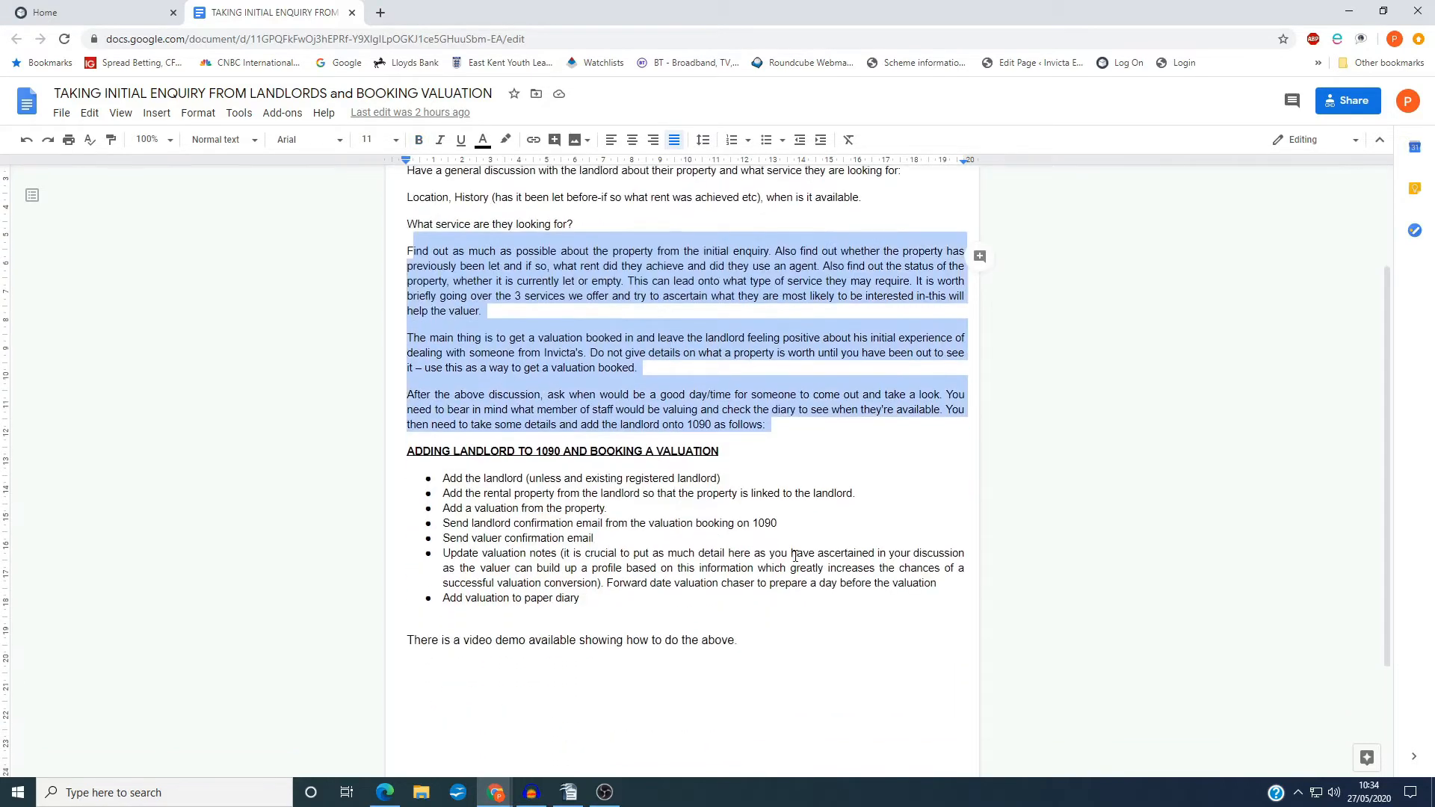
click(404, 304)
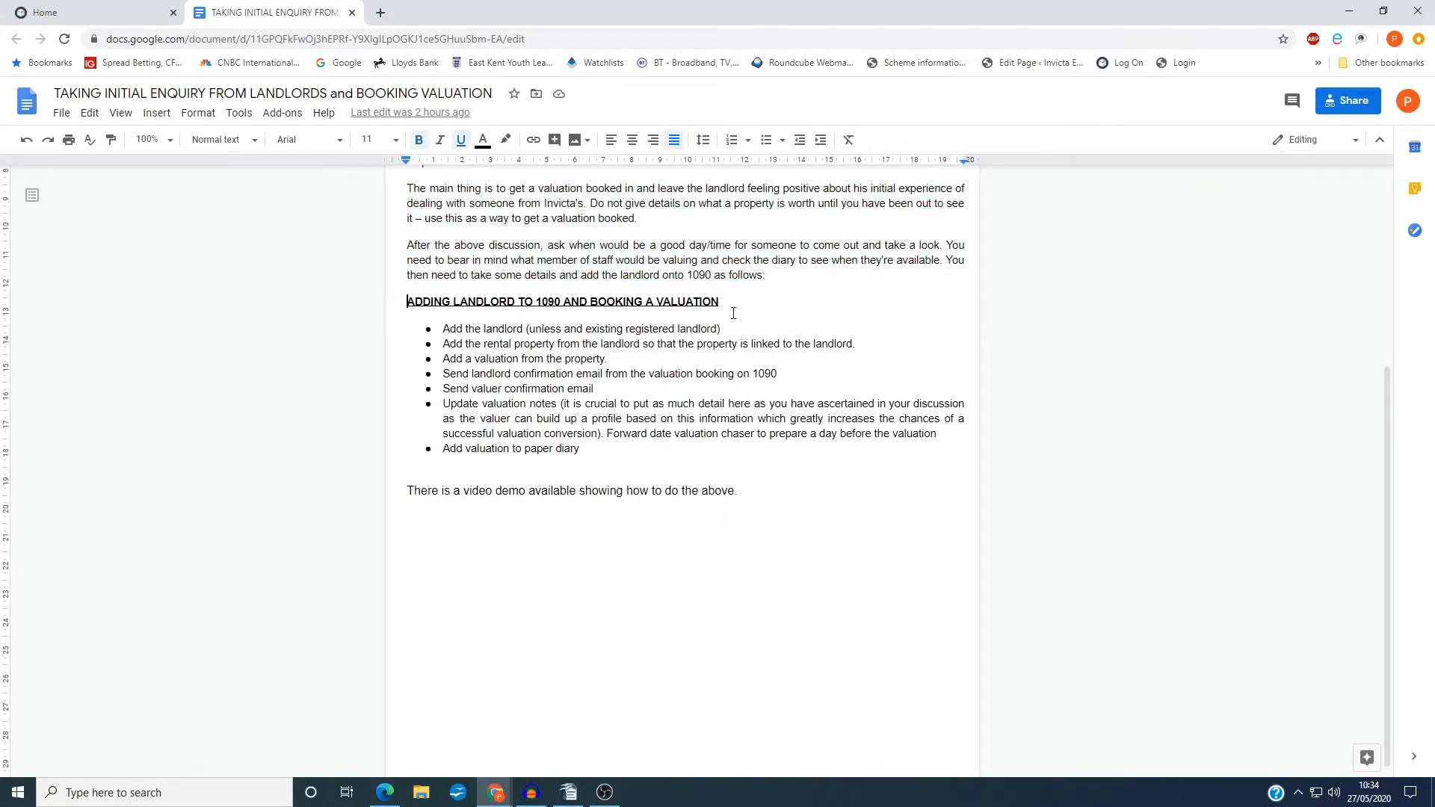
drag(440, 328, 732, 329)
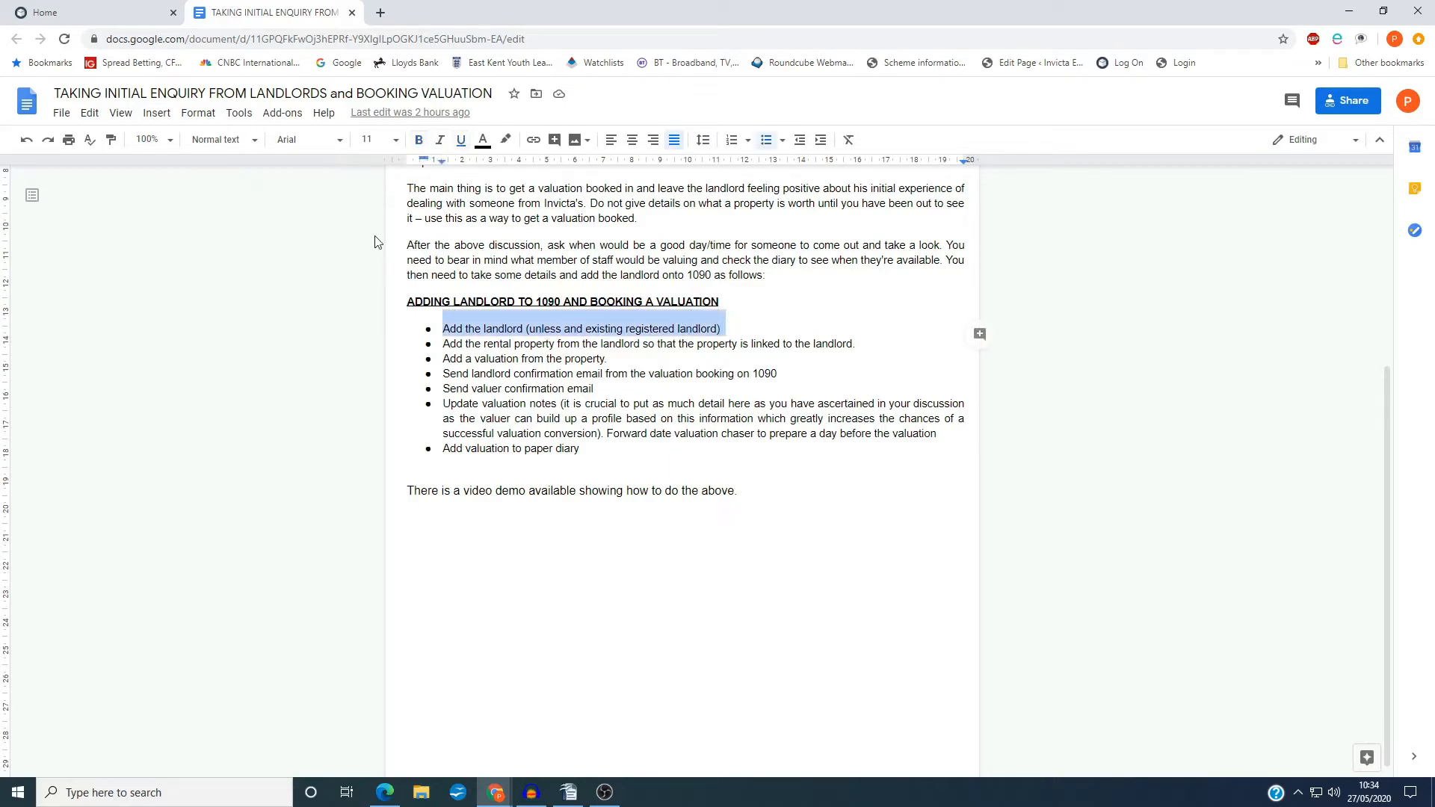
Switch to the 10ninety system and start registering a new landlord under residential lettings
click(111, 13)
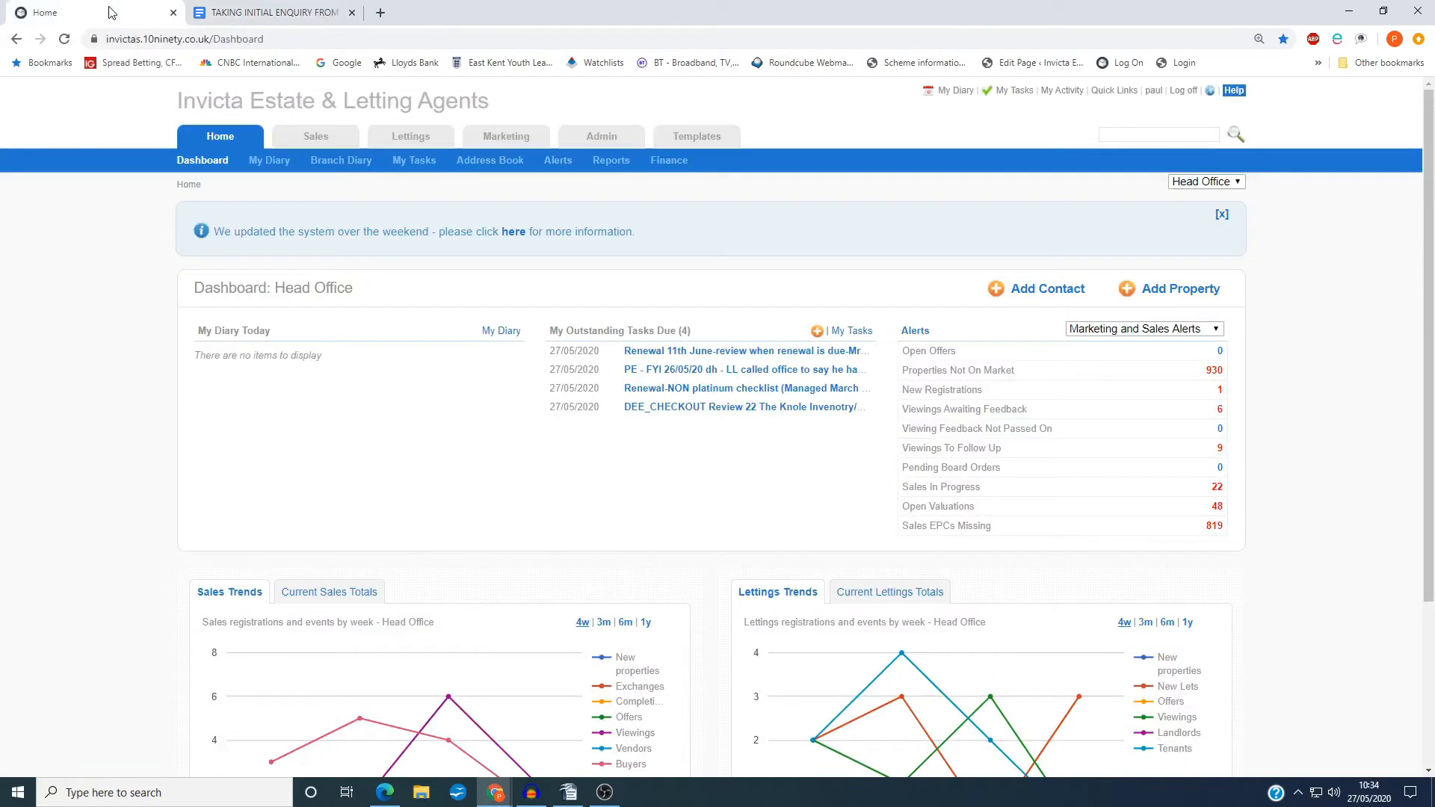
click(416, 136)
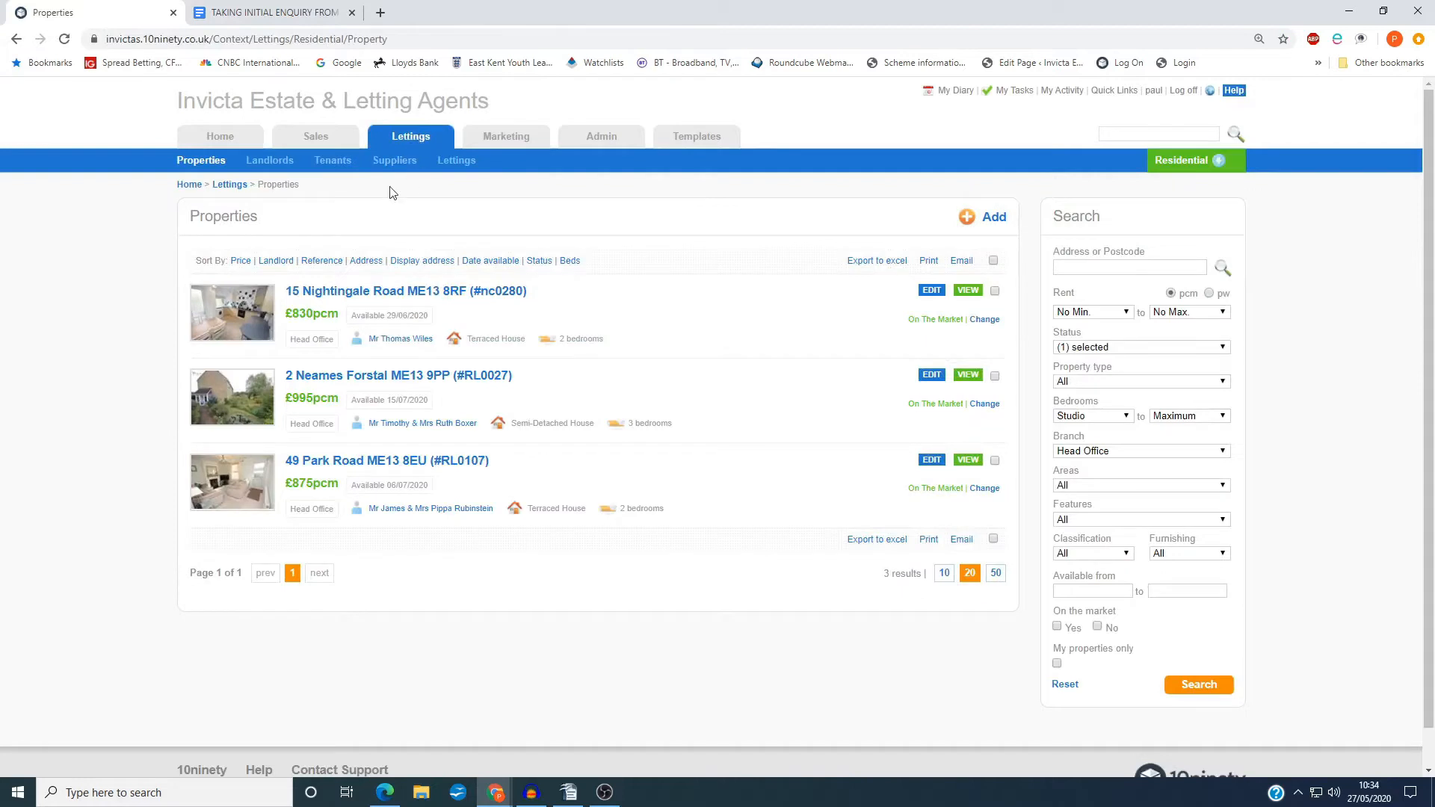
click(270, 161)
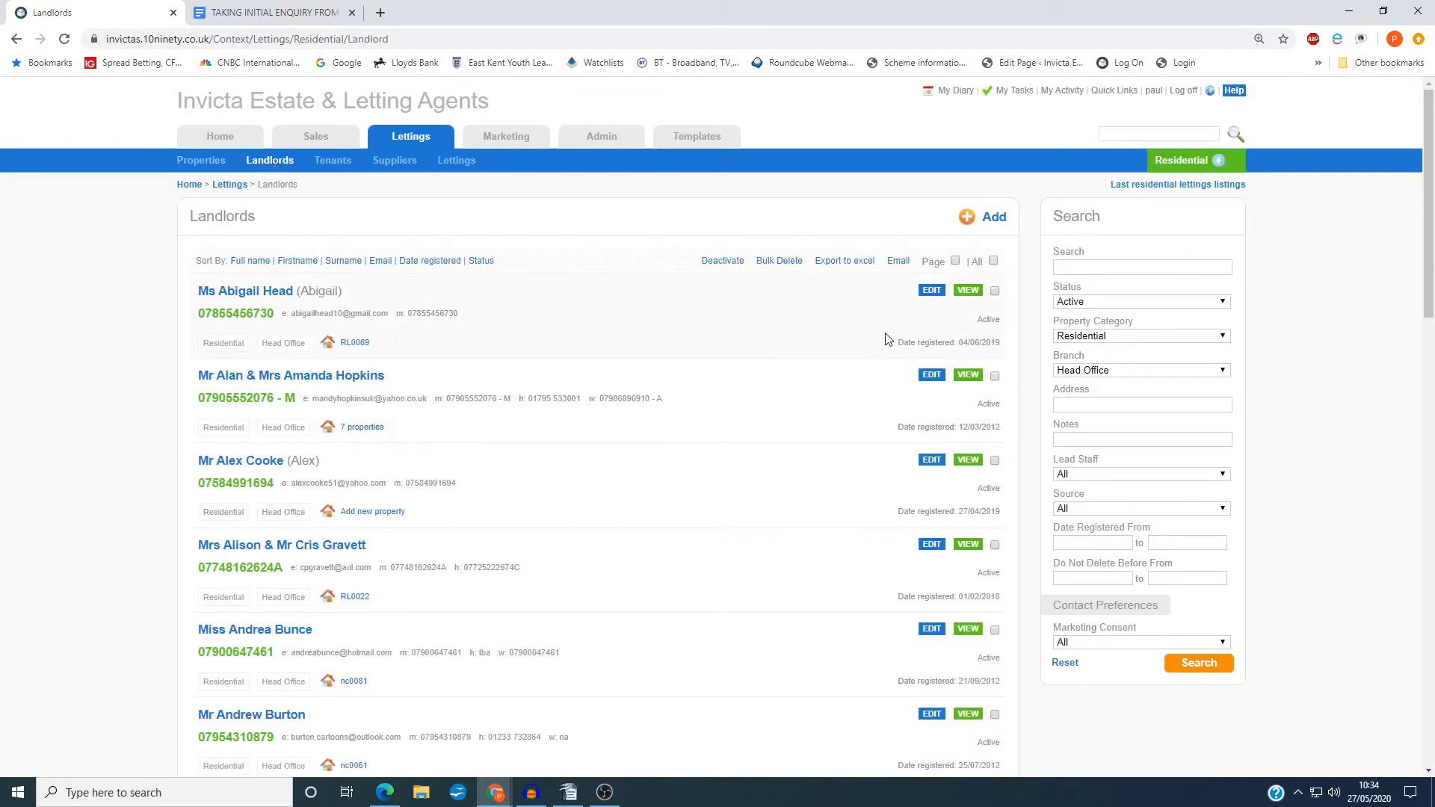
click(995, 226)
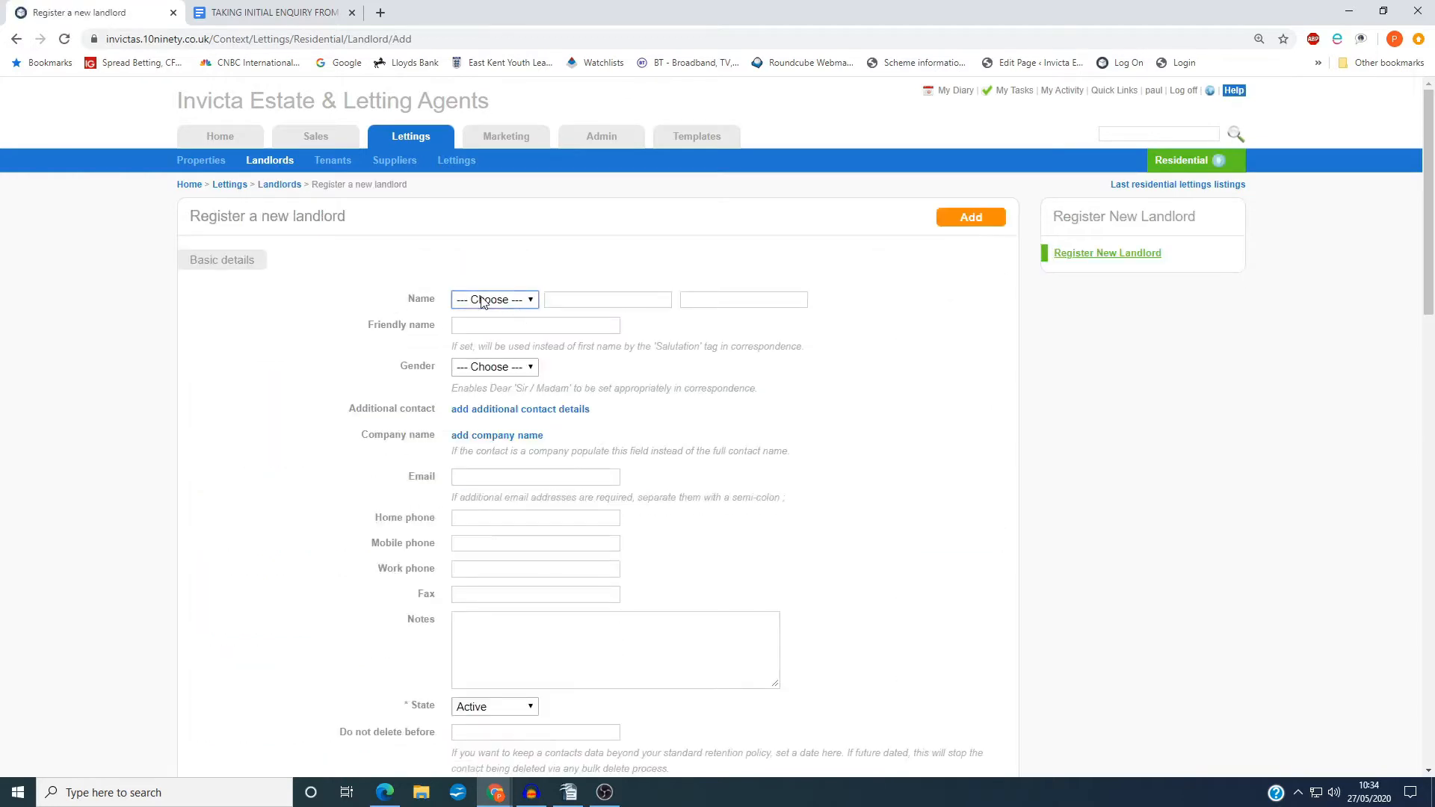
Set the new landlord's title to Mr and enter the landlord's first name and surname
click(483, 300)
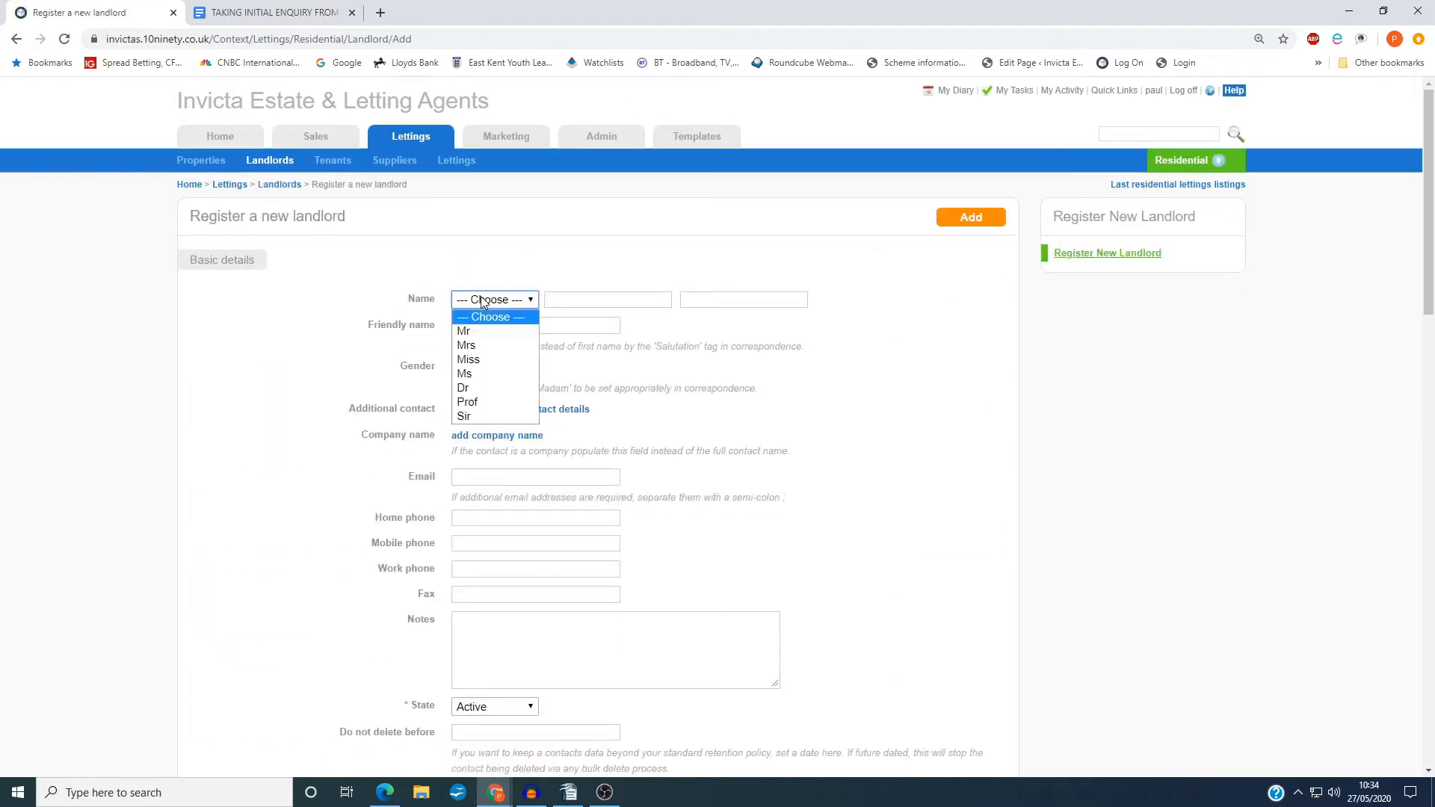
click(479, 334)
click(572, 303)
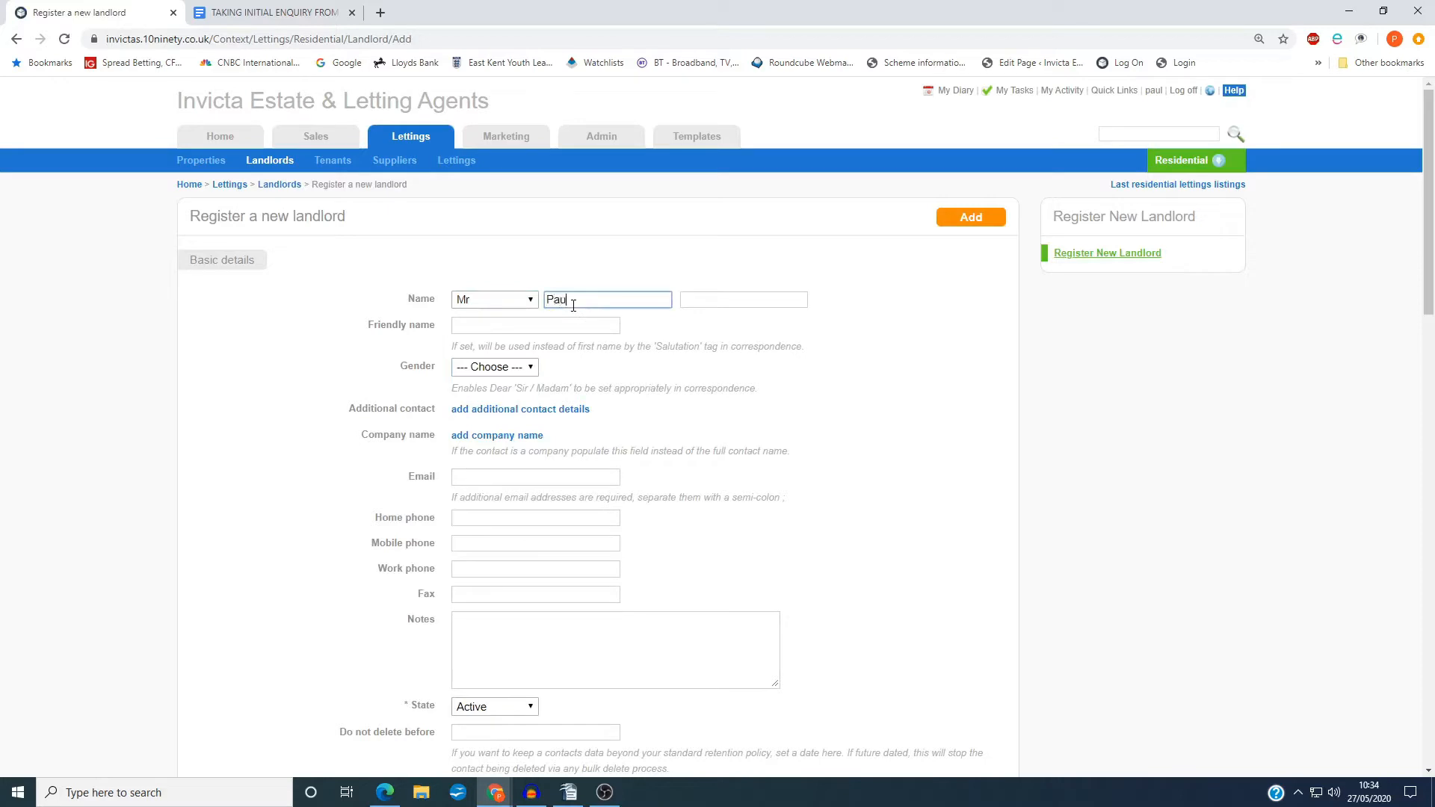
key(Tab)
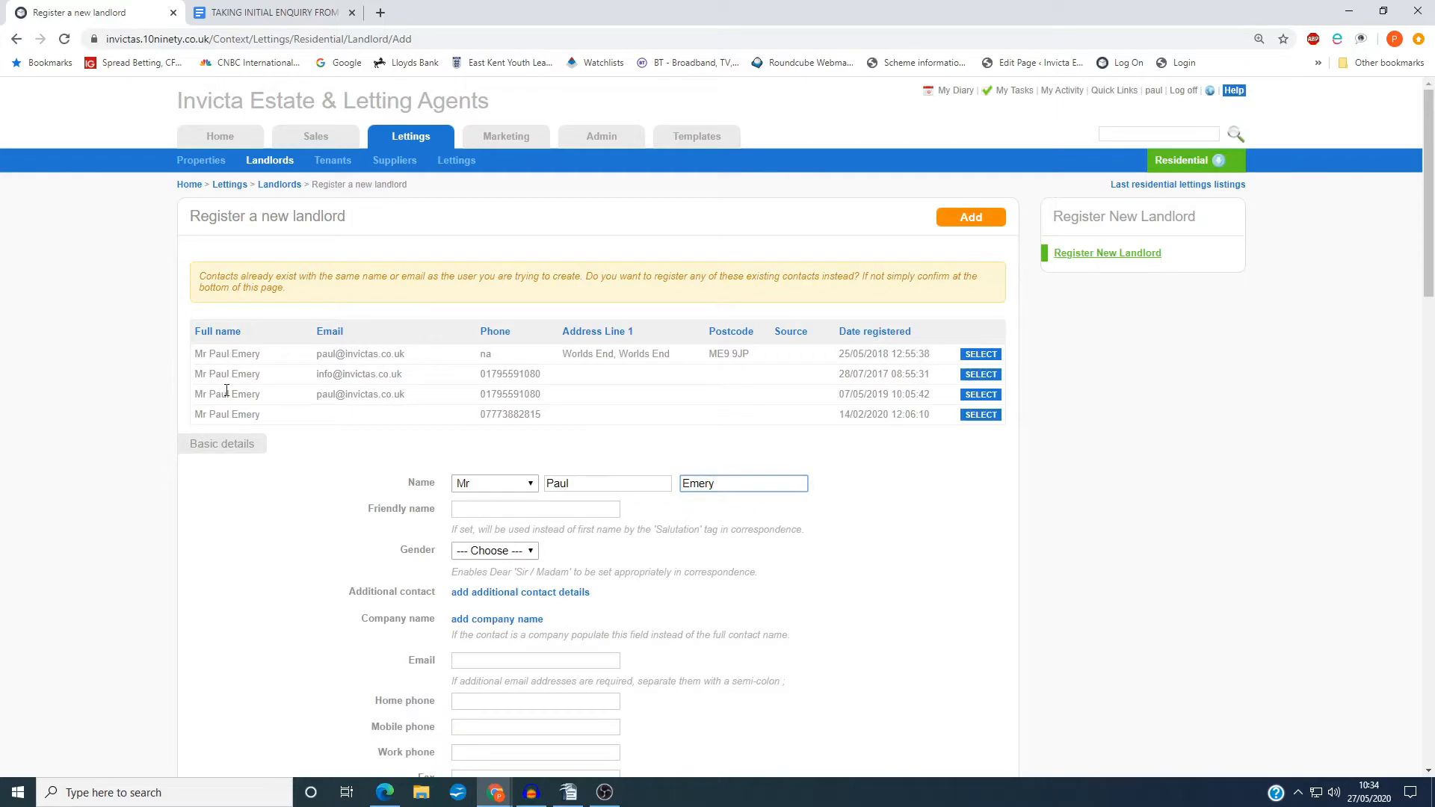
scroll(374, 512, down, 2)
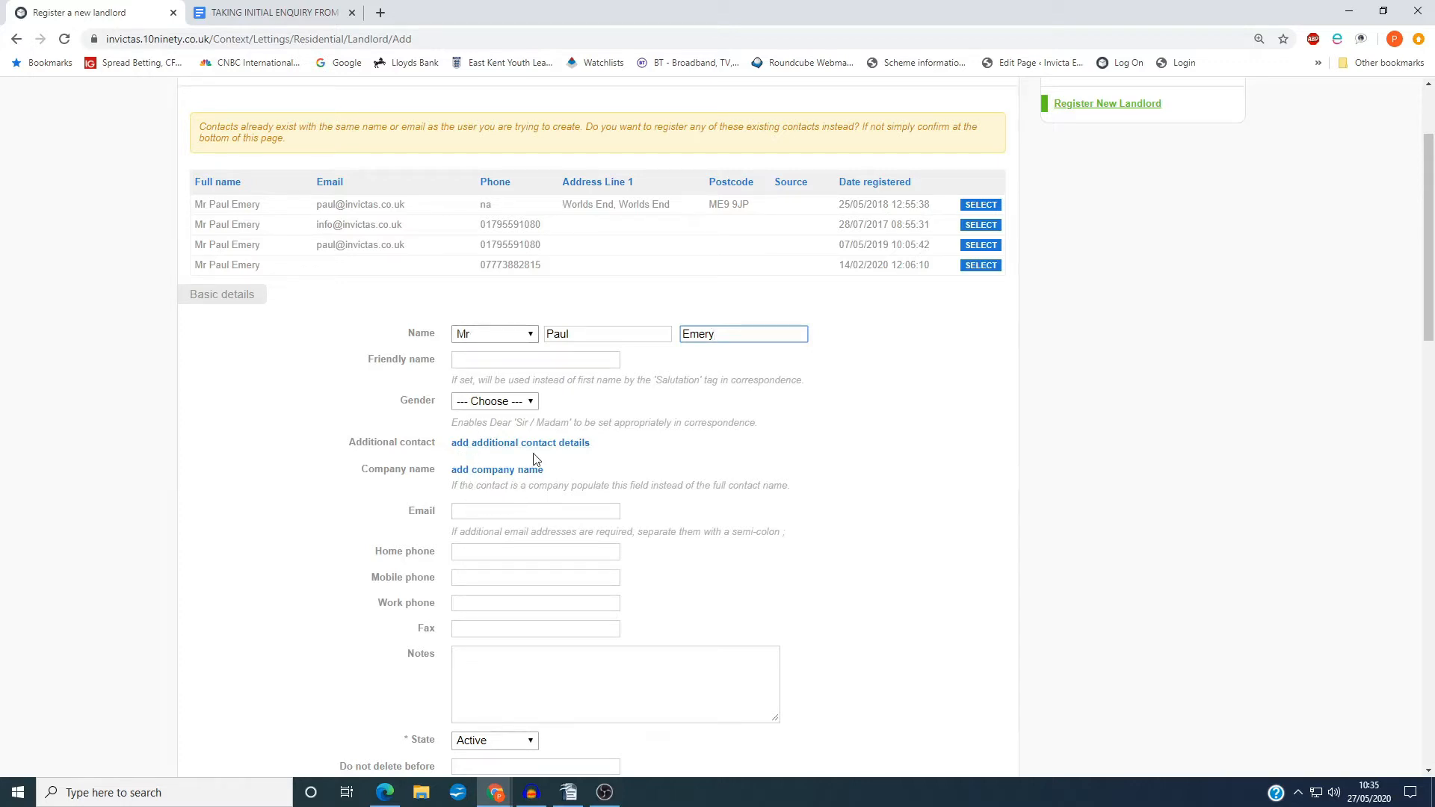
click(513, 448)
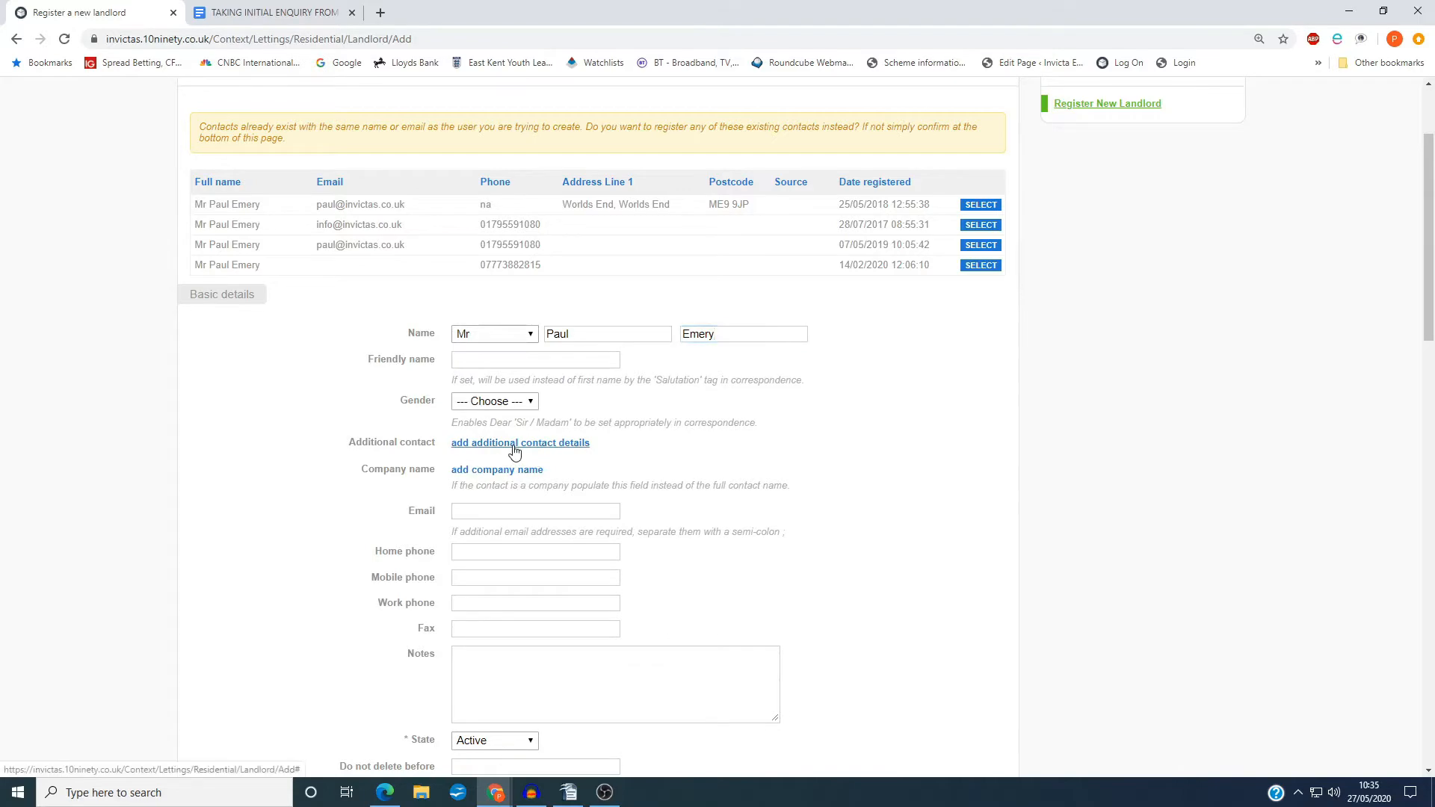
scroll(375, 575, down, 2)
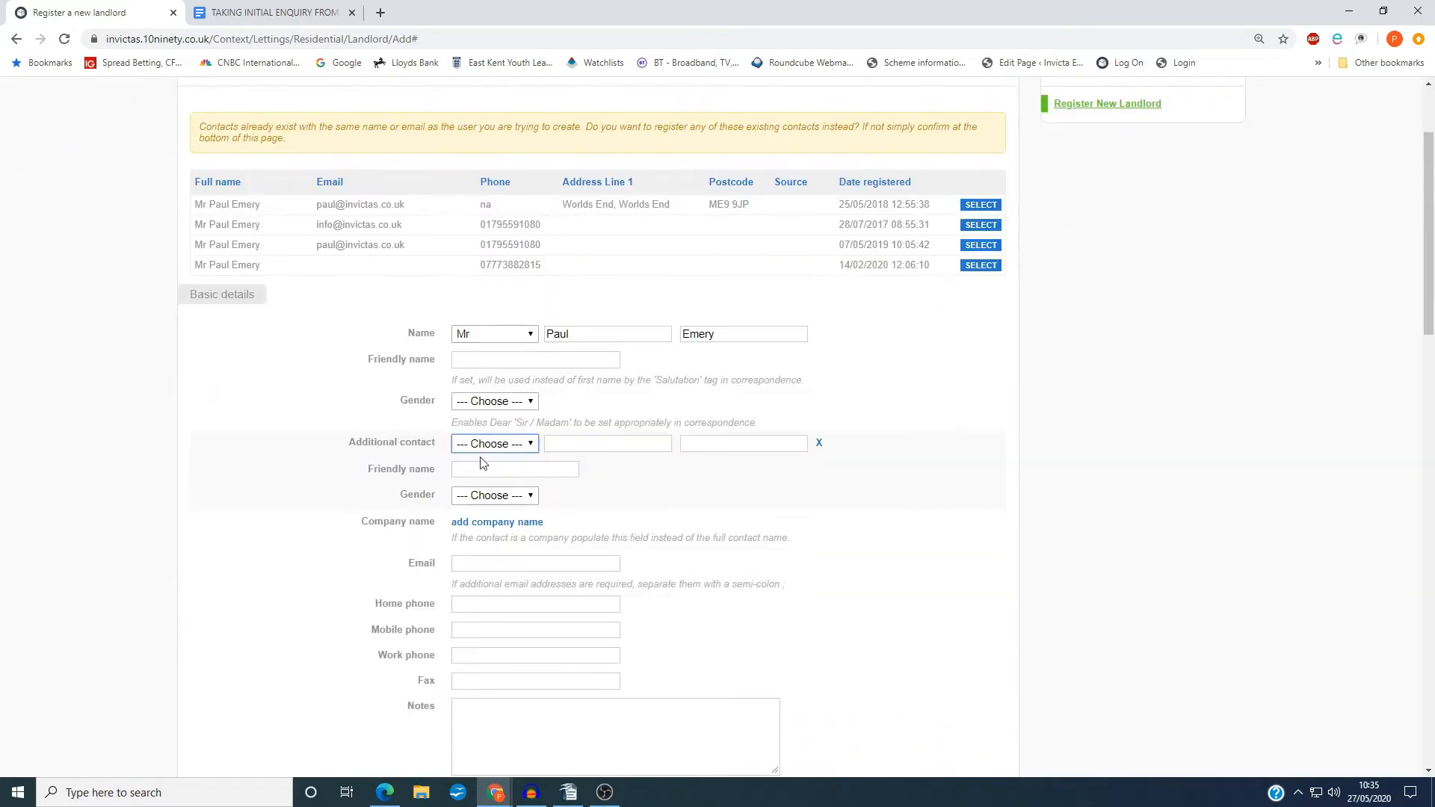
click(16, 38)
click(15, 38)
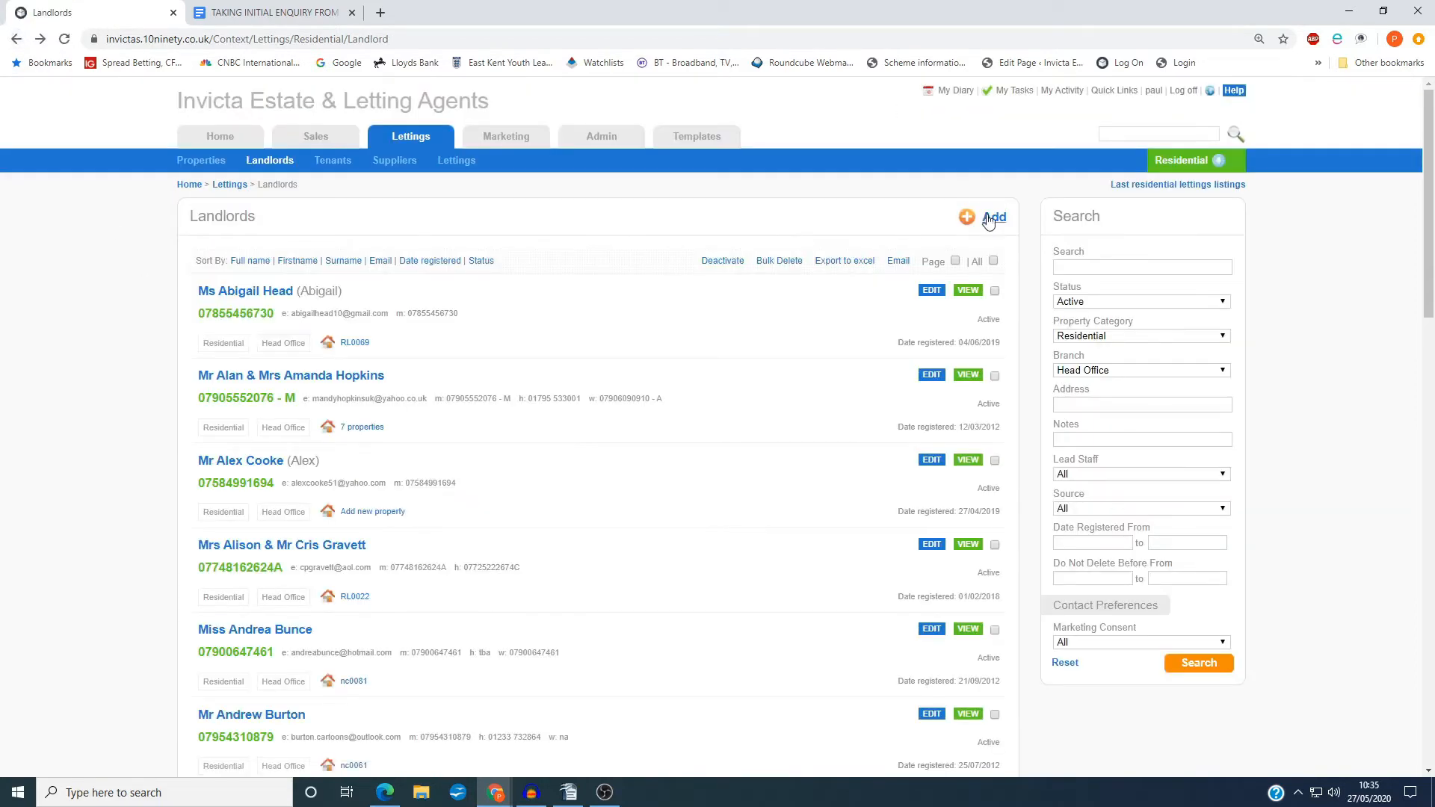
click(41, 39)
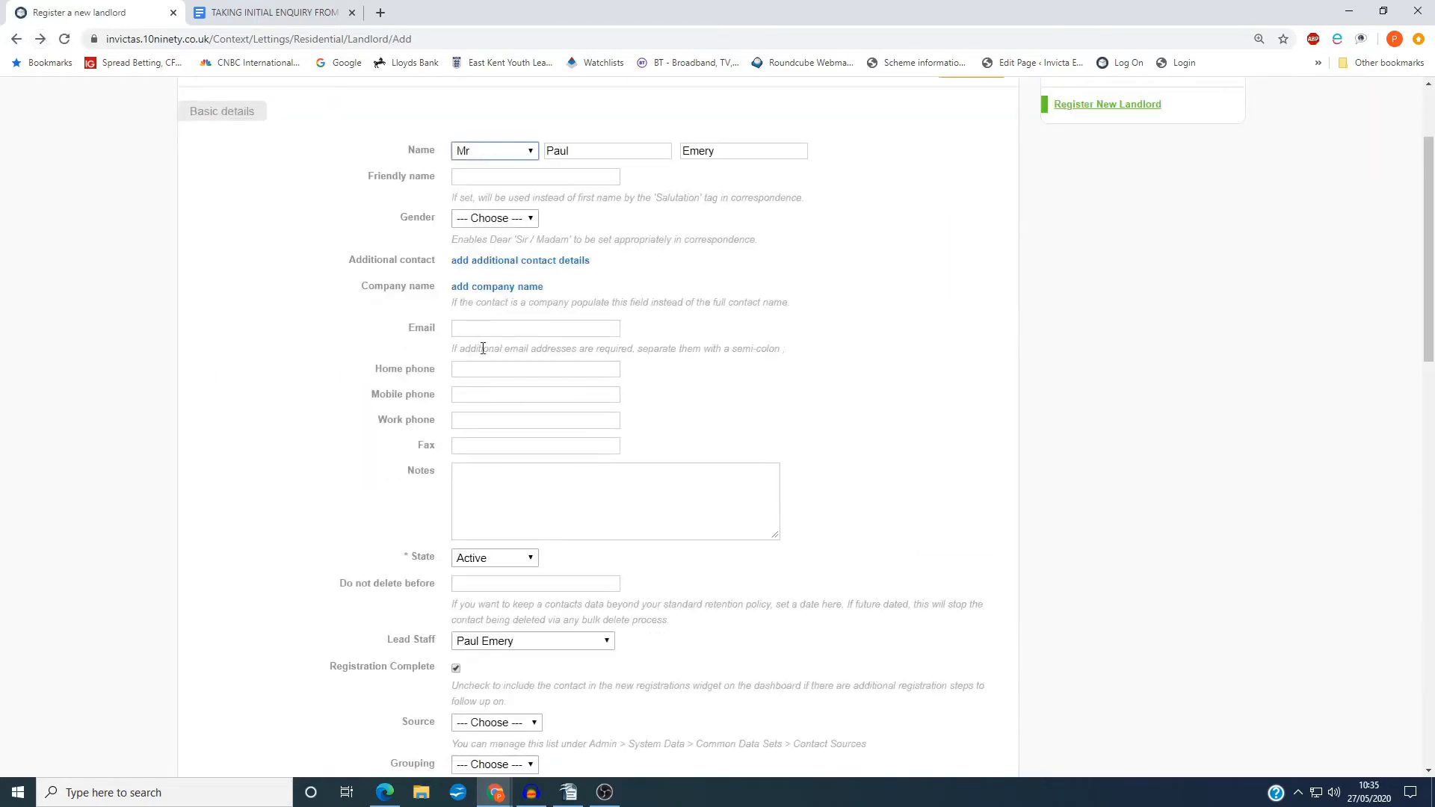
Fill in the landlord's email address in the basic details
click(460, 332)
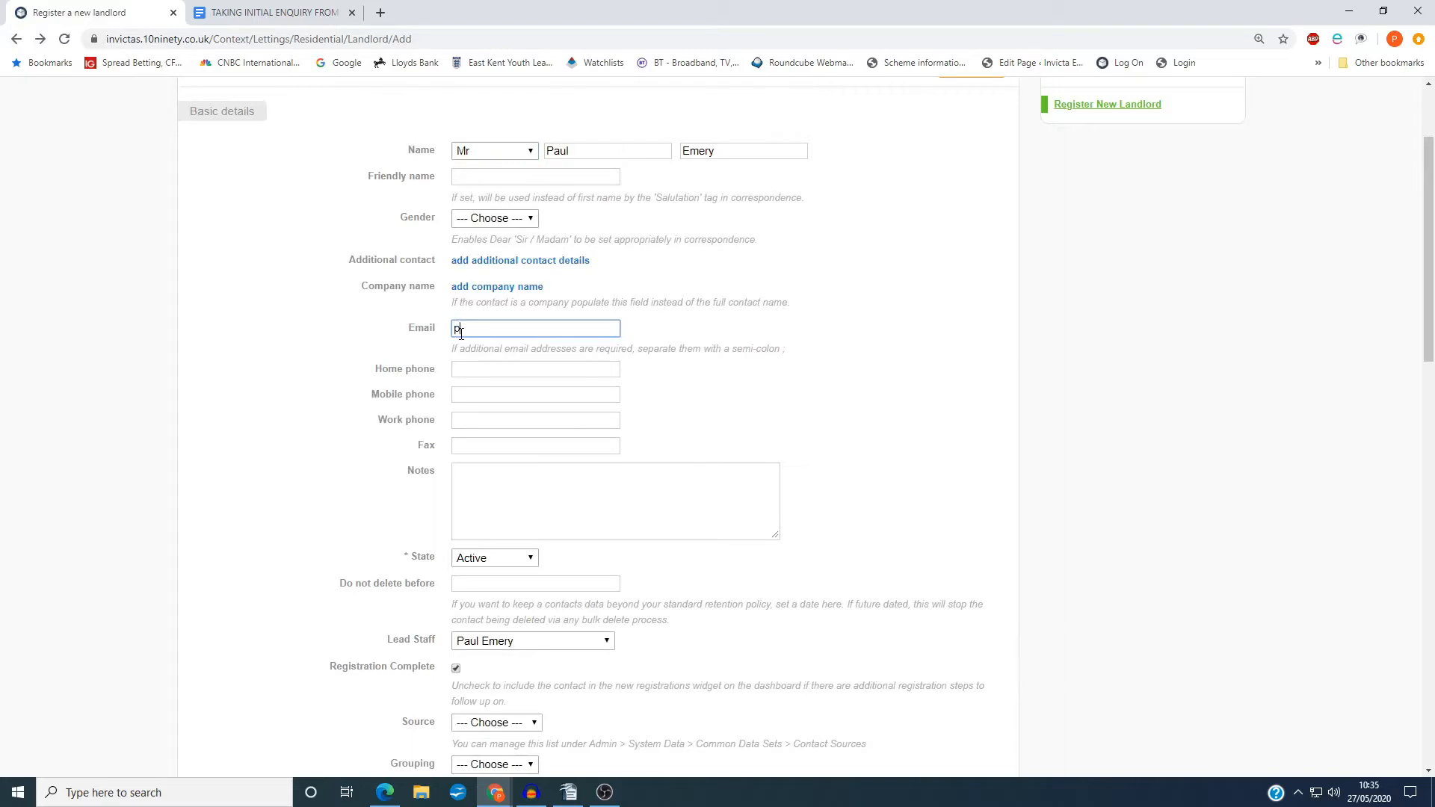
text(s.co.uk)
key(Tab)
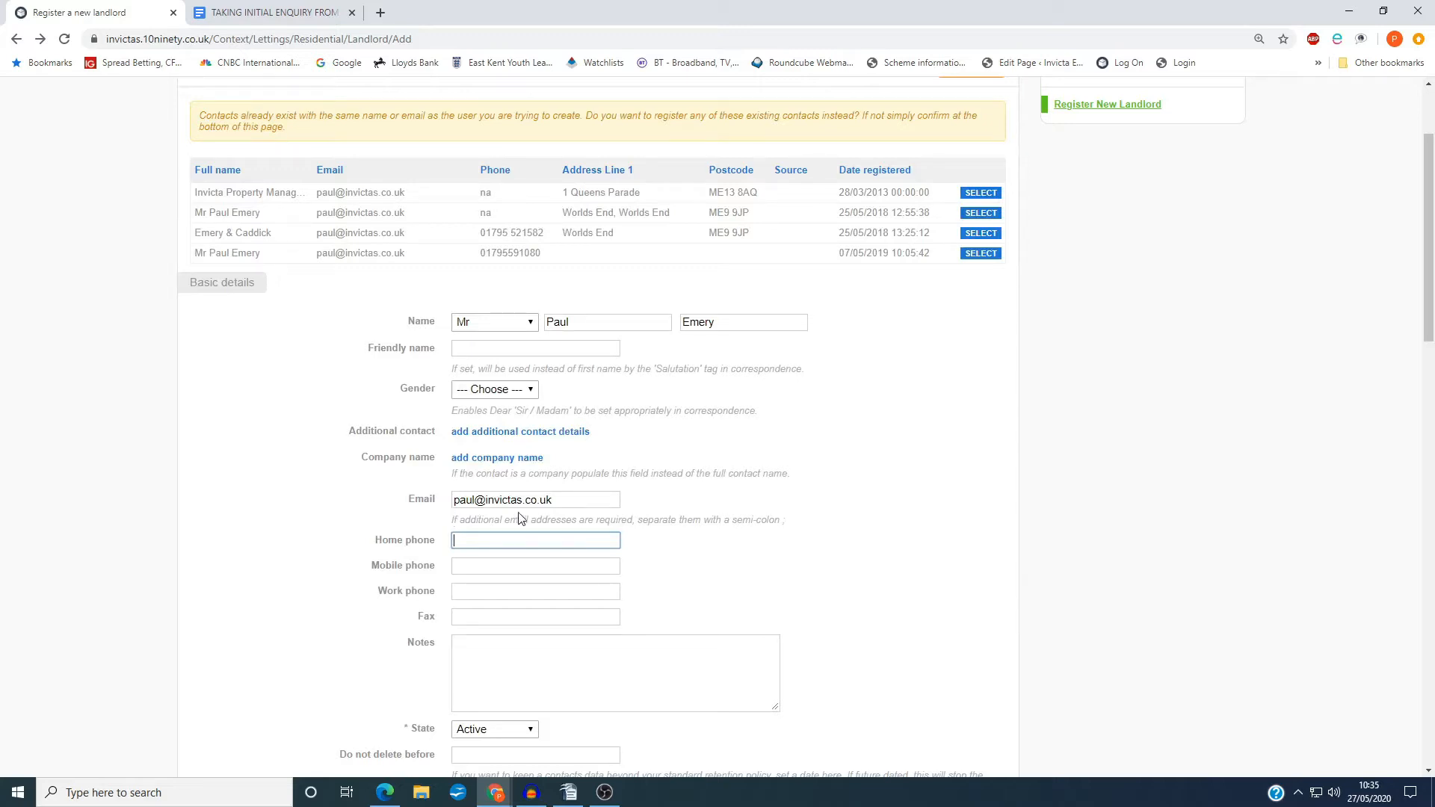
click(539, 500)
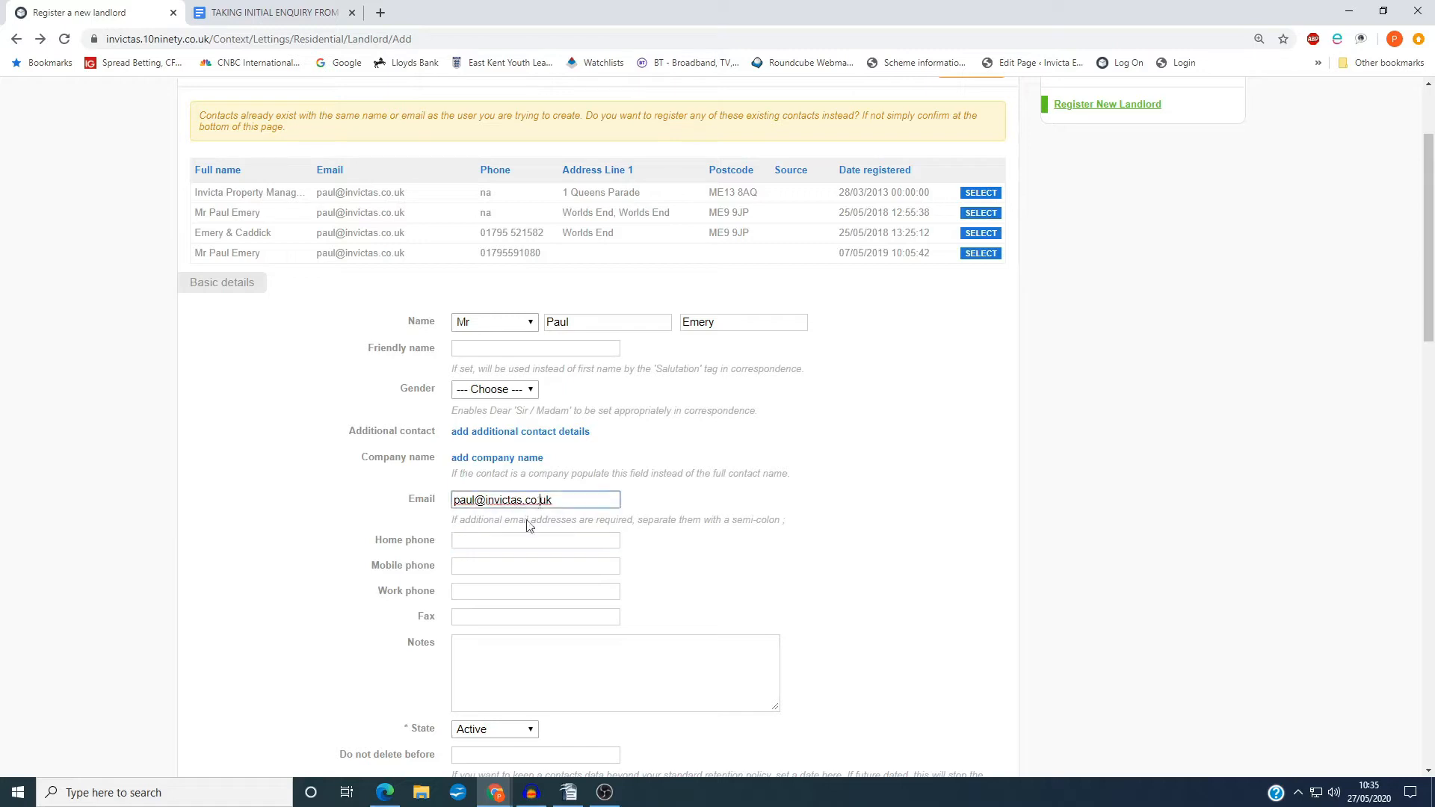
Enter the landlord's home phone number and a mobile number marked with the initial P
click(496, 542)
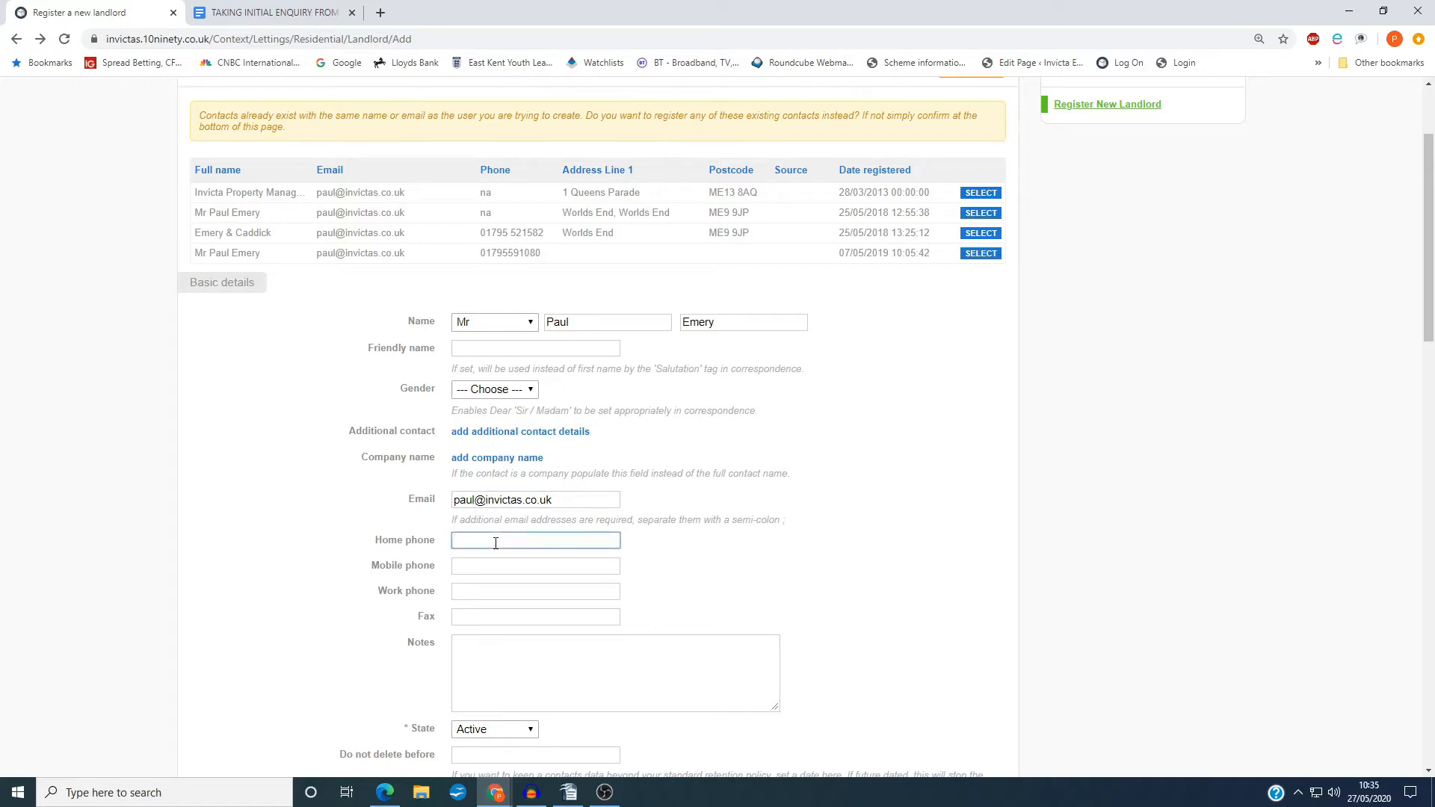
click(480, 568)
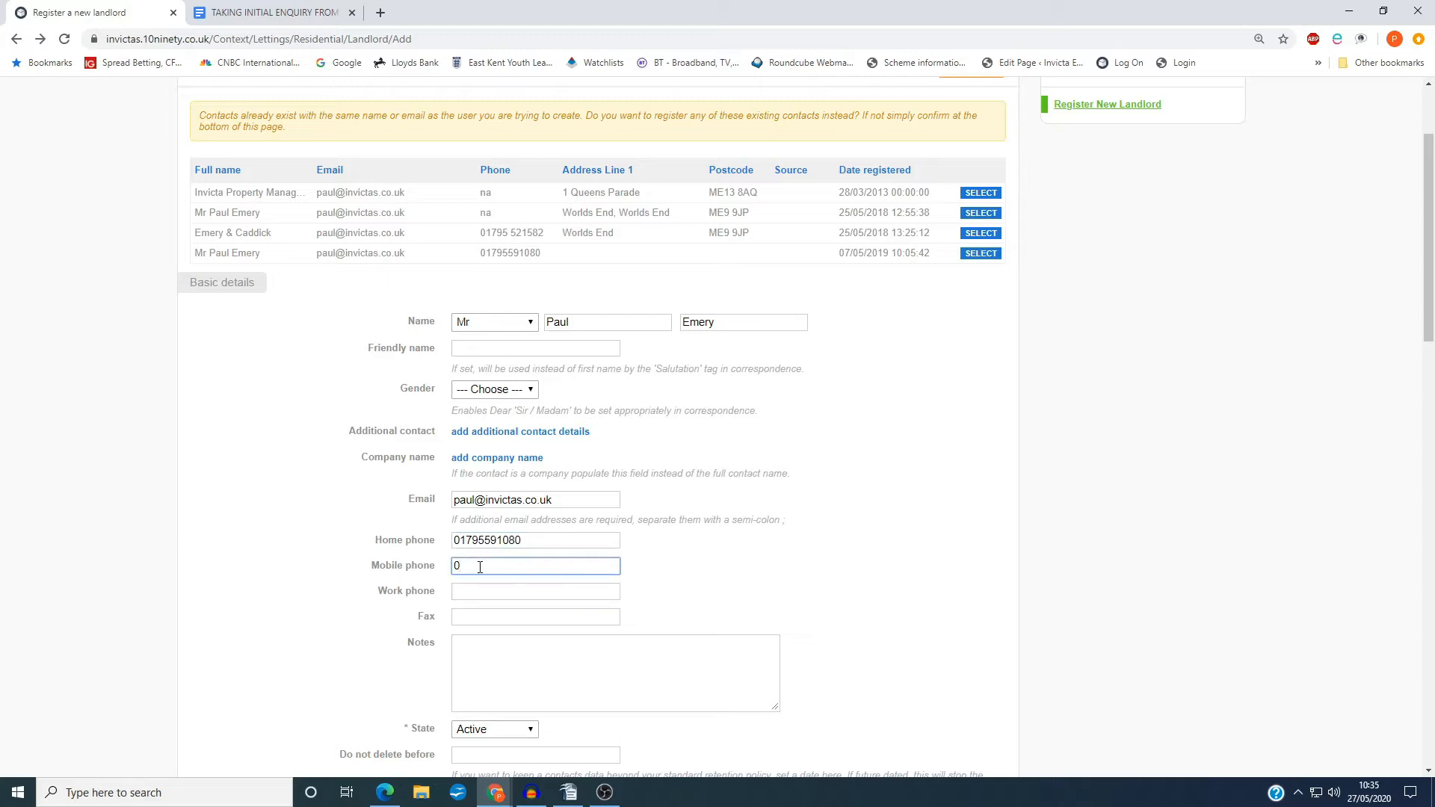
text(P)
Enter a second contact number marked with the initial L as the work phone
click(461, 594)
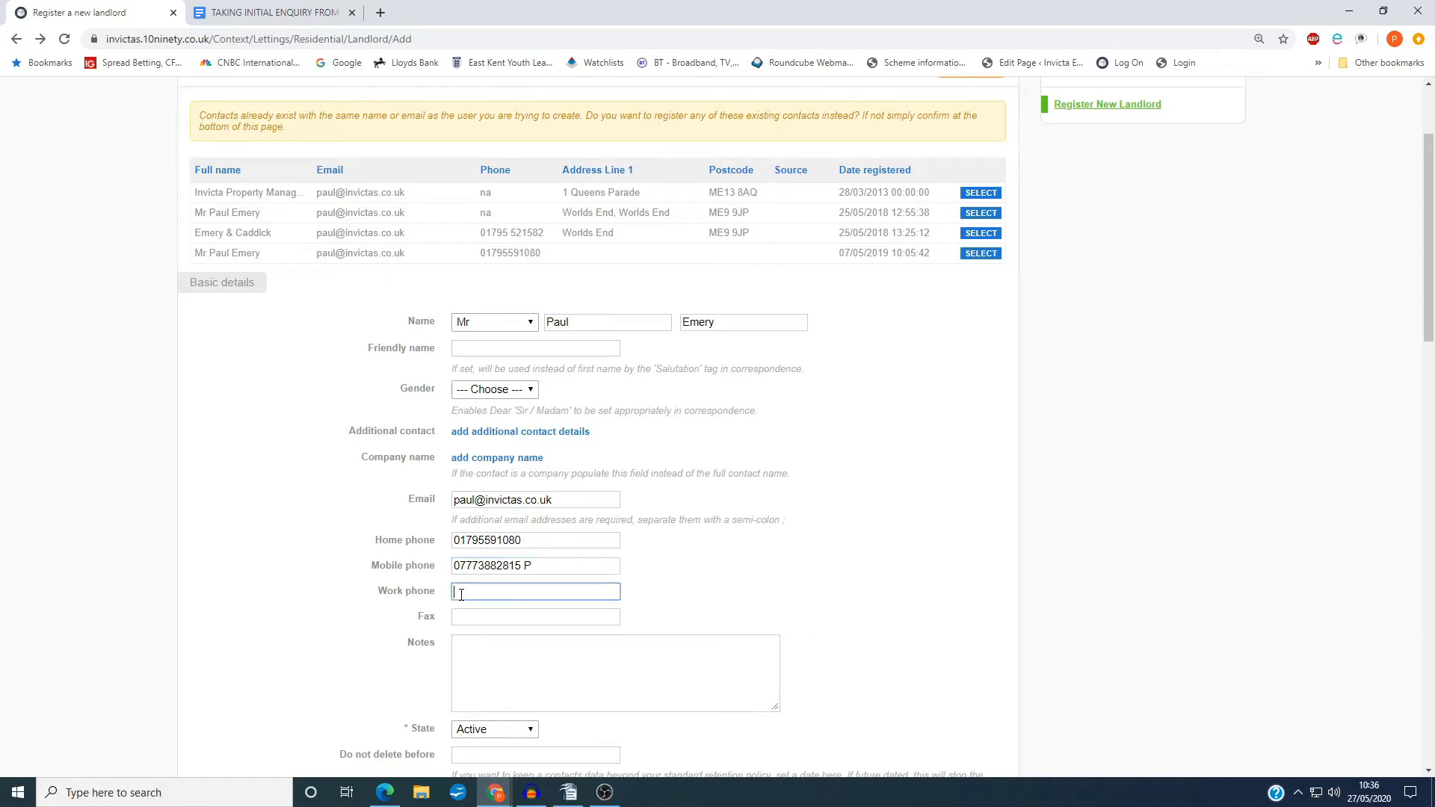
Examine the remaining basic details, including notes, state, retention date, lead staff, source, residency and property category
scroll(394, 620, down, 4)
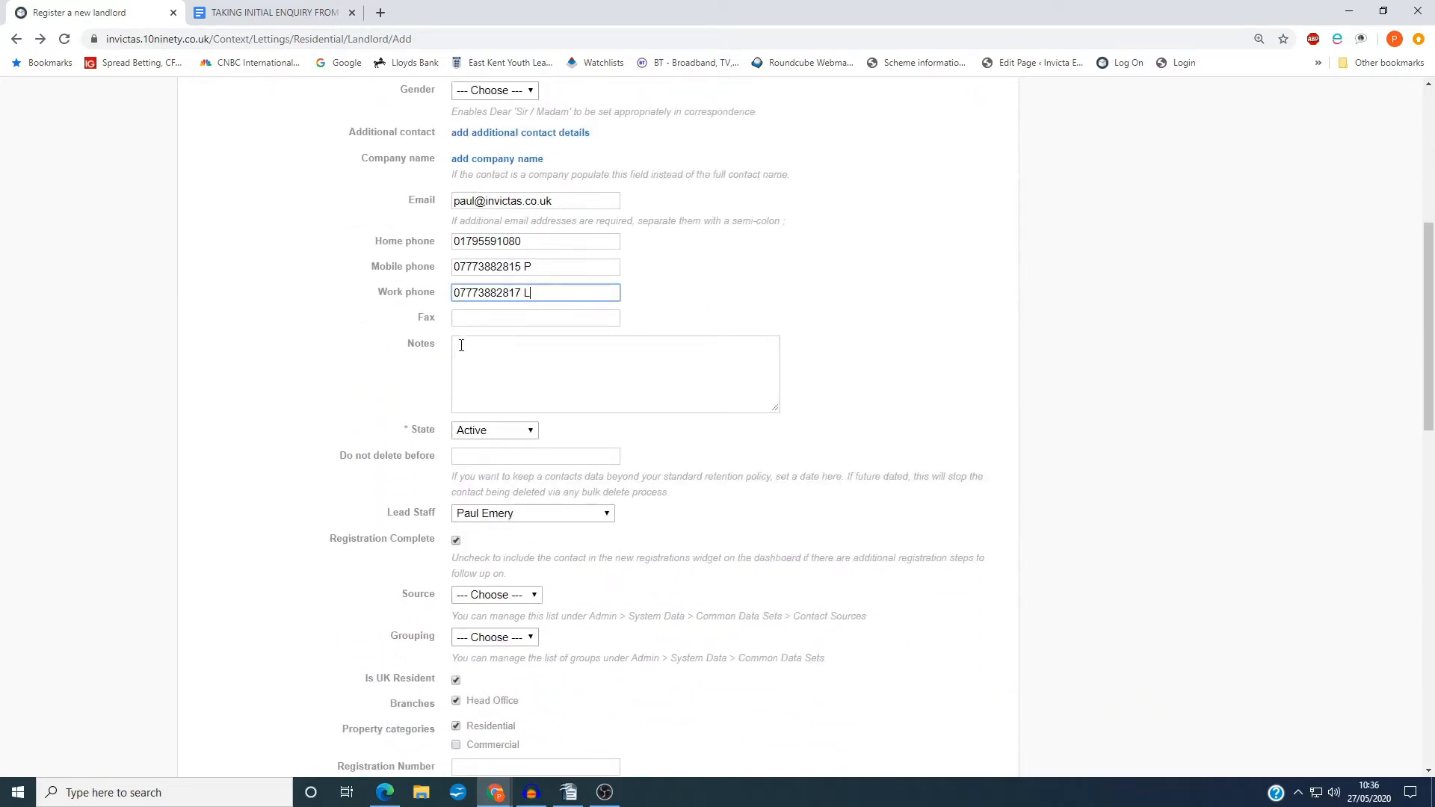
click(461, 345)
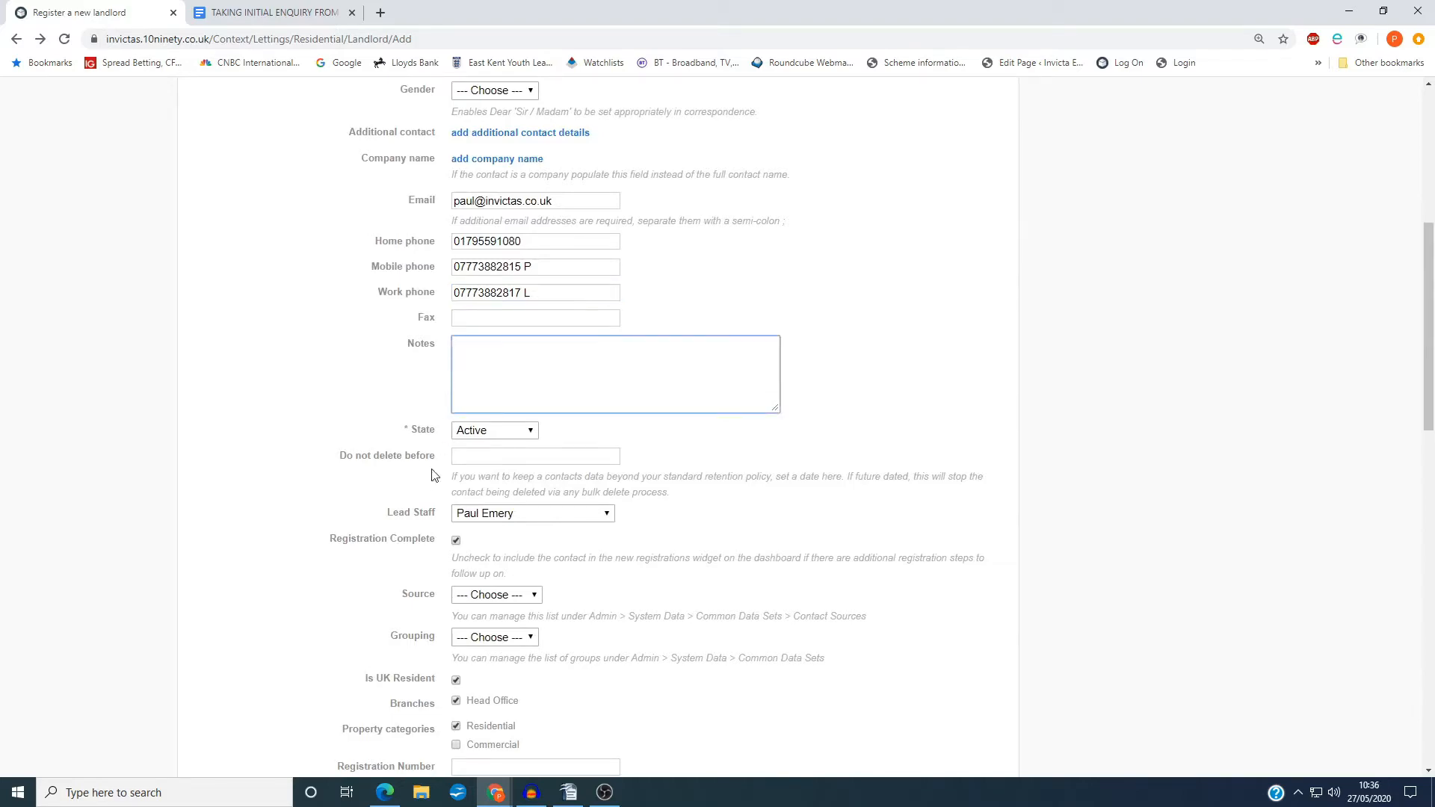
scroll(432, 479, up, 4)
scroll(430, 483, down, 3)
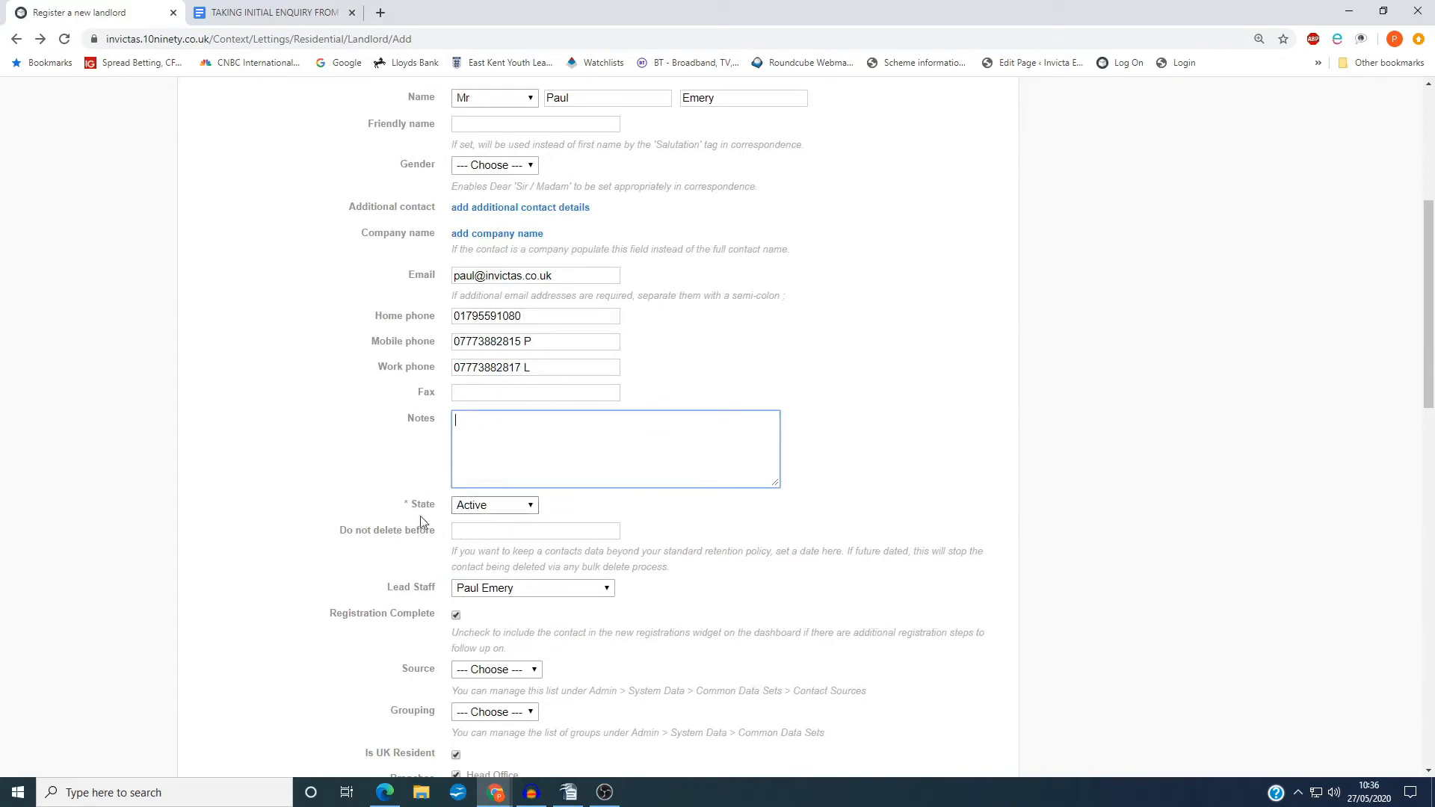
scroll(321, 551, down, 2)
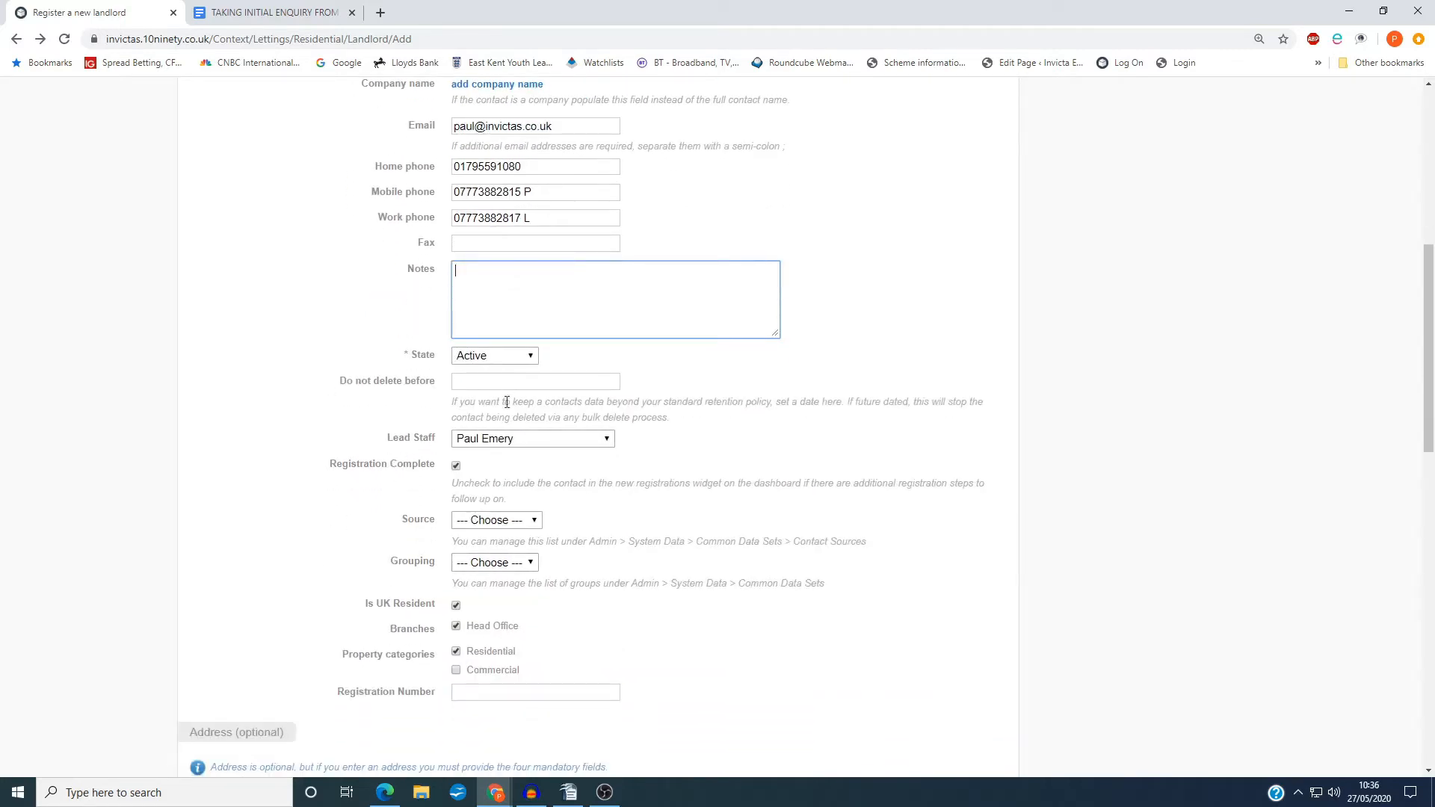
scroll(396, 550, down, 3)
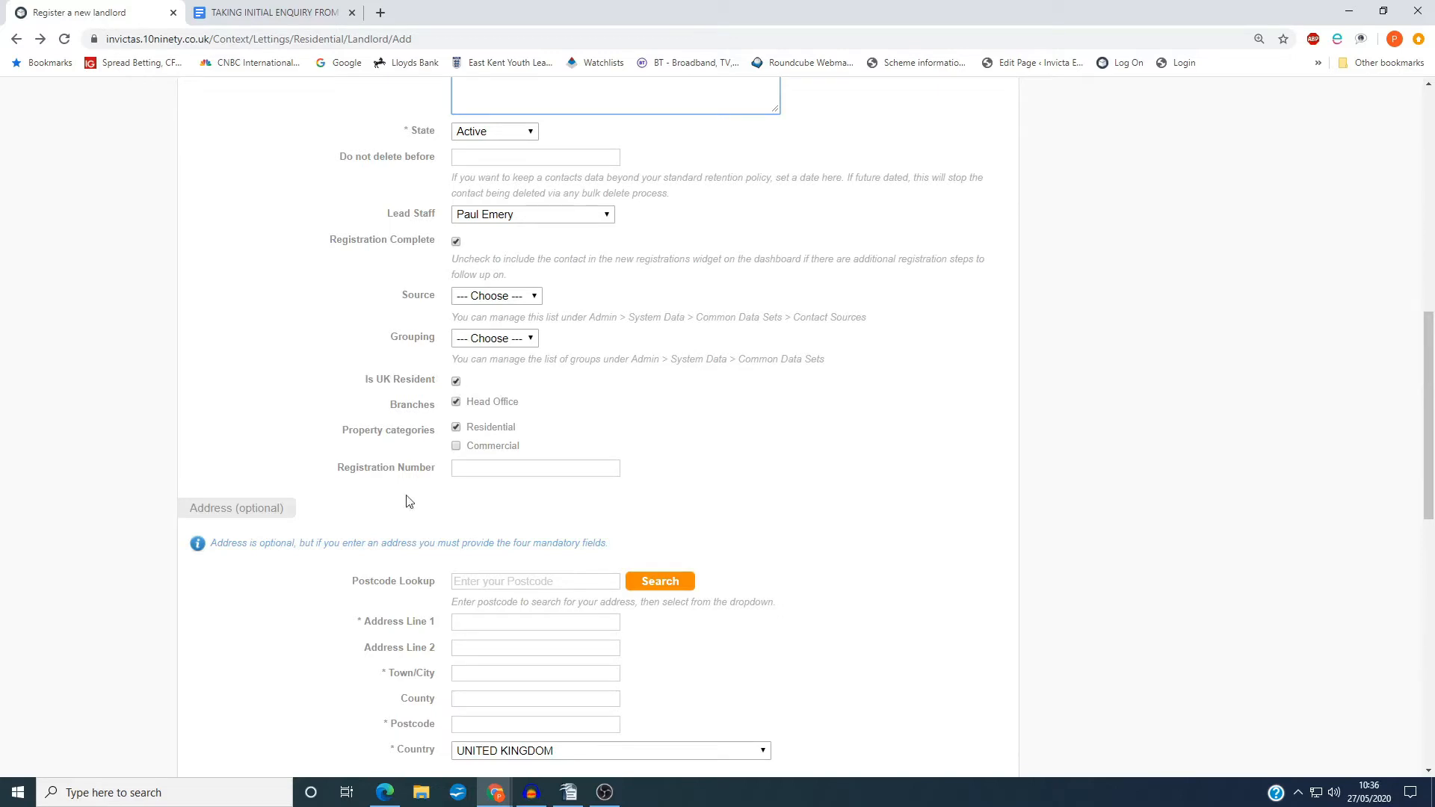
Look up the landlord's postcode and fill in the address from the first matching result
scroll(362, 536, down, 2)
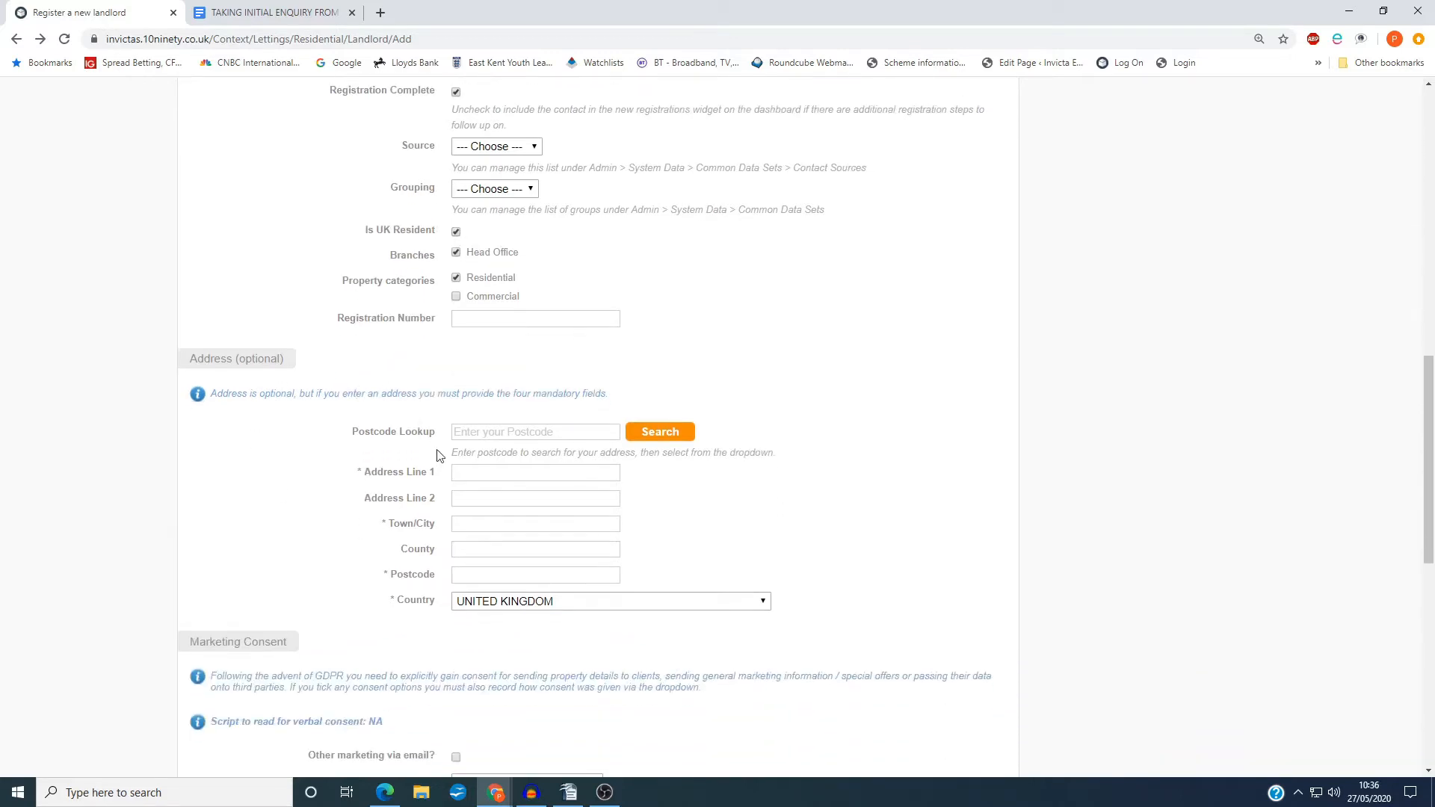
click(468, 433)
text(ME1)
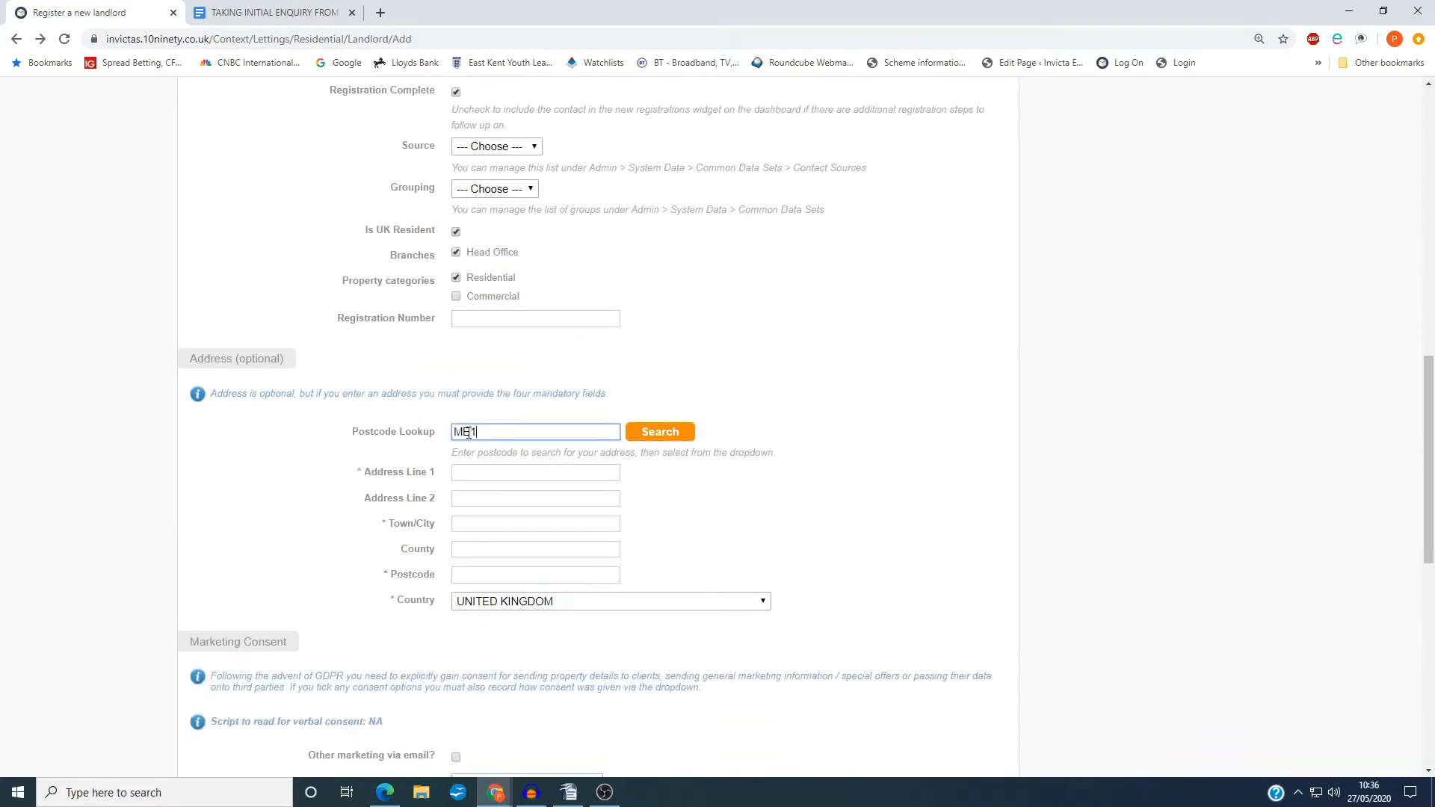
text(3 8AQ)
click(680, 434)
click(621, 460)
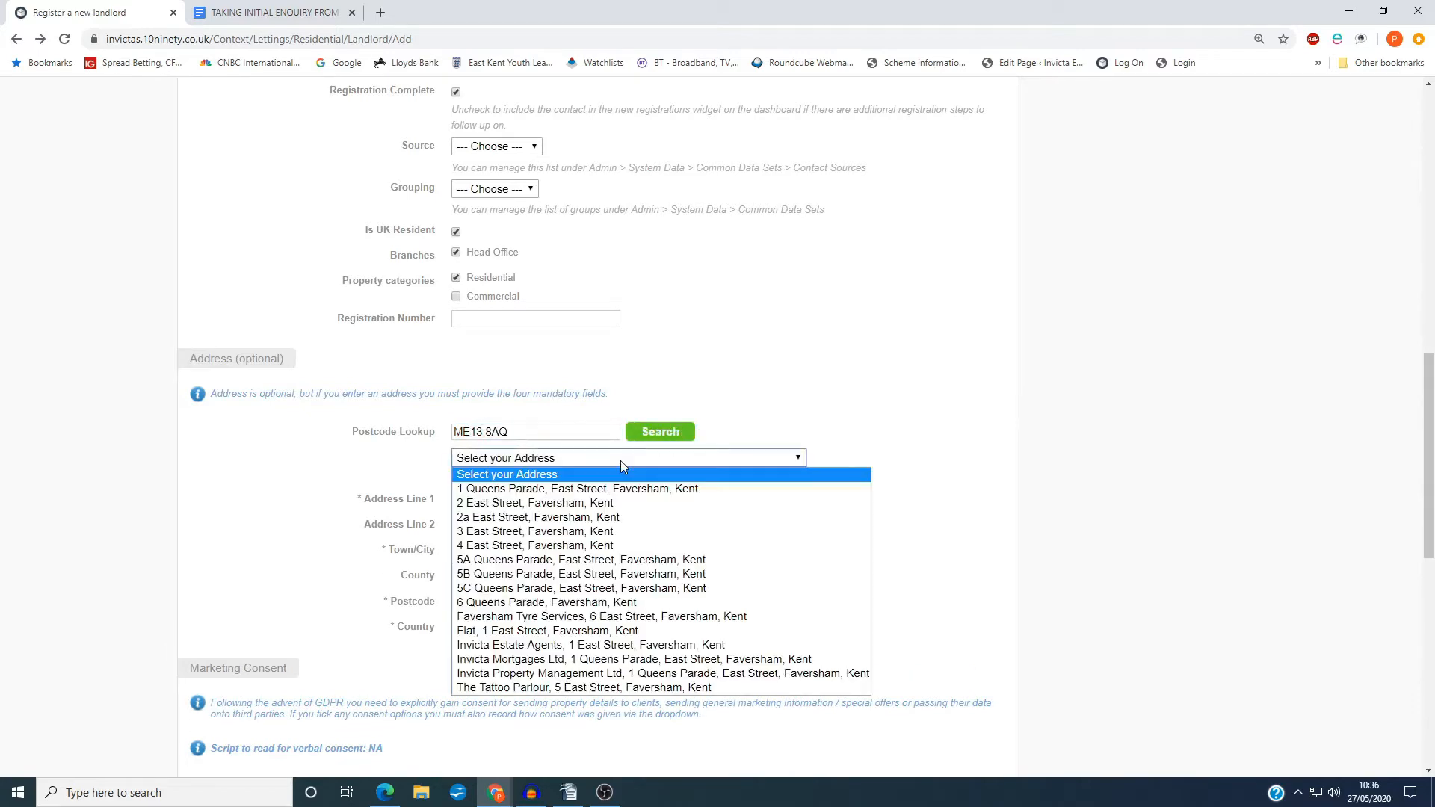
click(621, 488)
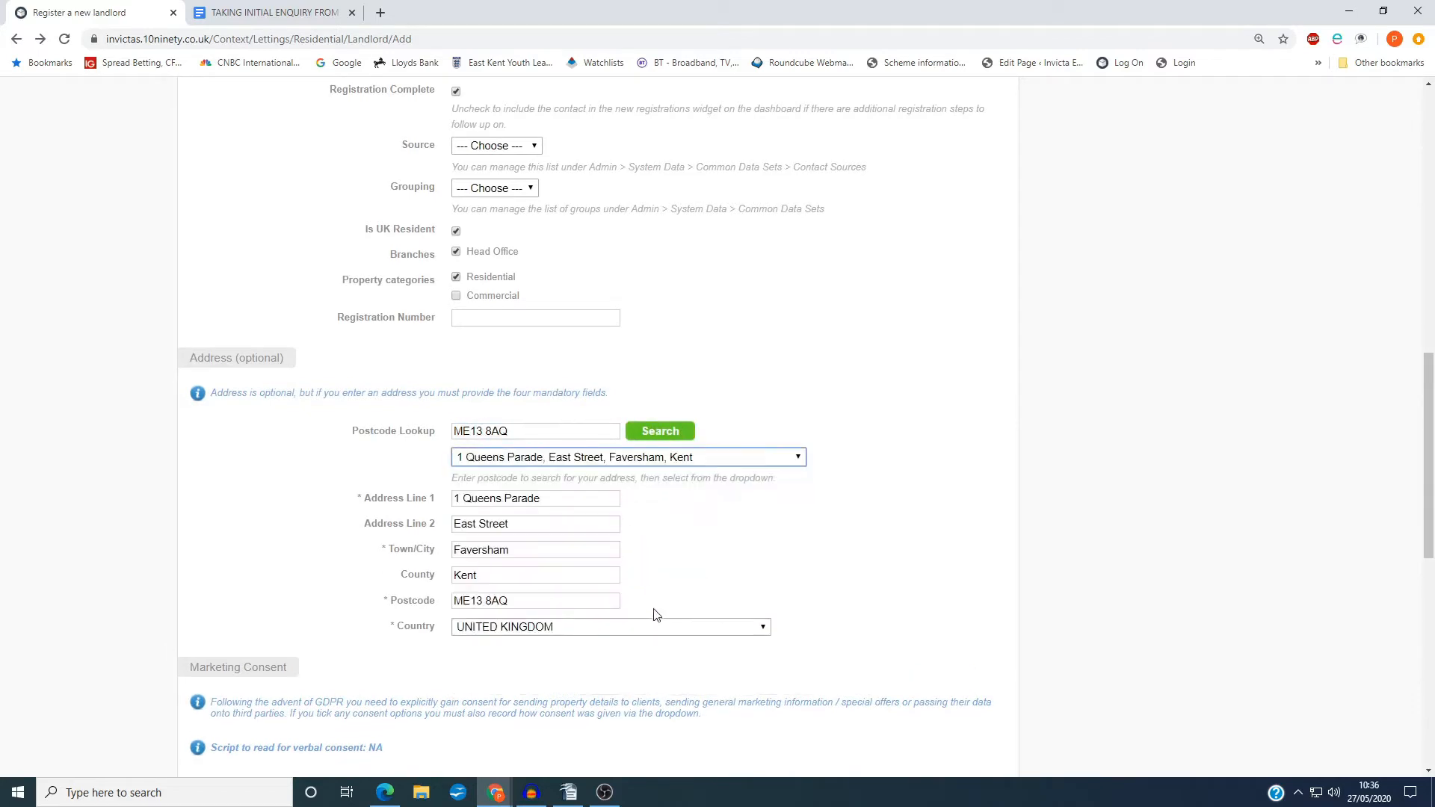
Save the new landlord record, leaving the marketing consent and lettings management fields at their defaults
scroll(655, 614, down, 4)
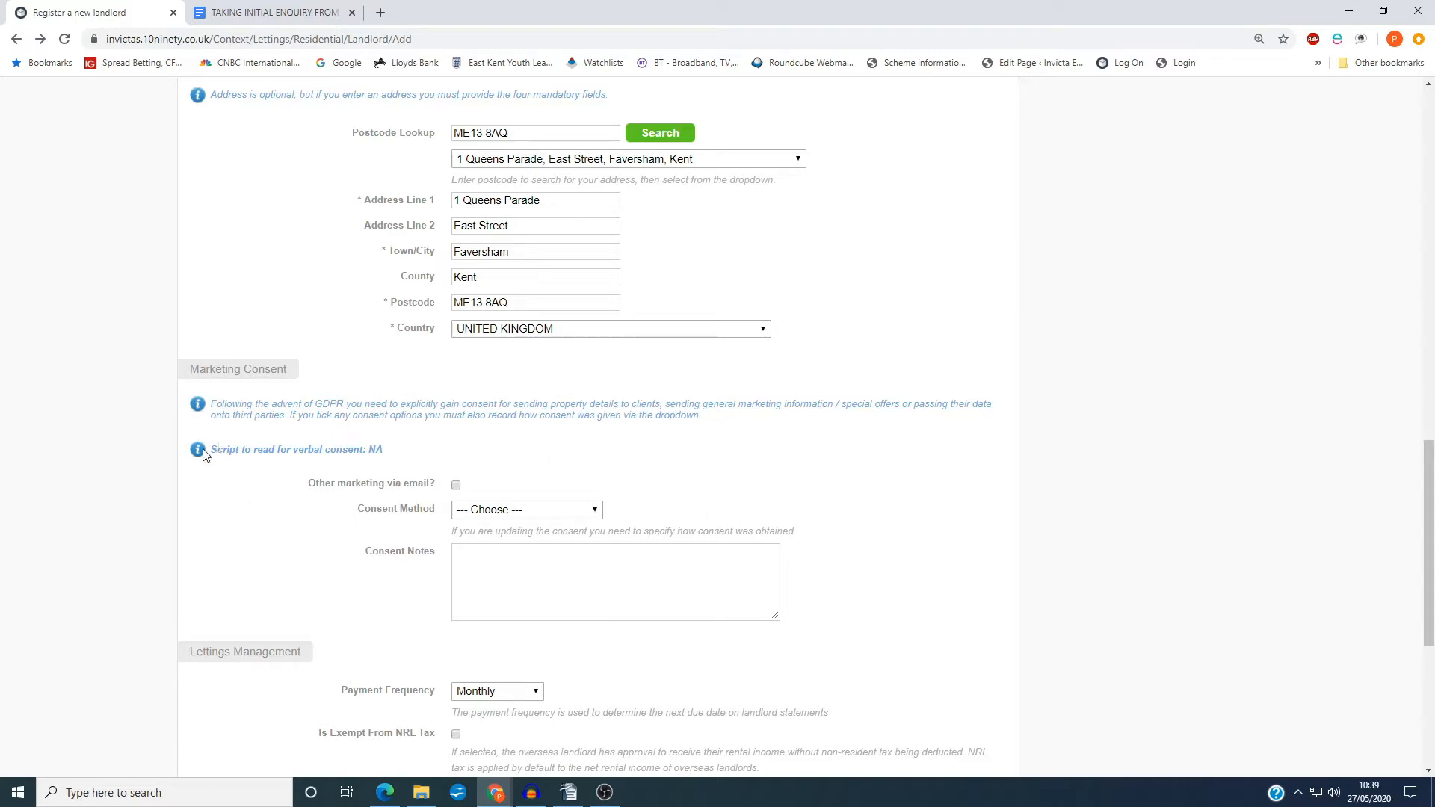
scroll(397, 584, down, 5)
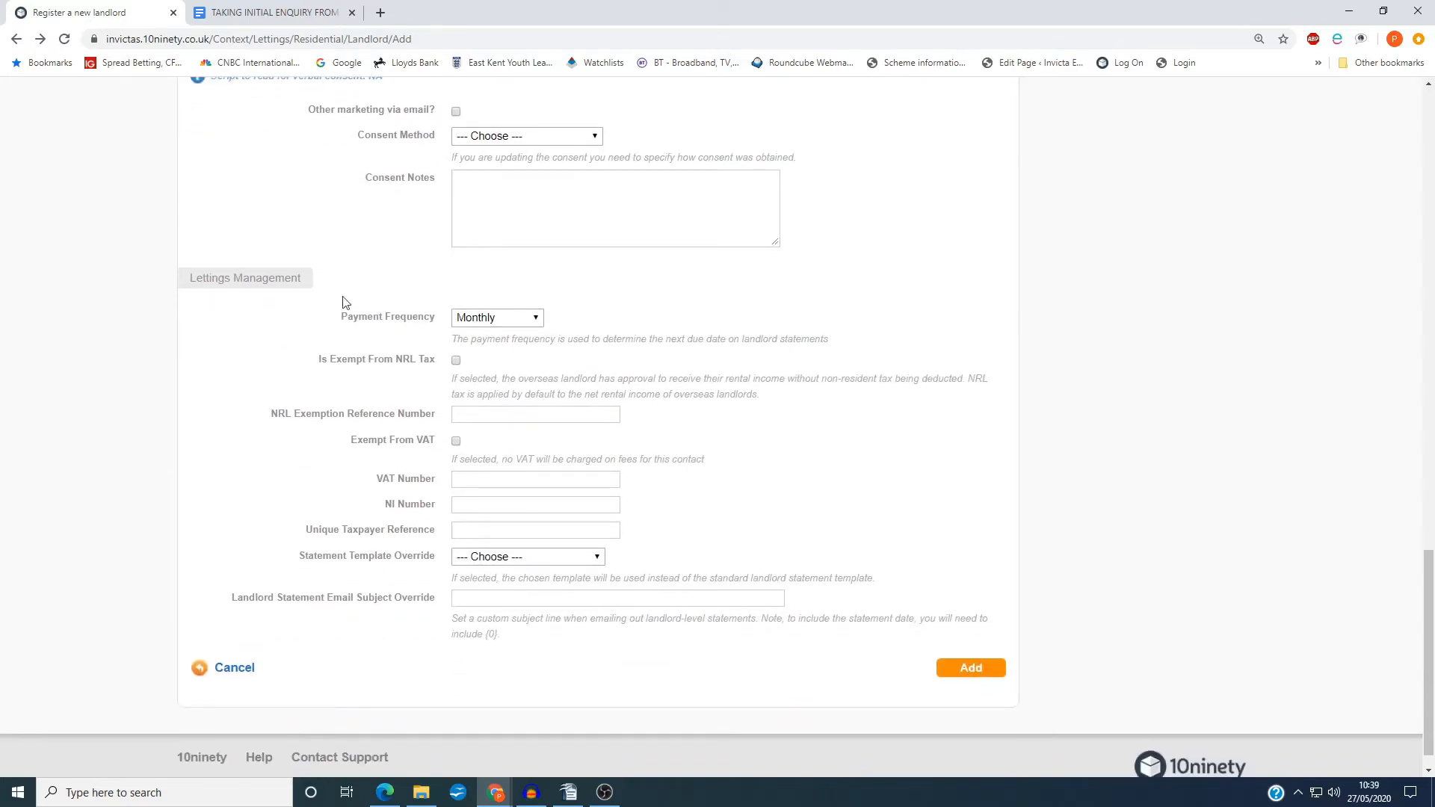
drag(378, 375, 780, 643)
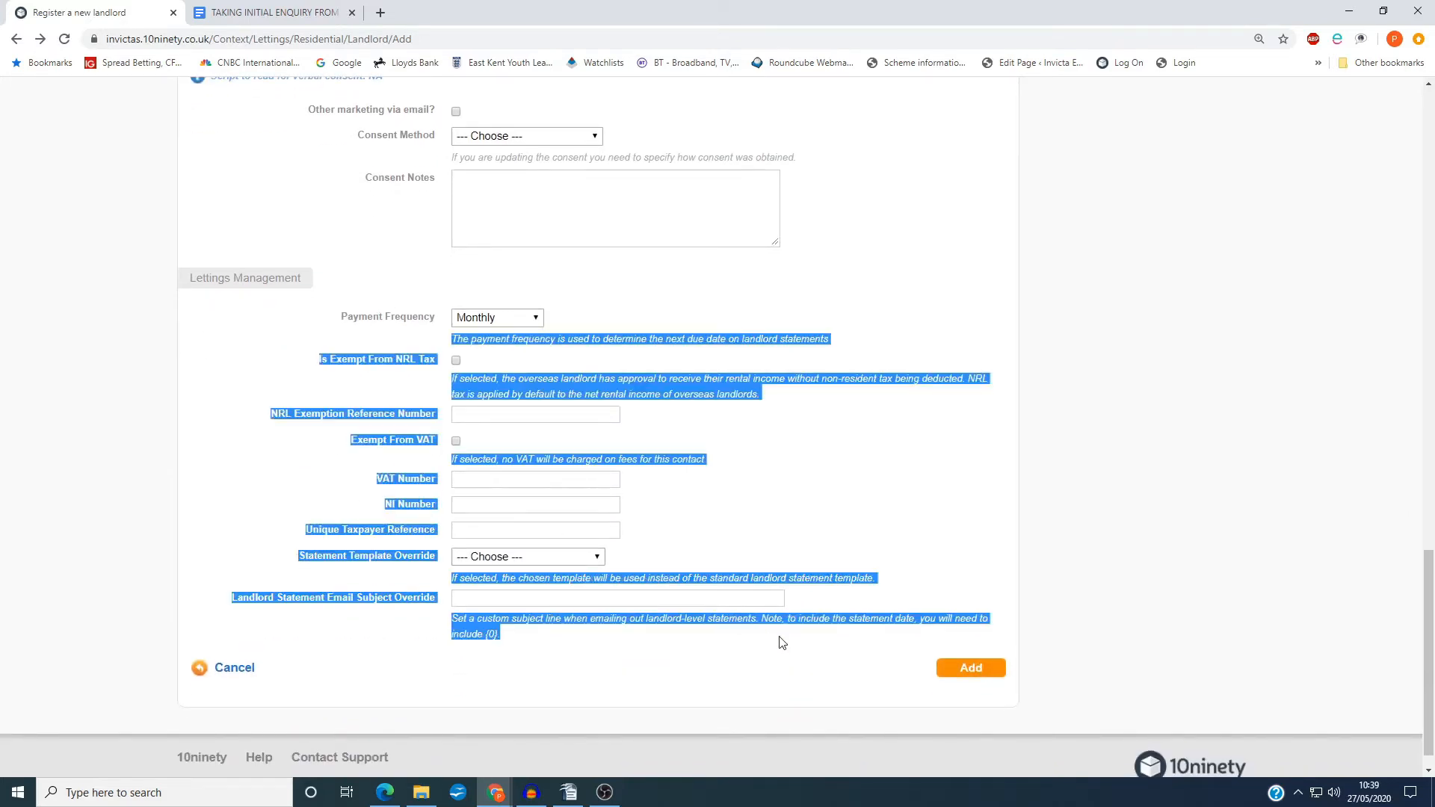
click(781, 643)
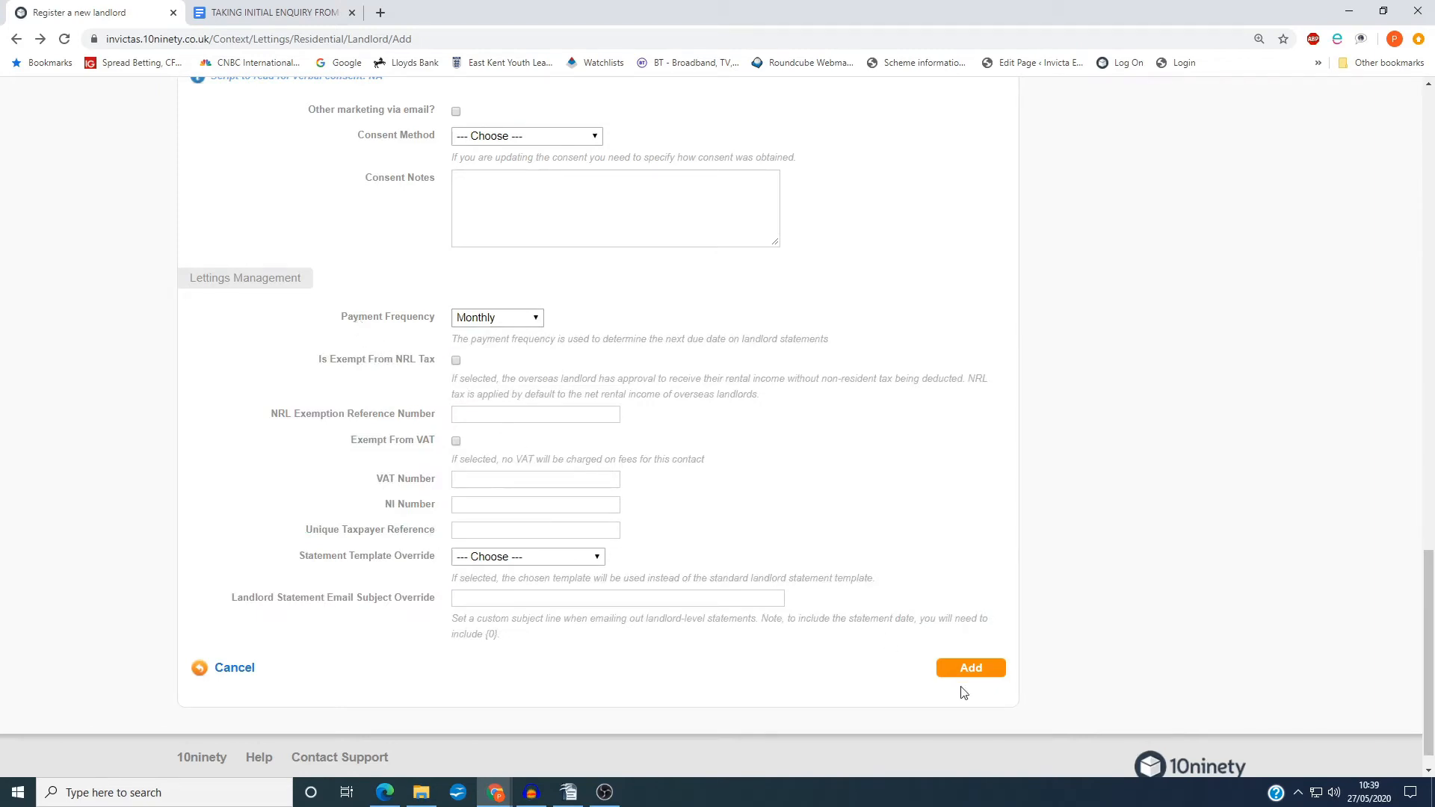
click(979, 675)
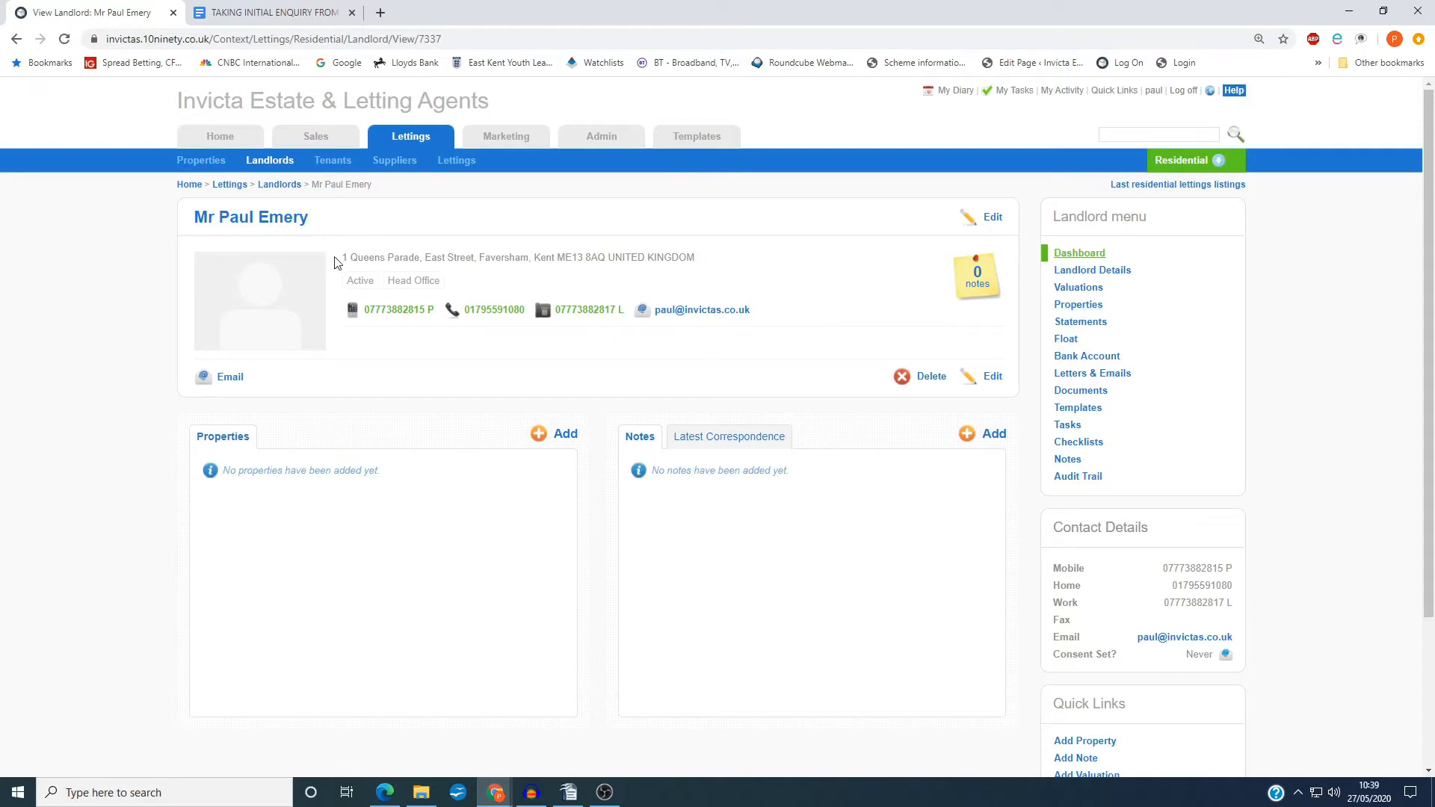
Check the saved landlord's address and start adding a new property from the landlord's property list
drag(342, 257, 733, 261)
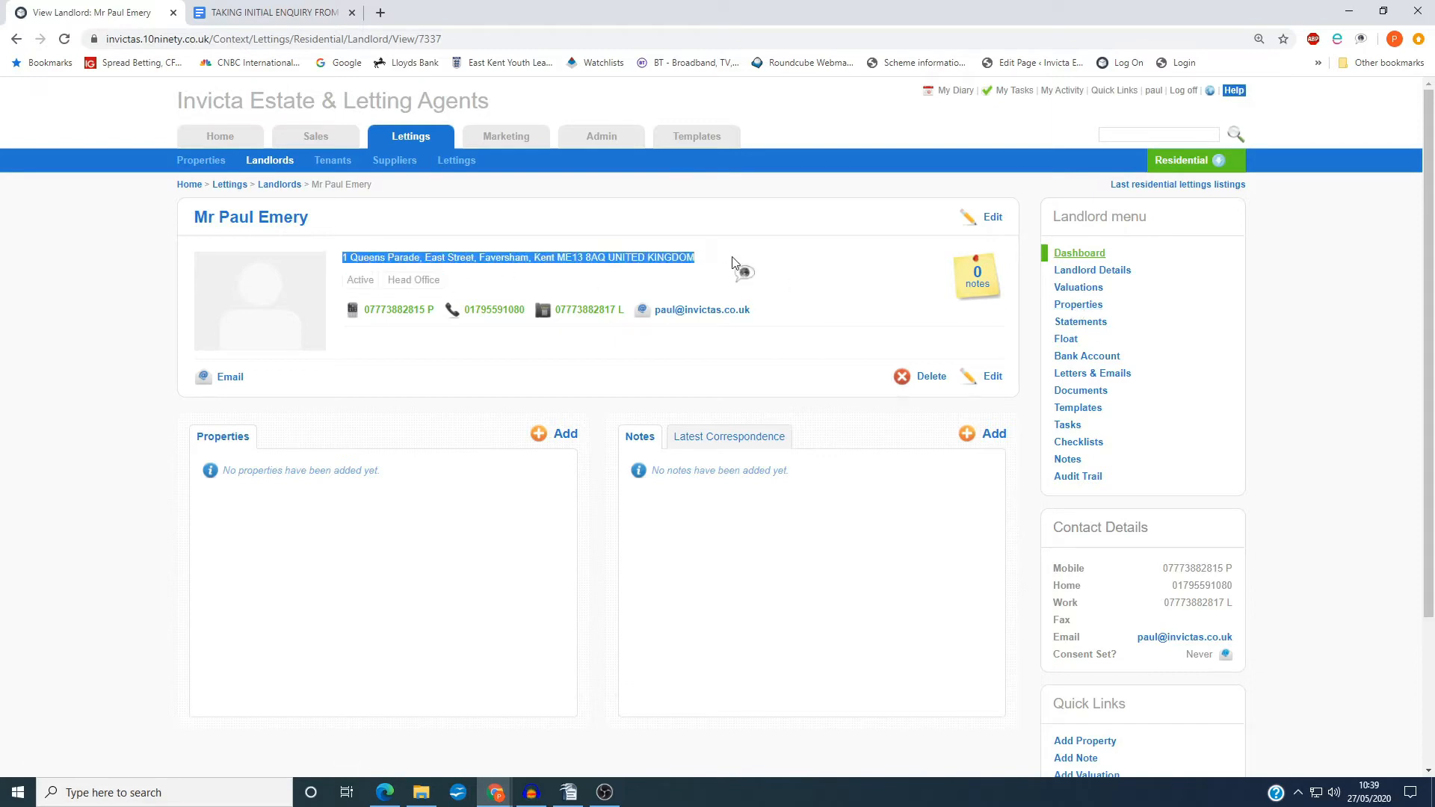
click(733, 261)
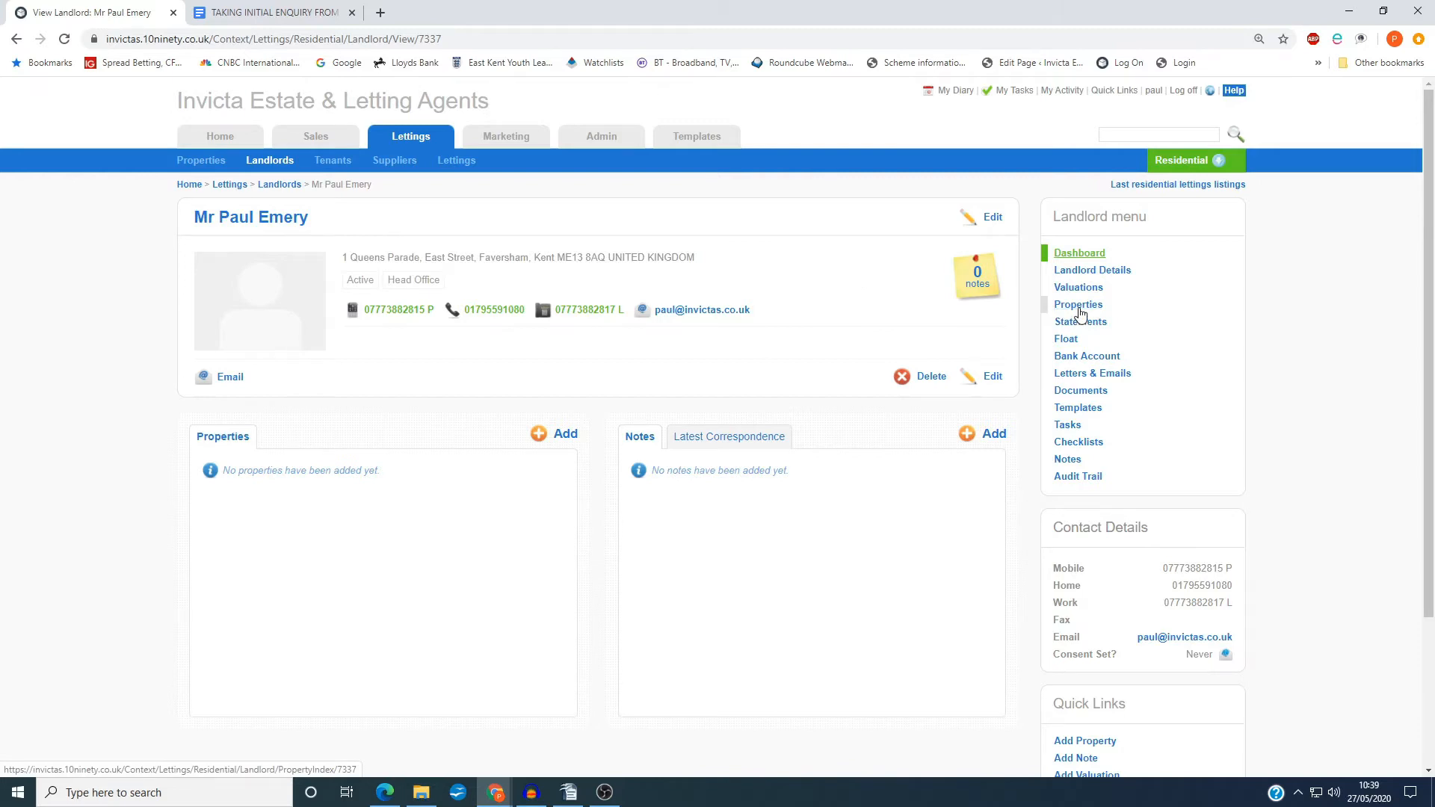
click(1079, 307)
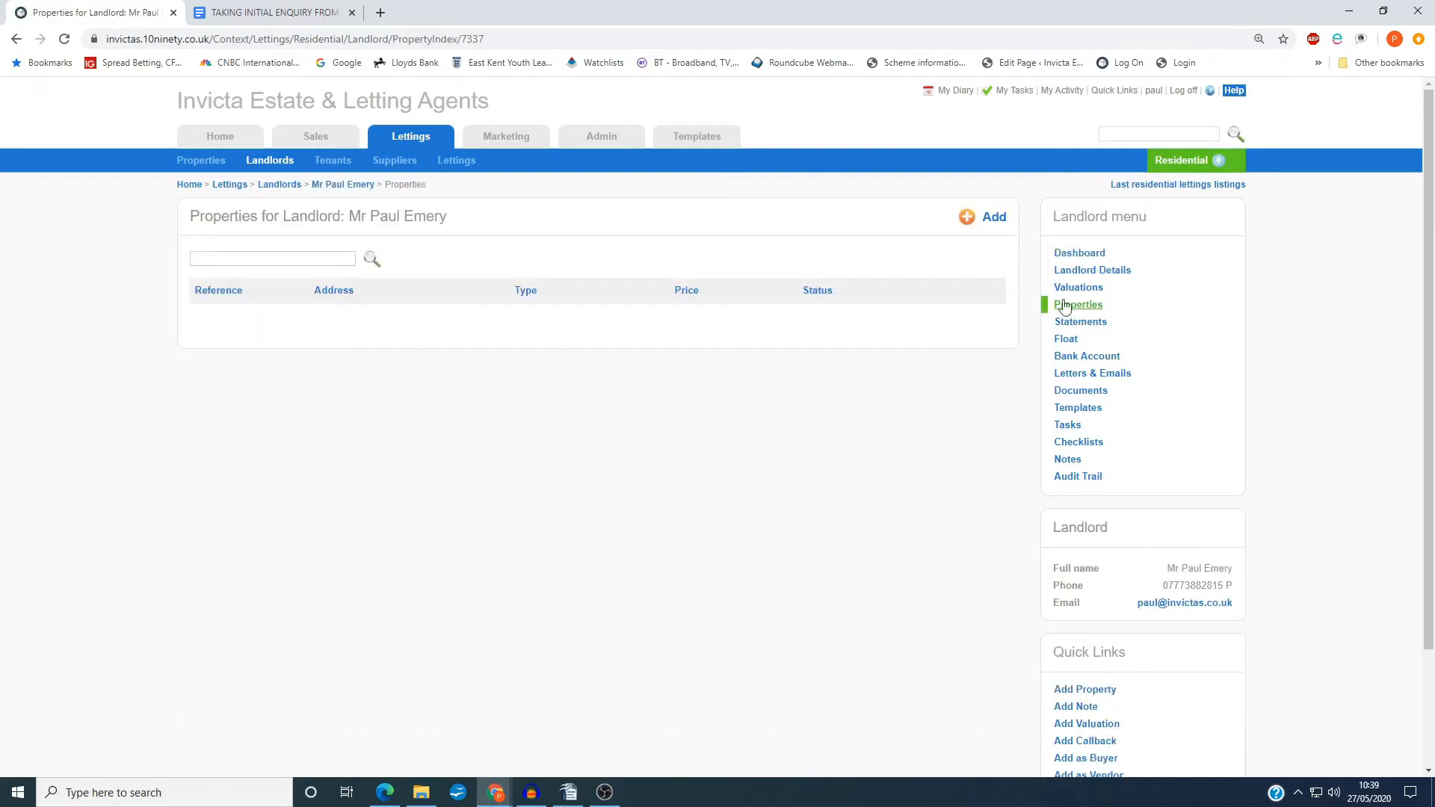
click(996, 218)
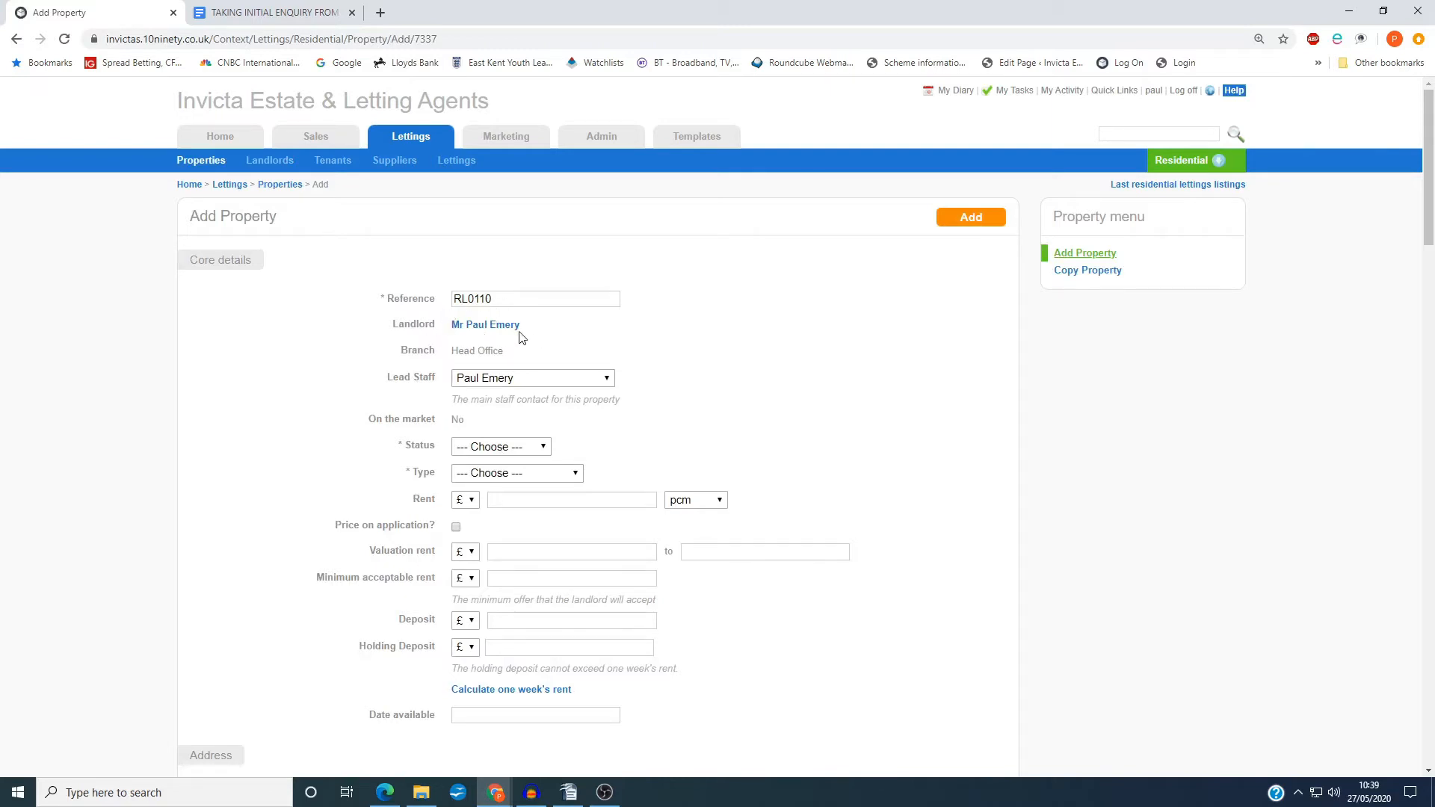
Set the property's status to Under Valuation and its type to Semi-Detached House
click(479, 448)
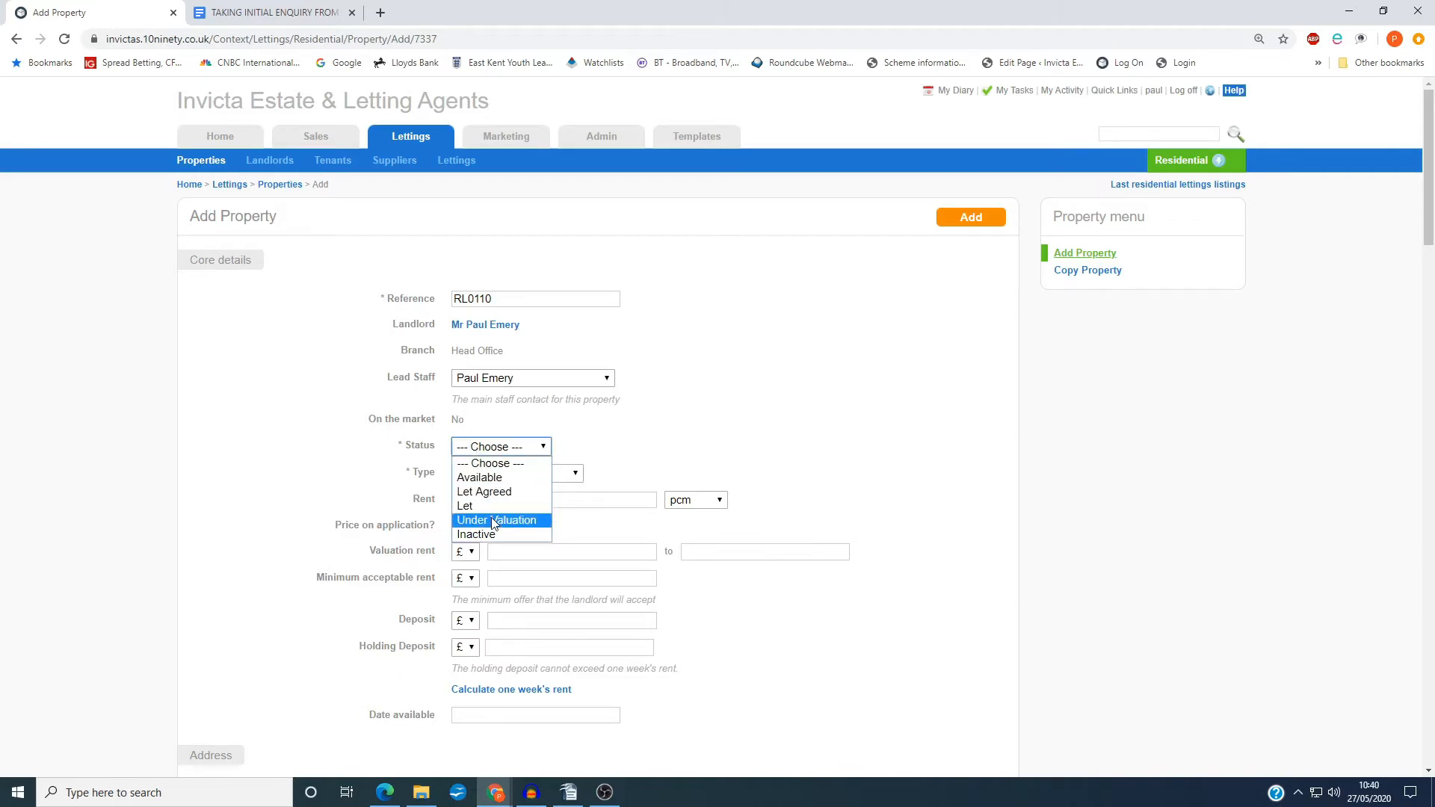
click(493, 520)
click(489, 477)
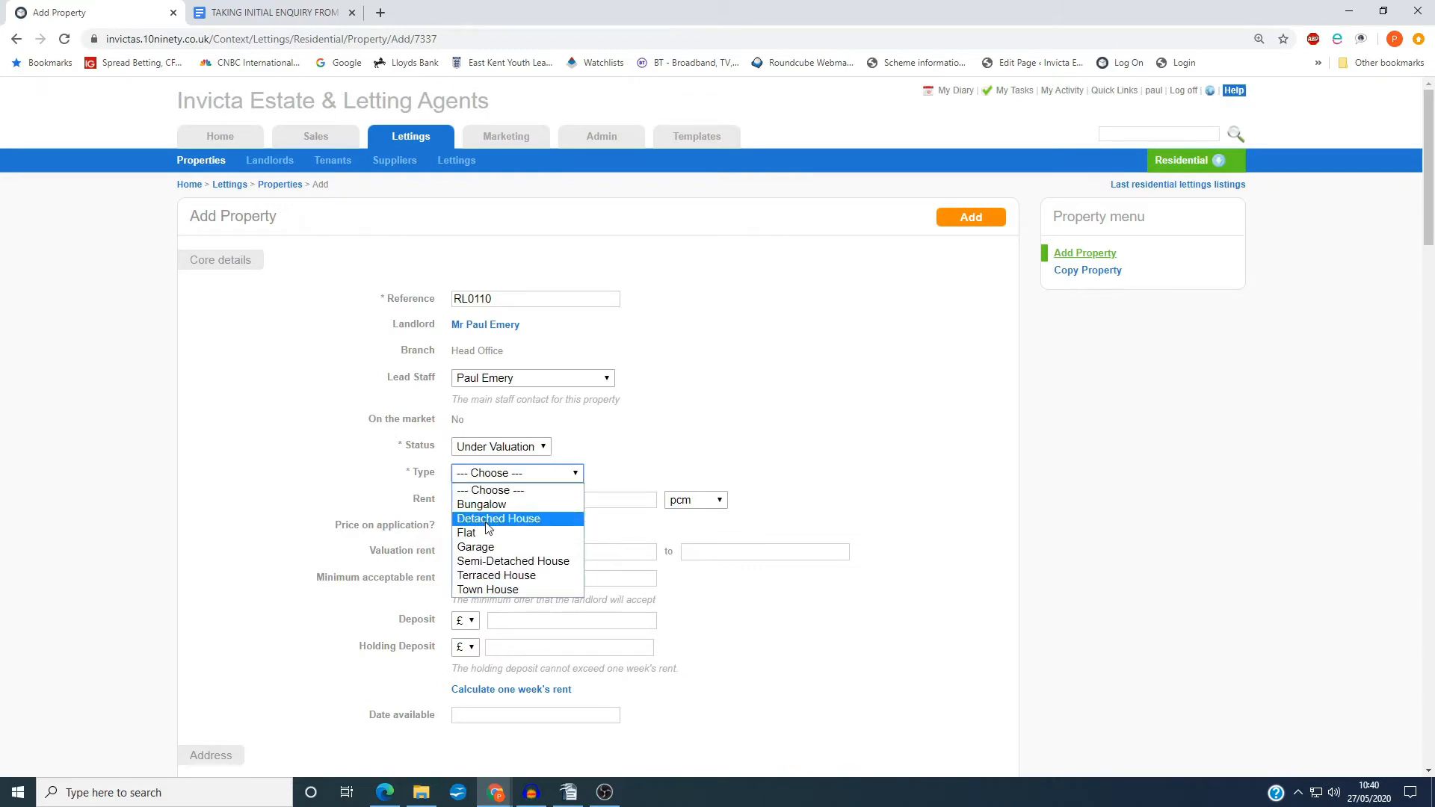
click(499, 561)
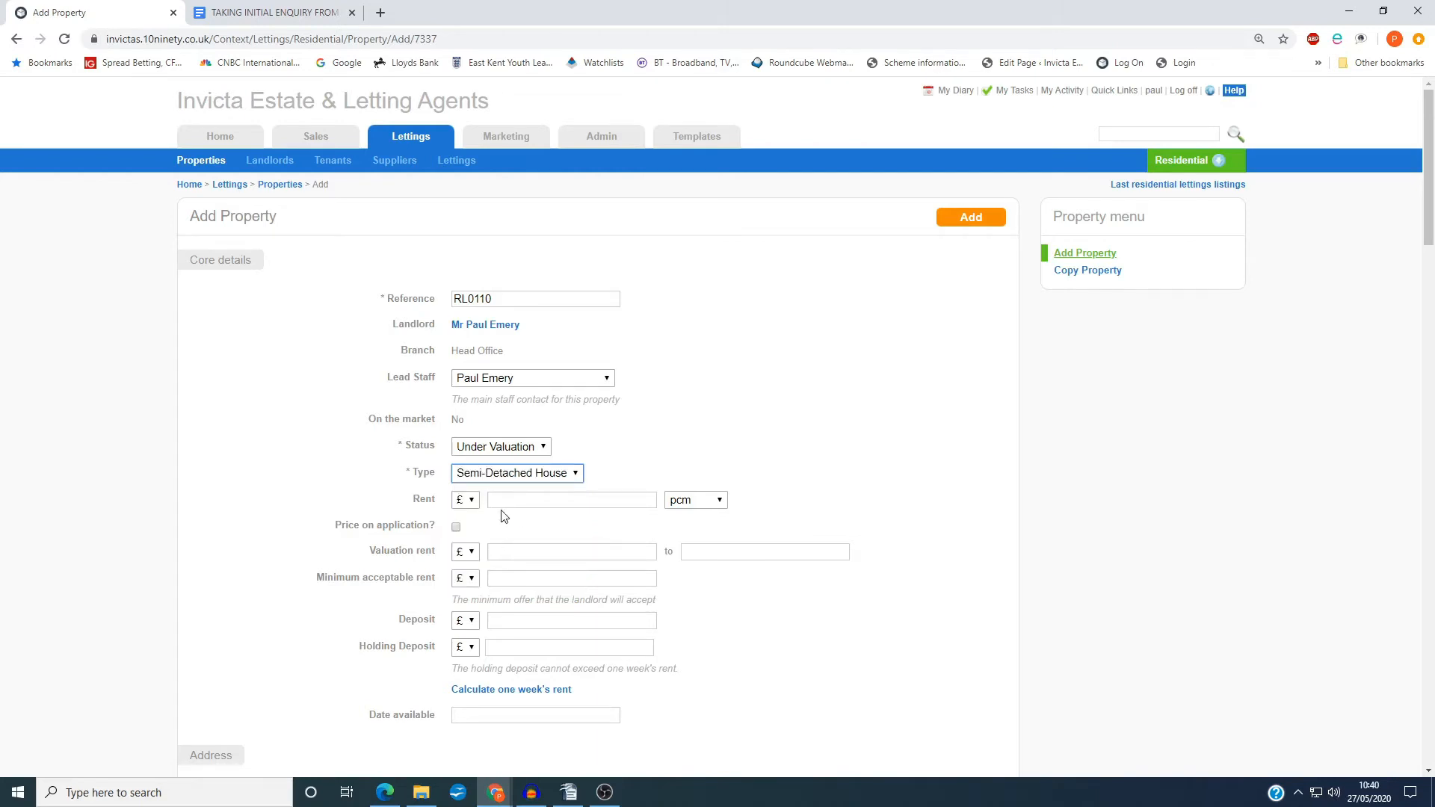
Look up the property's postcode and fill in its address from the third matching result
scroll(385, 554, down, 1)
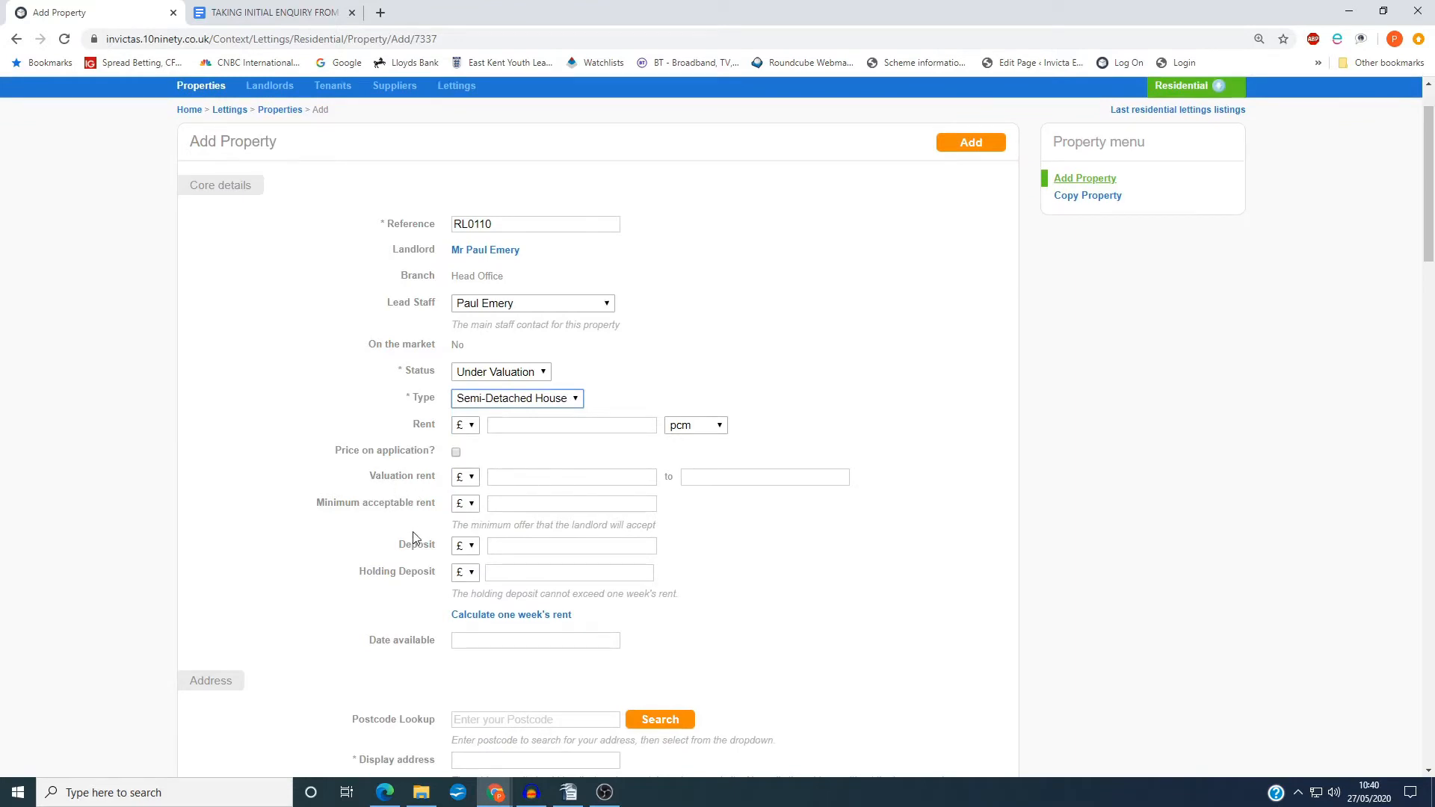
scroll(416, 538, down, 2)
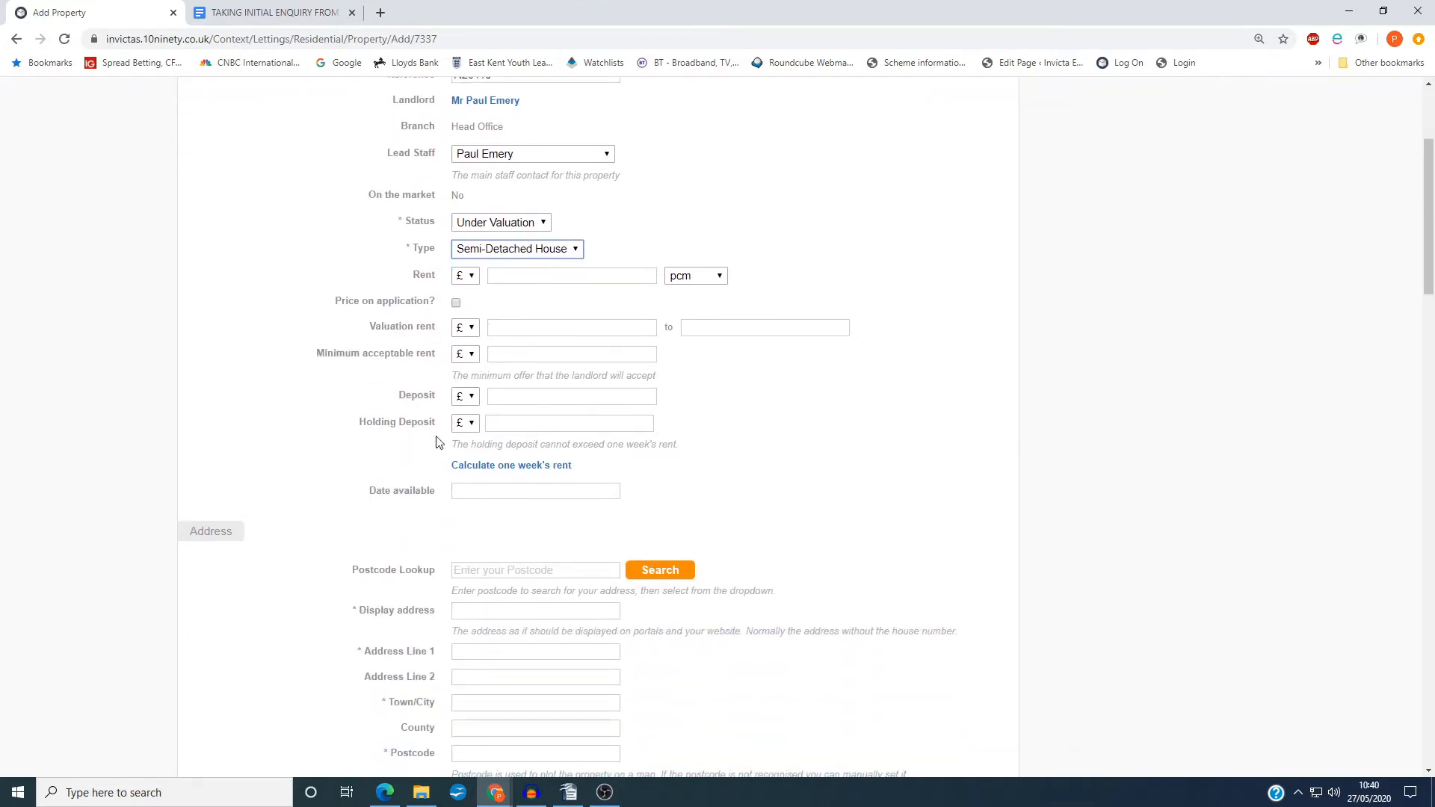
scroll(452, 471, down, 3)
click(494, 343)
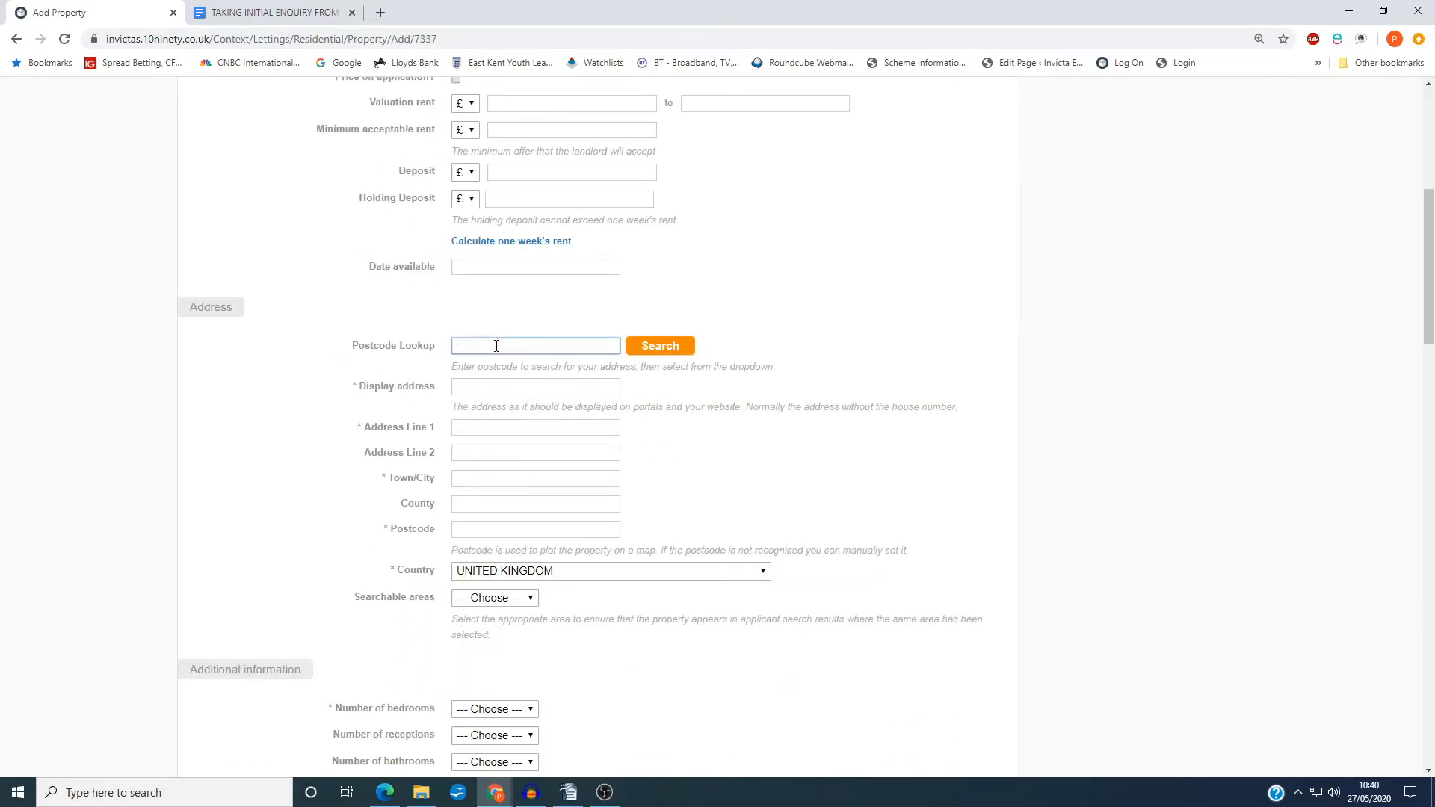
text(ct1 3)
key(BackSpace)
key(BackSpace)
text(me13 7qd)
click(677, 349)
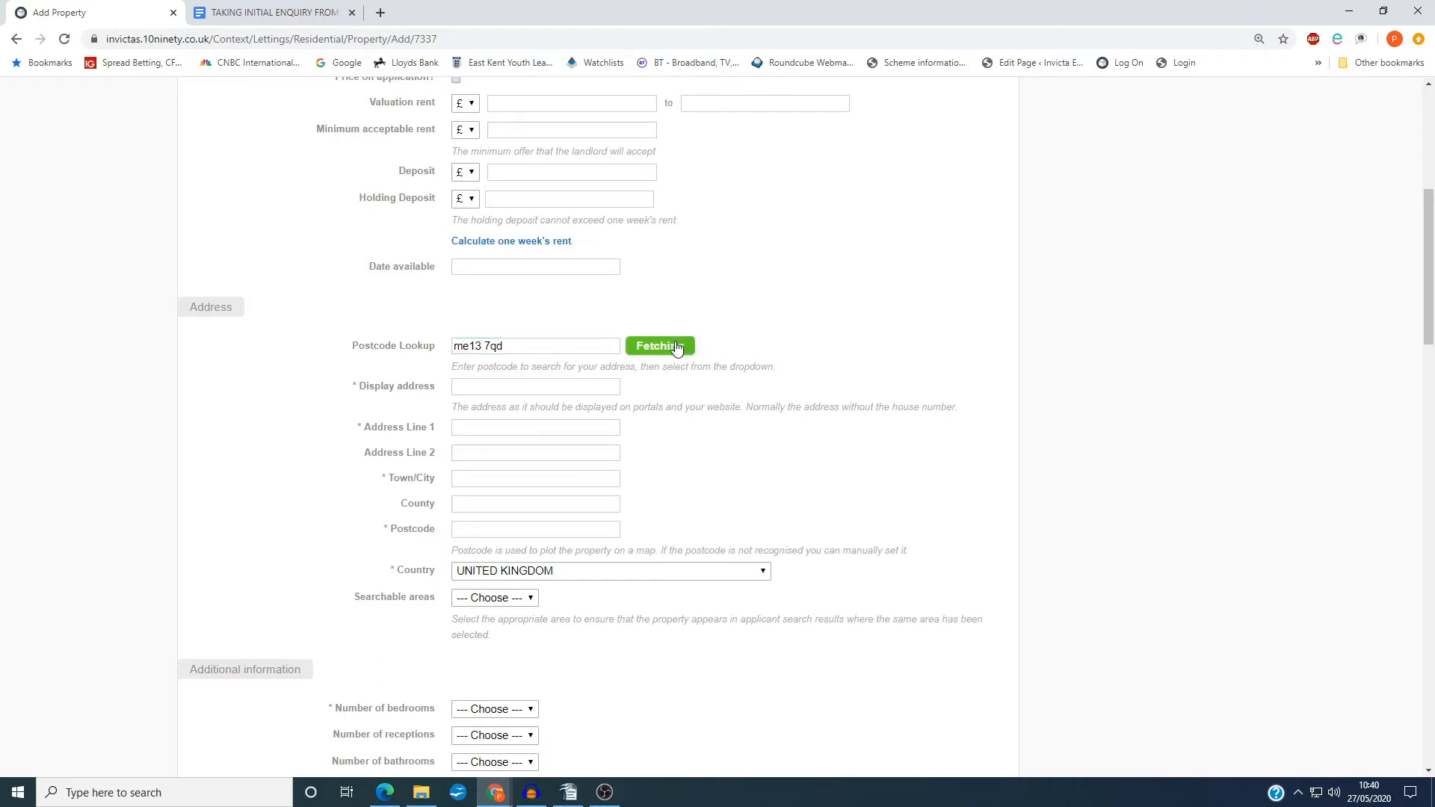
click(587, 370)
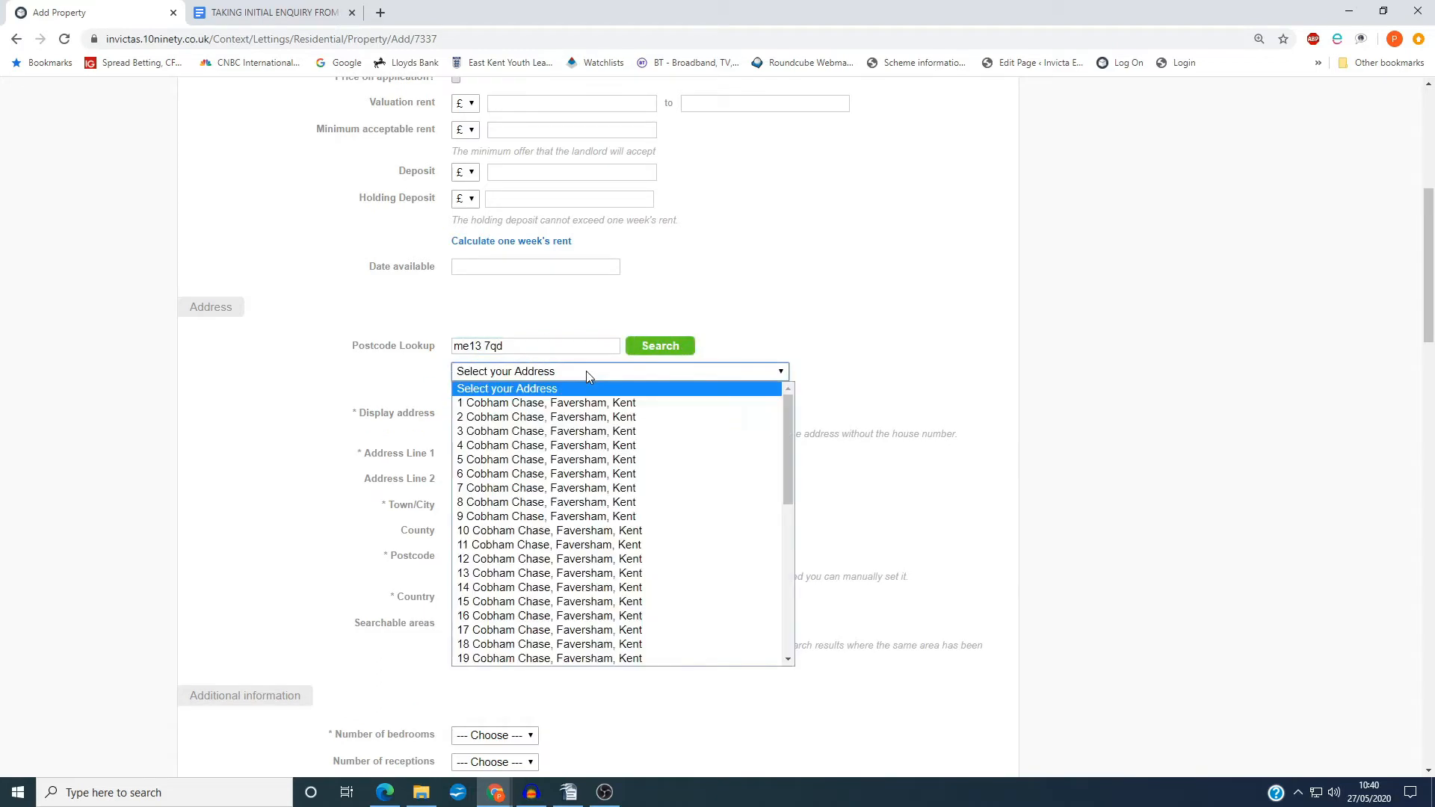
click(585, 431)
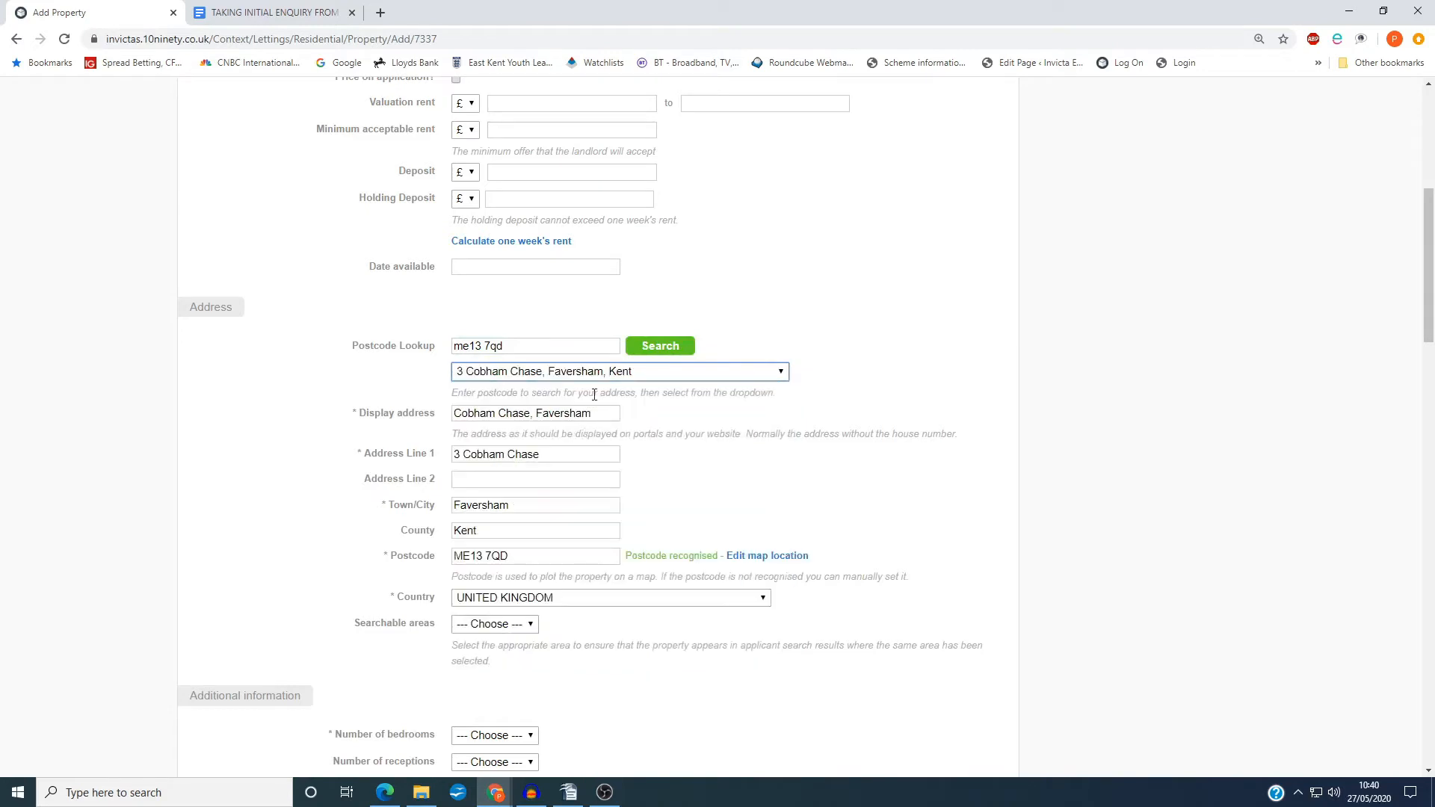
click(659, 351)
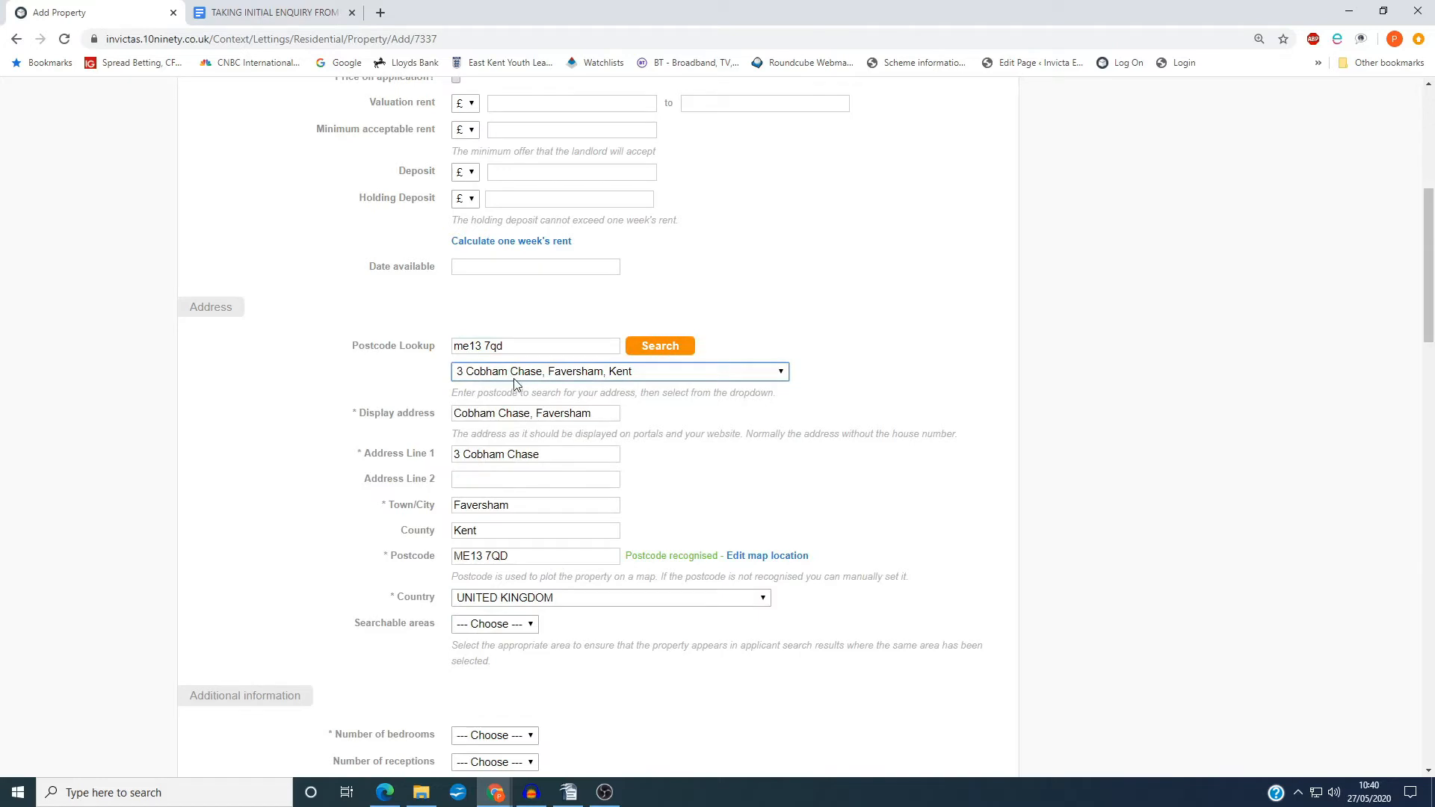
Set the property's number of bedrooms to 3
scroll(394, 555, down, 2)
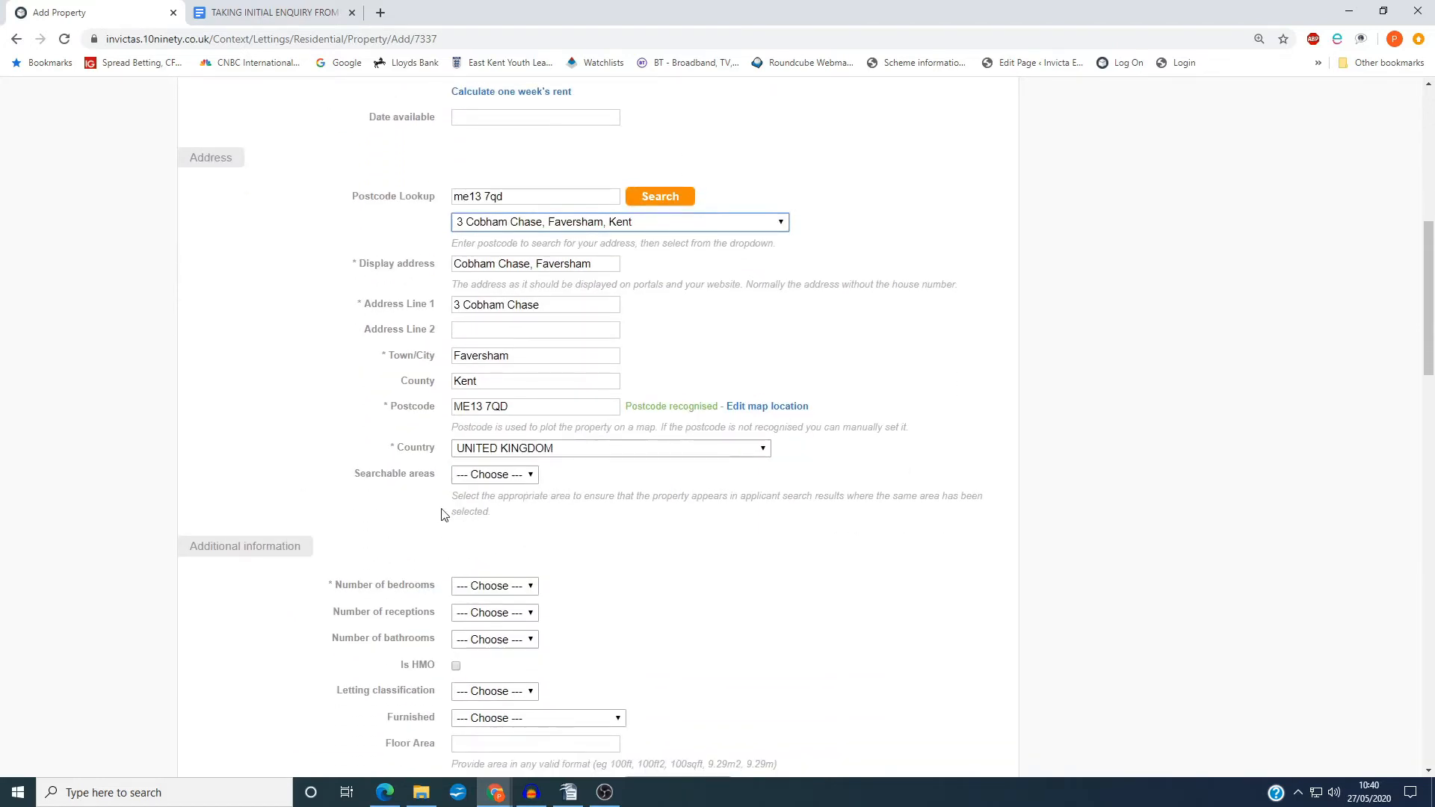
scroll(441, 514, down, 2)
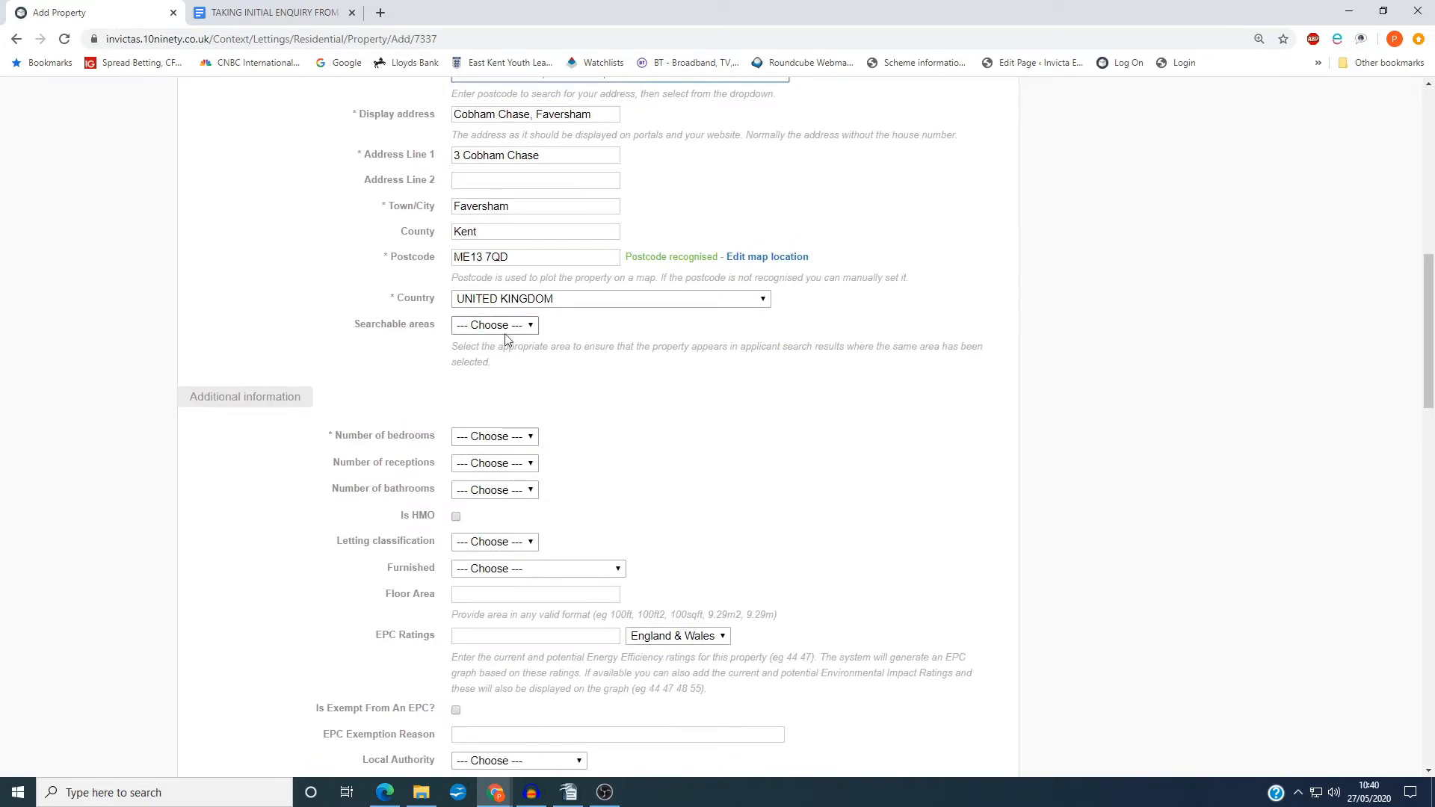
click(500, 438)
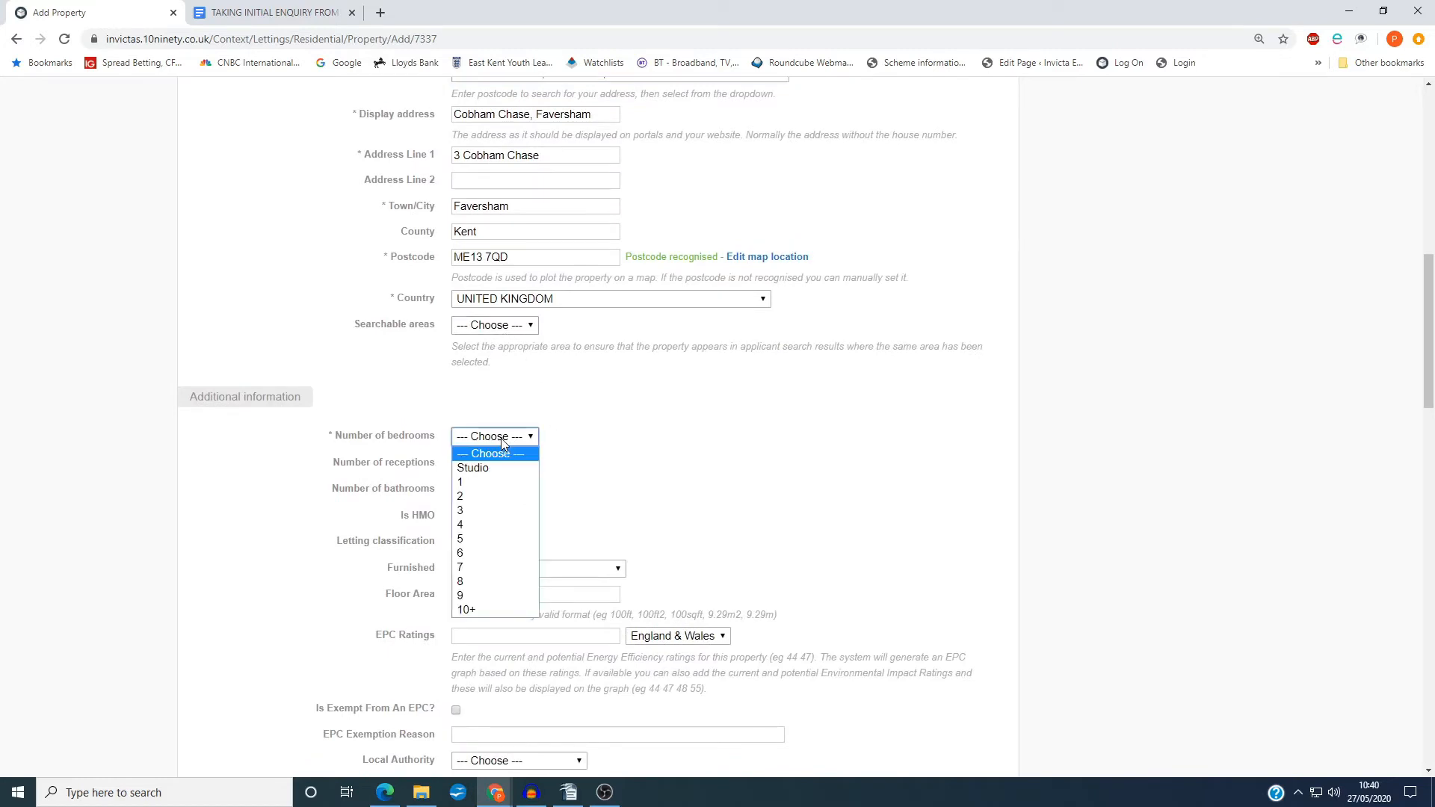
click(488, 505)
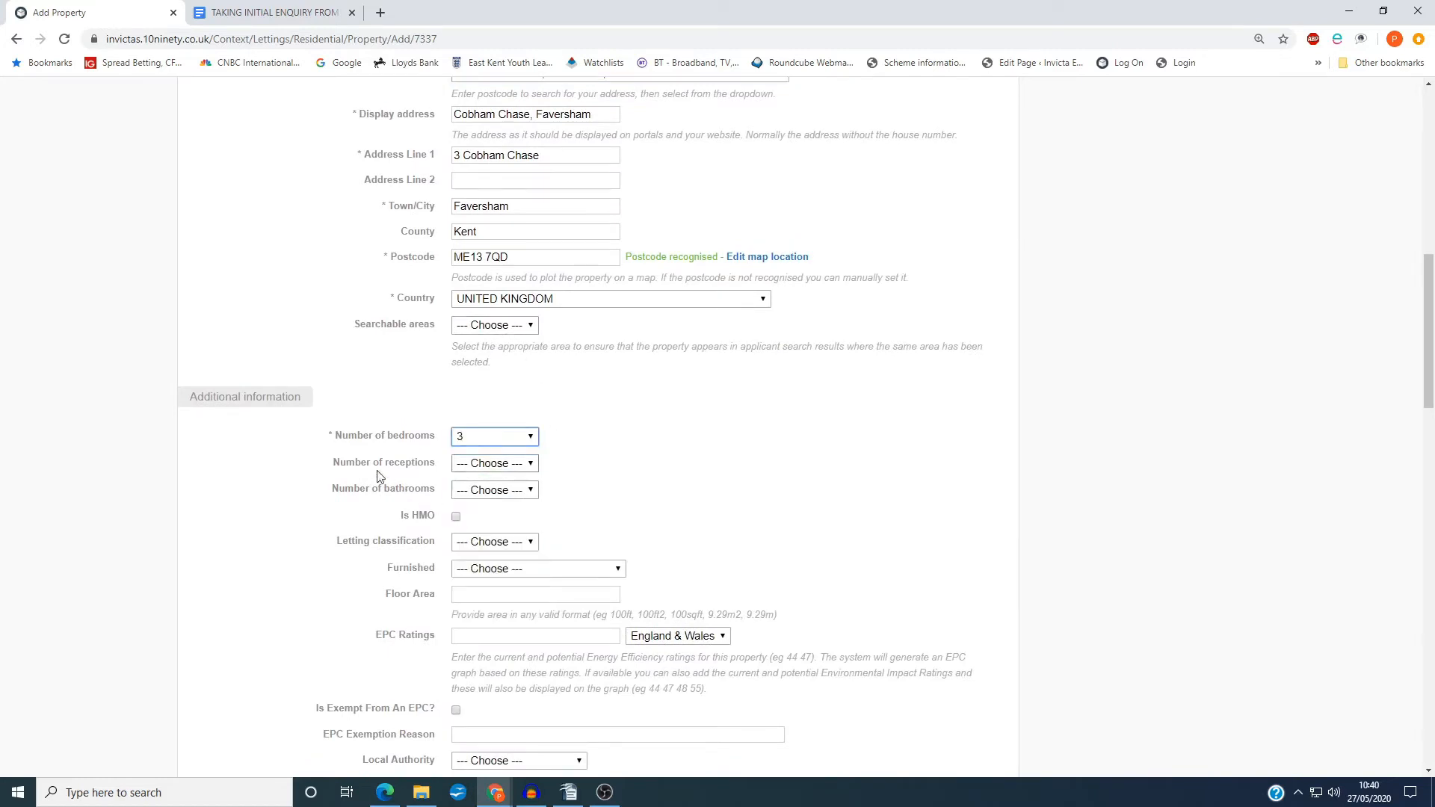
Examine the property form's optional details, including EPC, viewing arrangements, fees and lettings management, and recheck the core details and address
scroll(471, 474, down, 3)
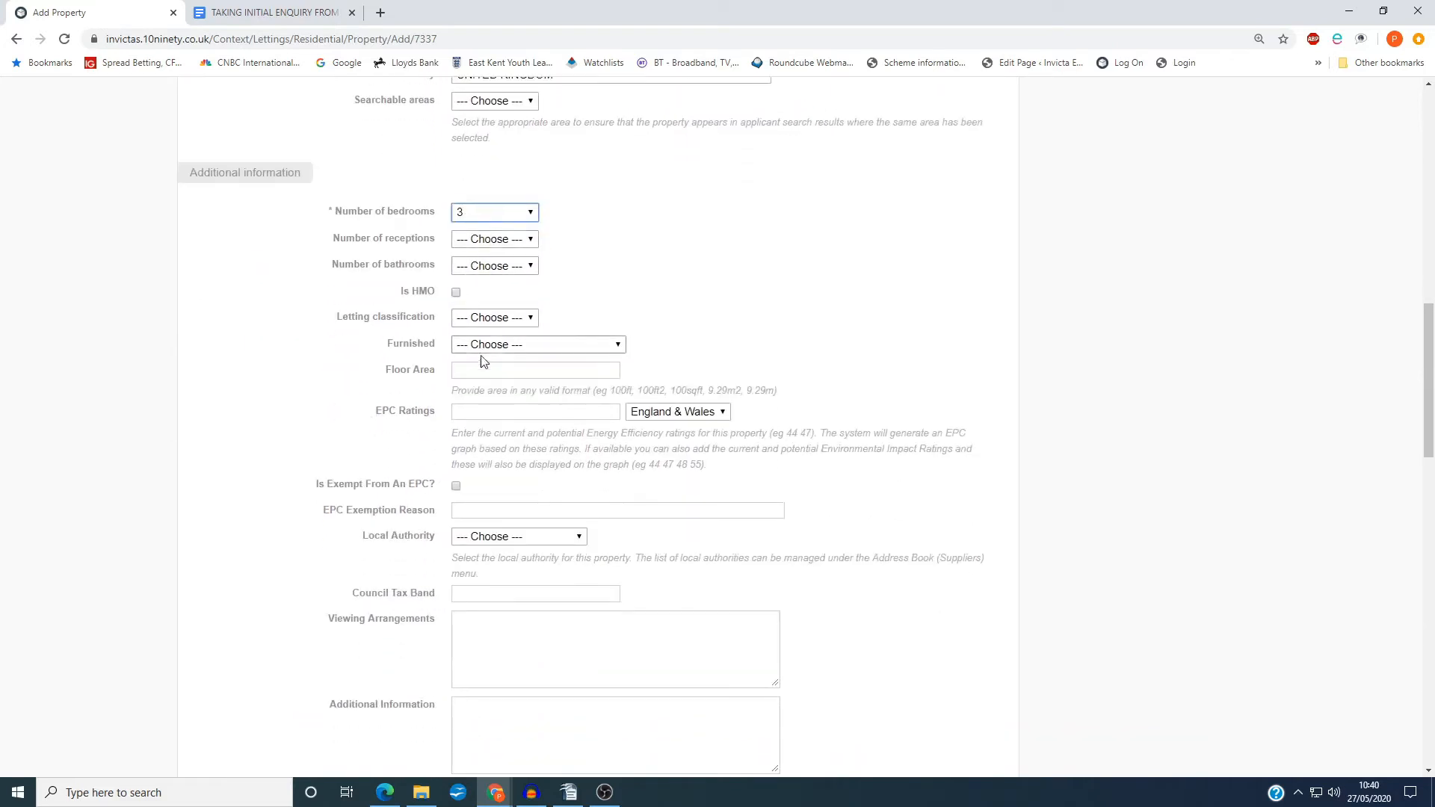
scroll(441, 448, down, 1)
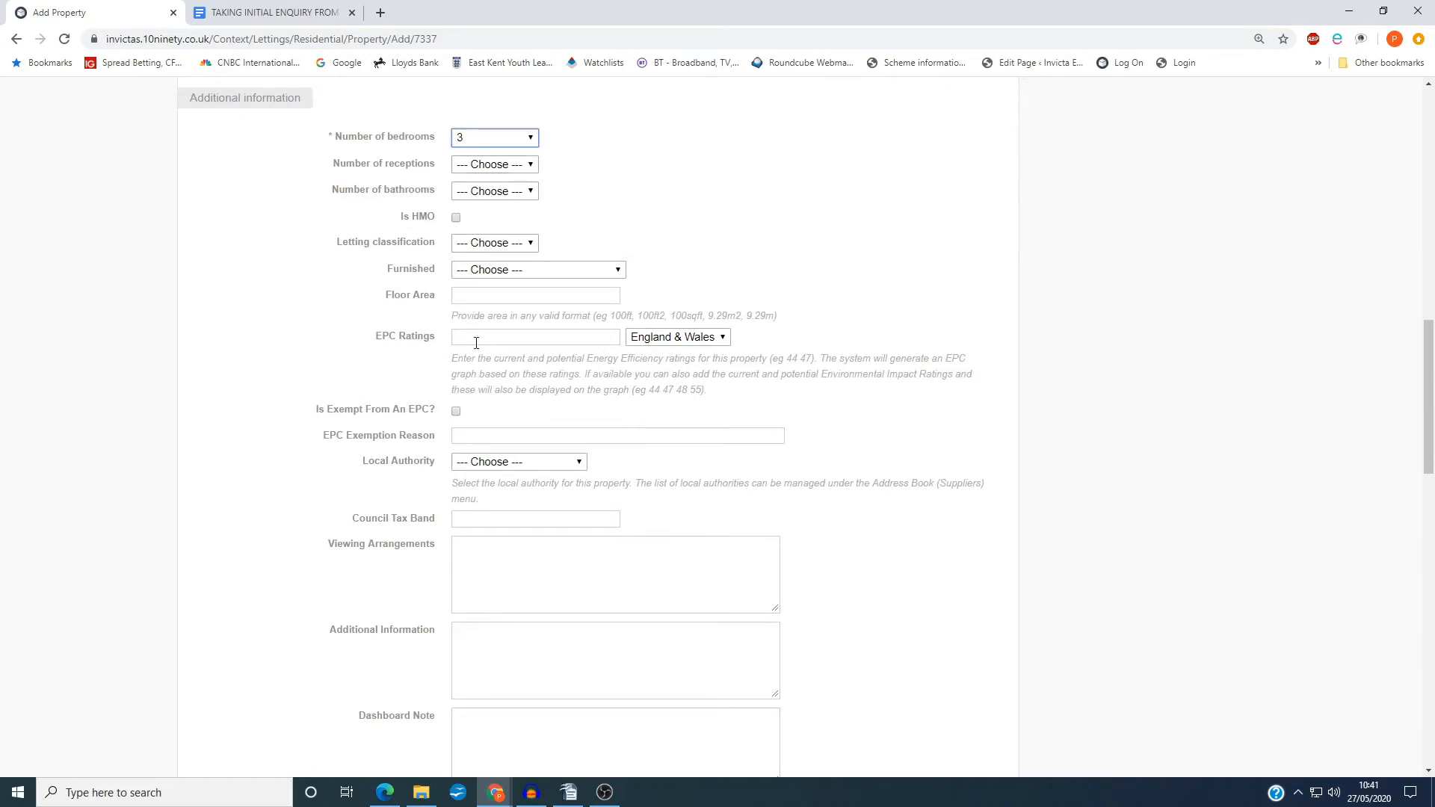
scroll(472, 352, down, 2)
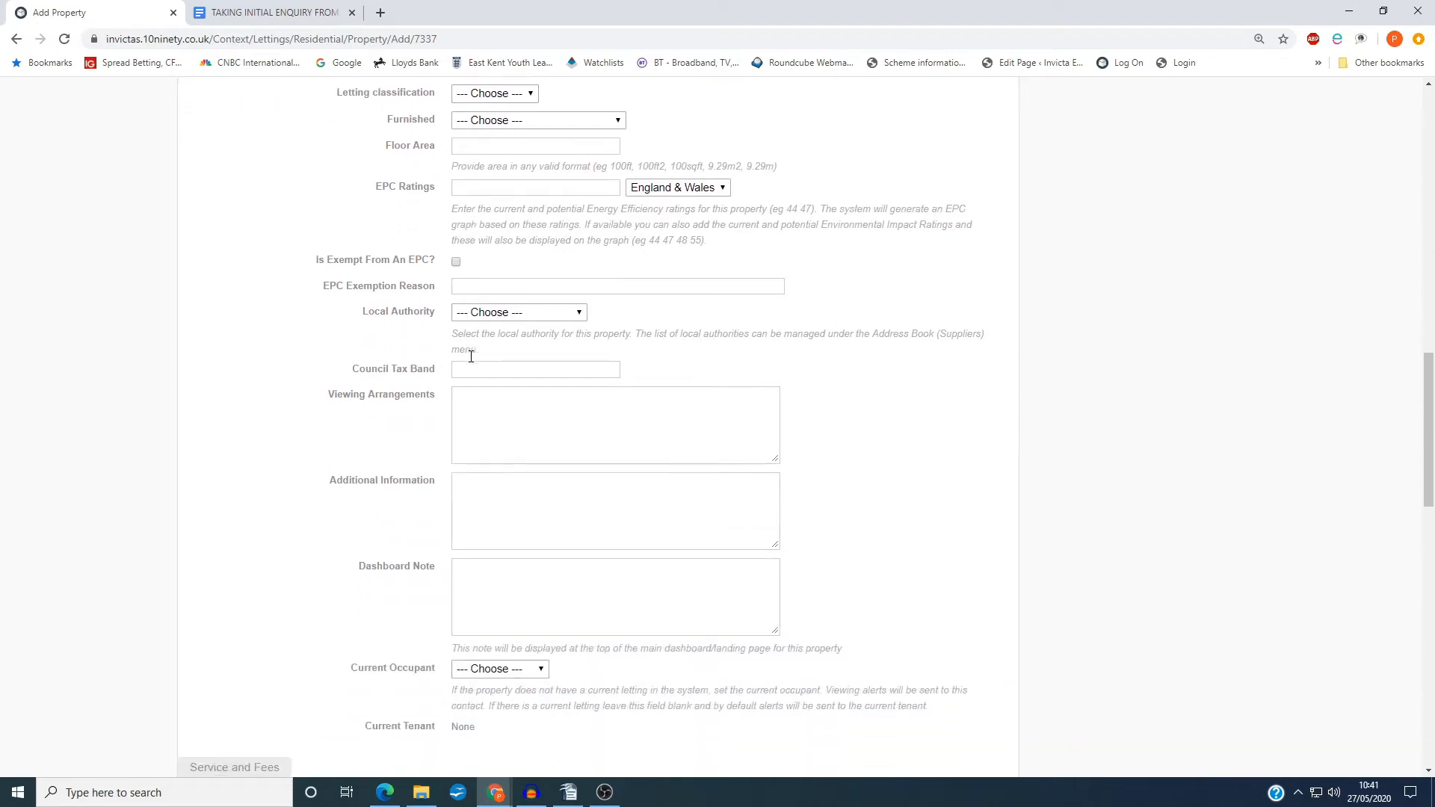
scroll(471, 363, down, 3)
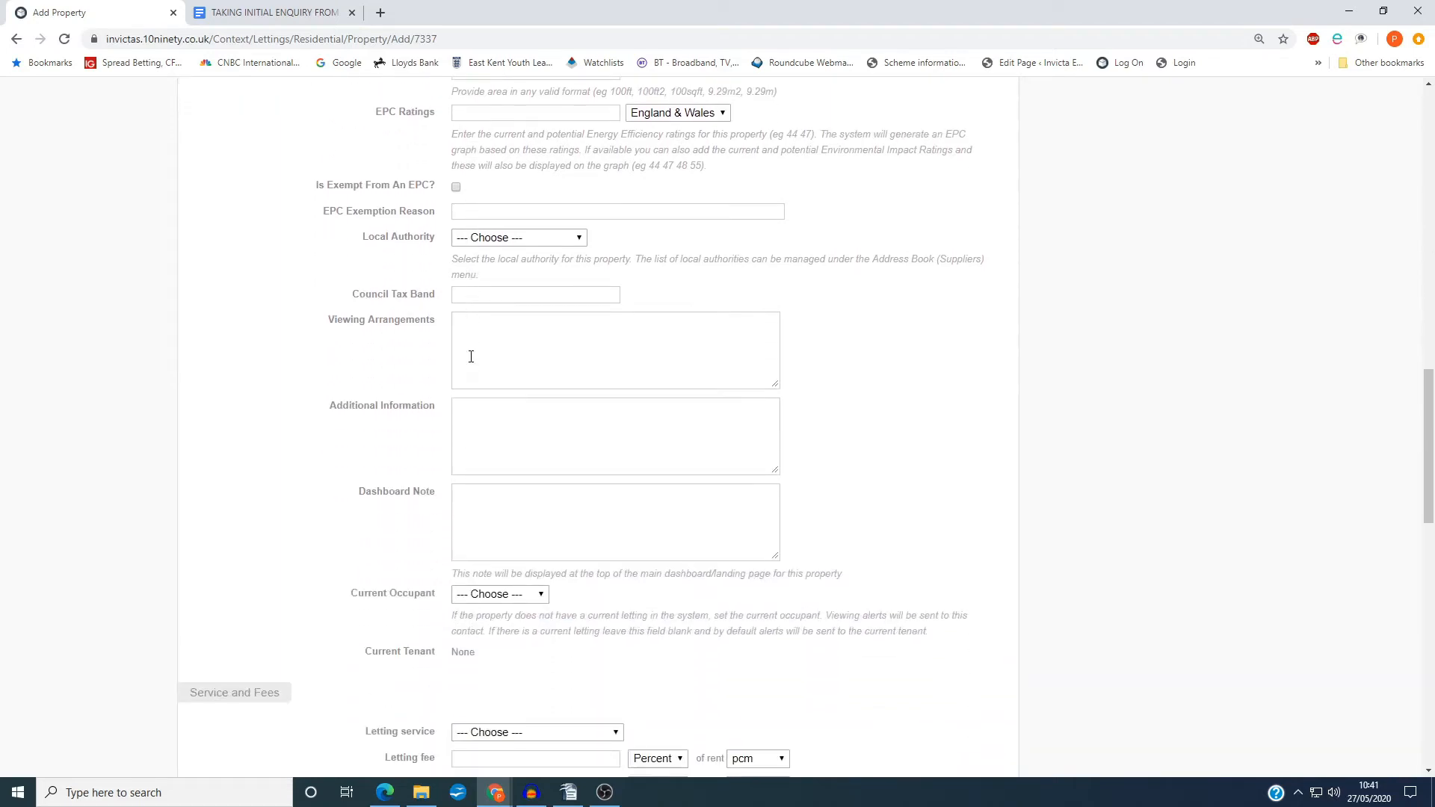
scroll(471, 356, down, 2)
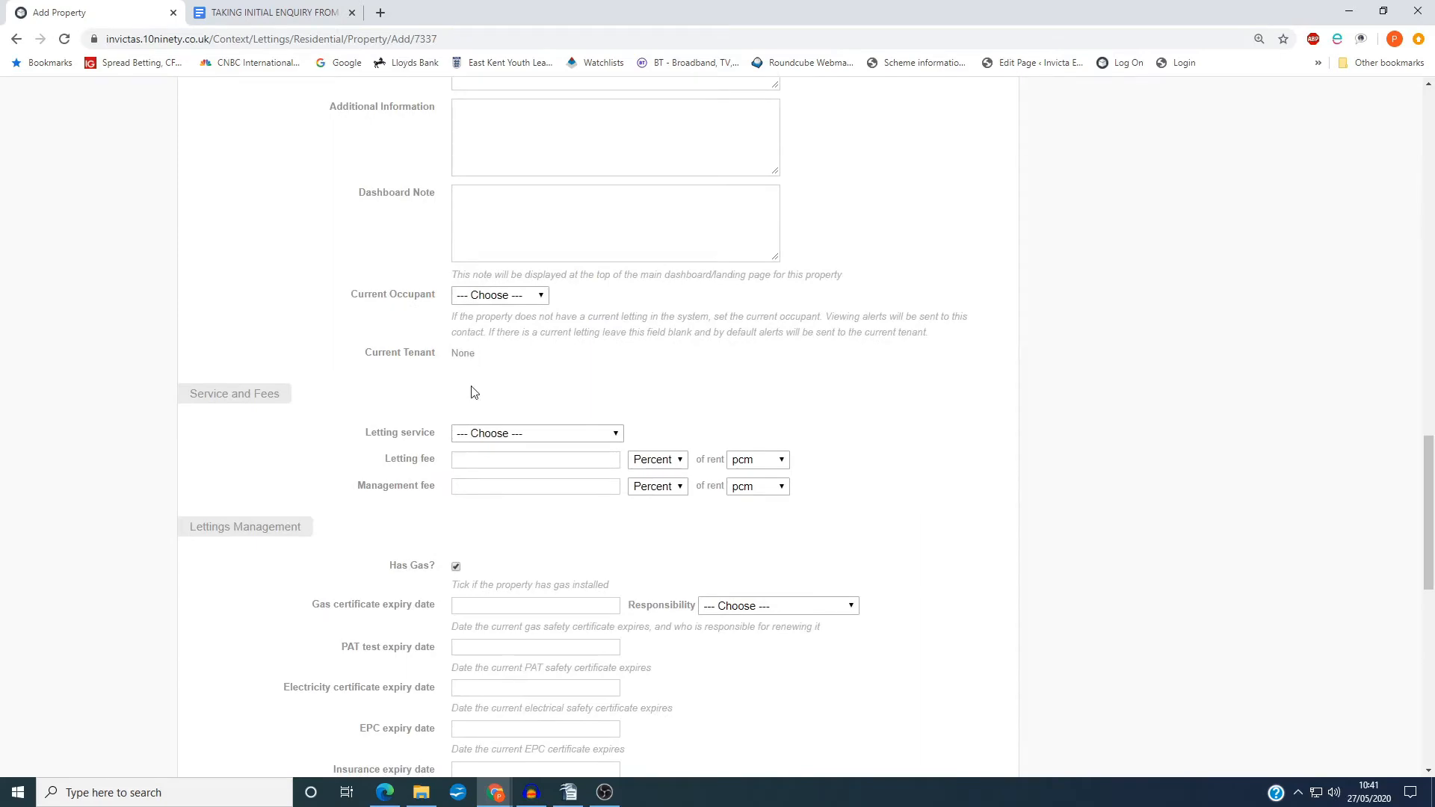
scroll(471, 391, down, 2)
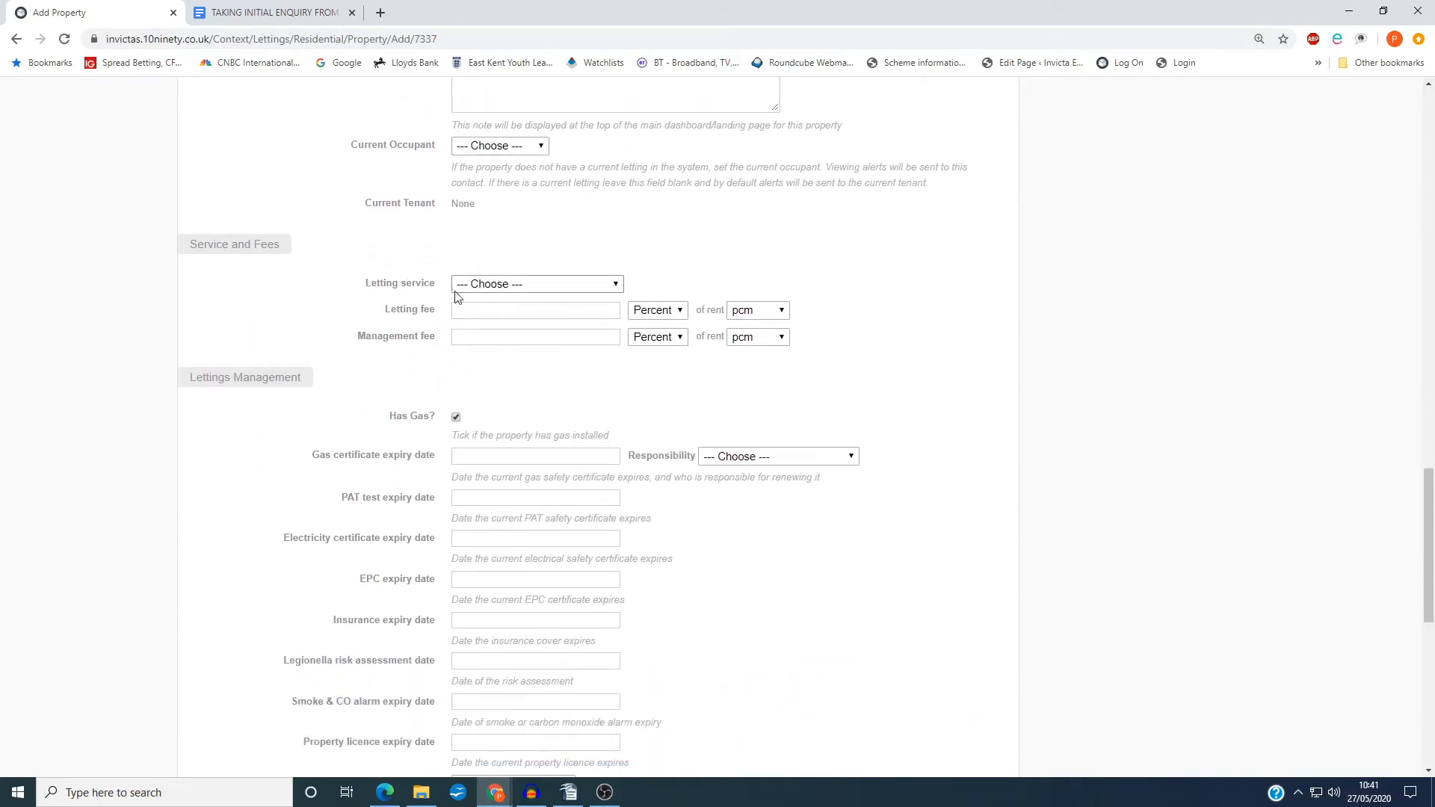
scroll(460, 374, down, 9)
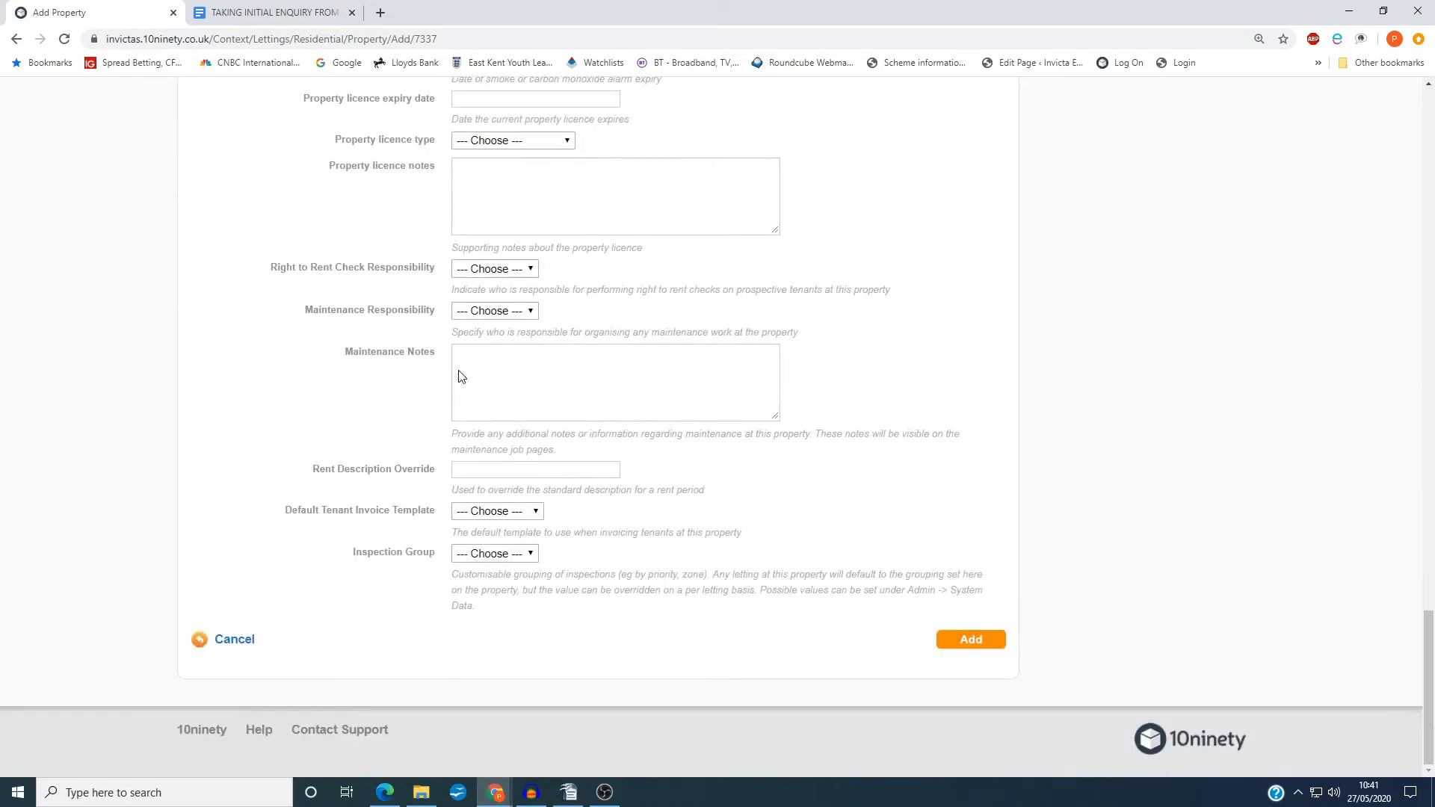
drag(1429, 680, 1404, 118)
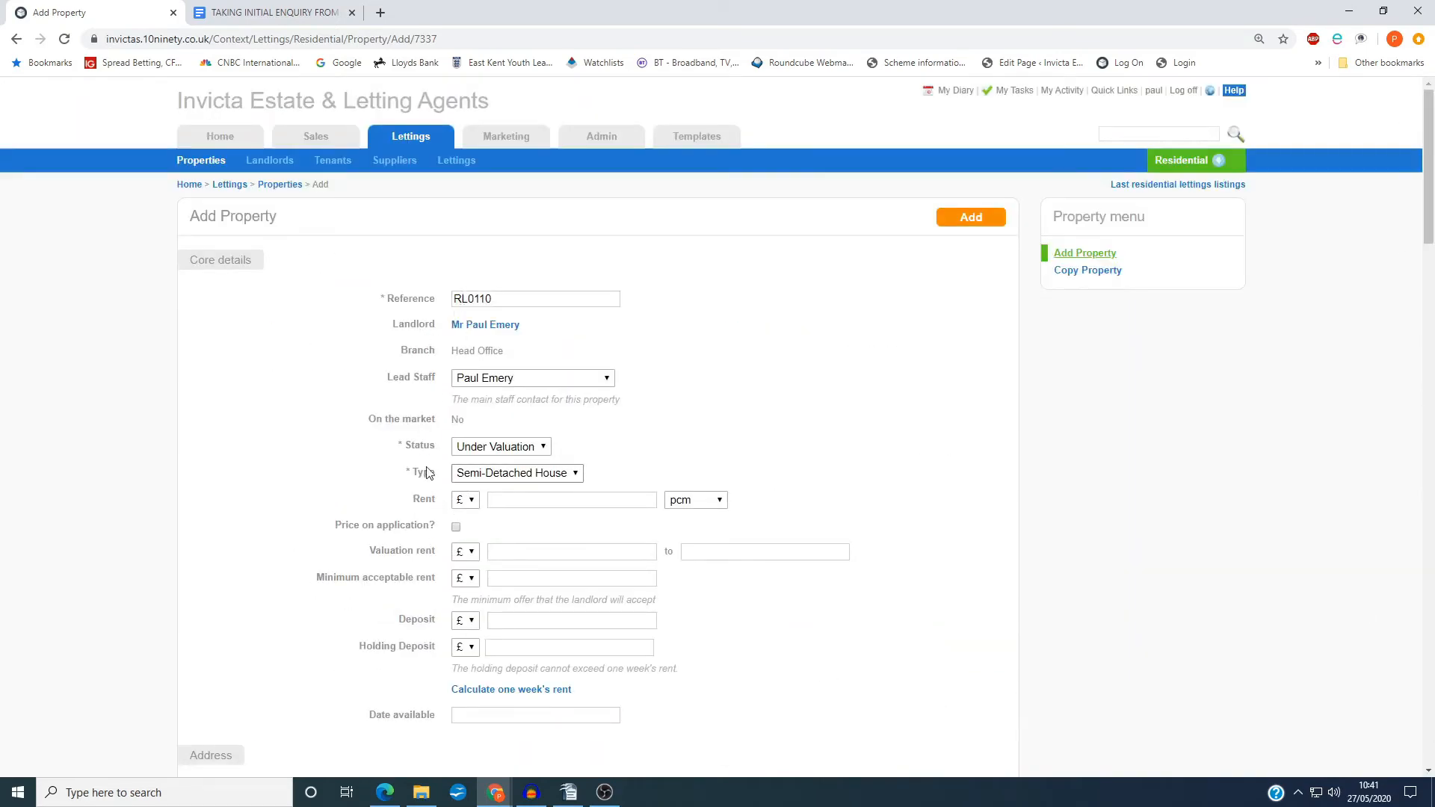
scroll(429, 463, down, 2)
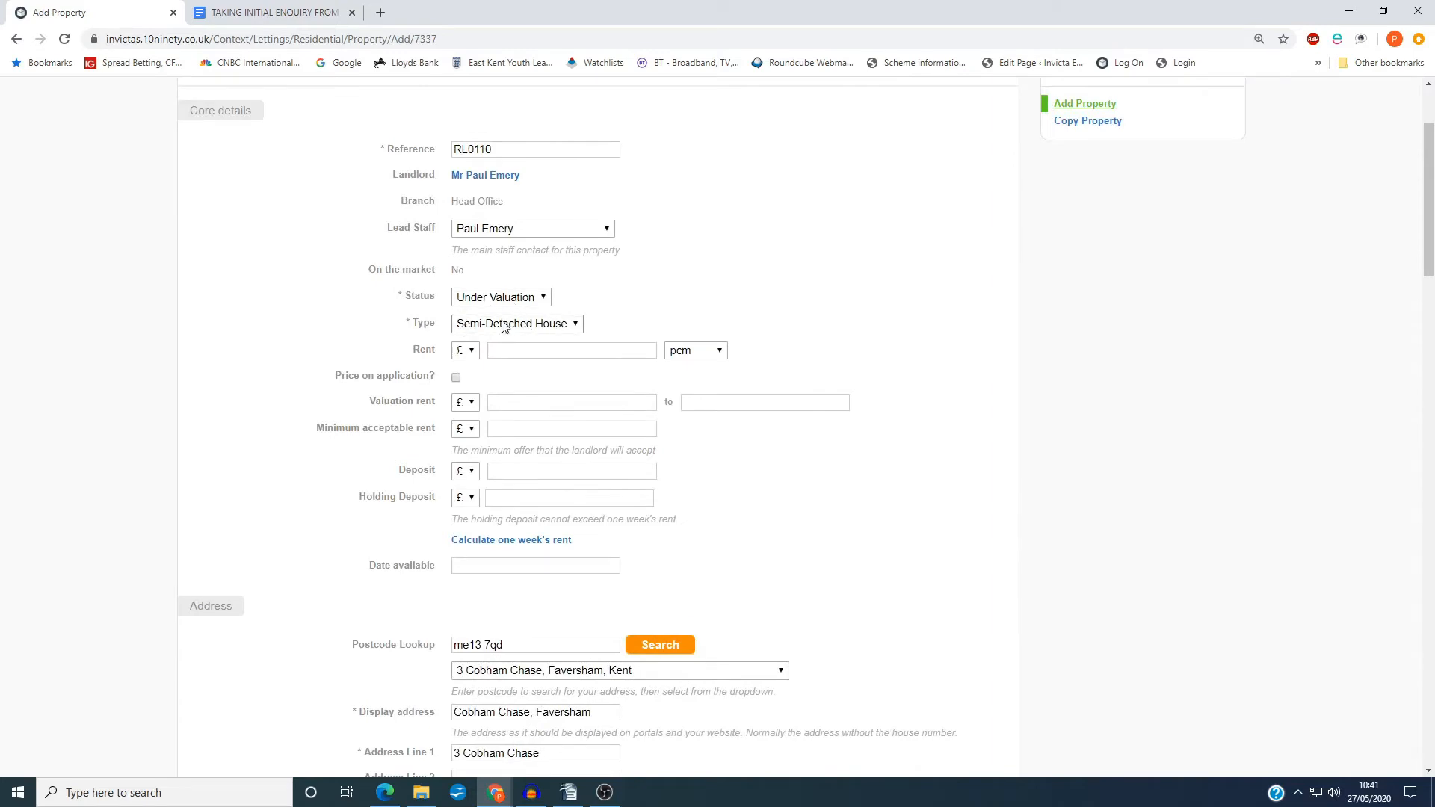
scroll(299, 523, down, 3)
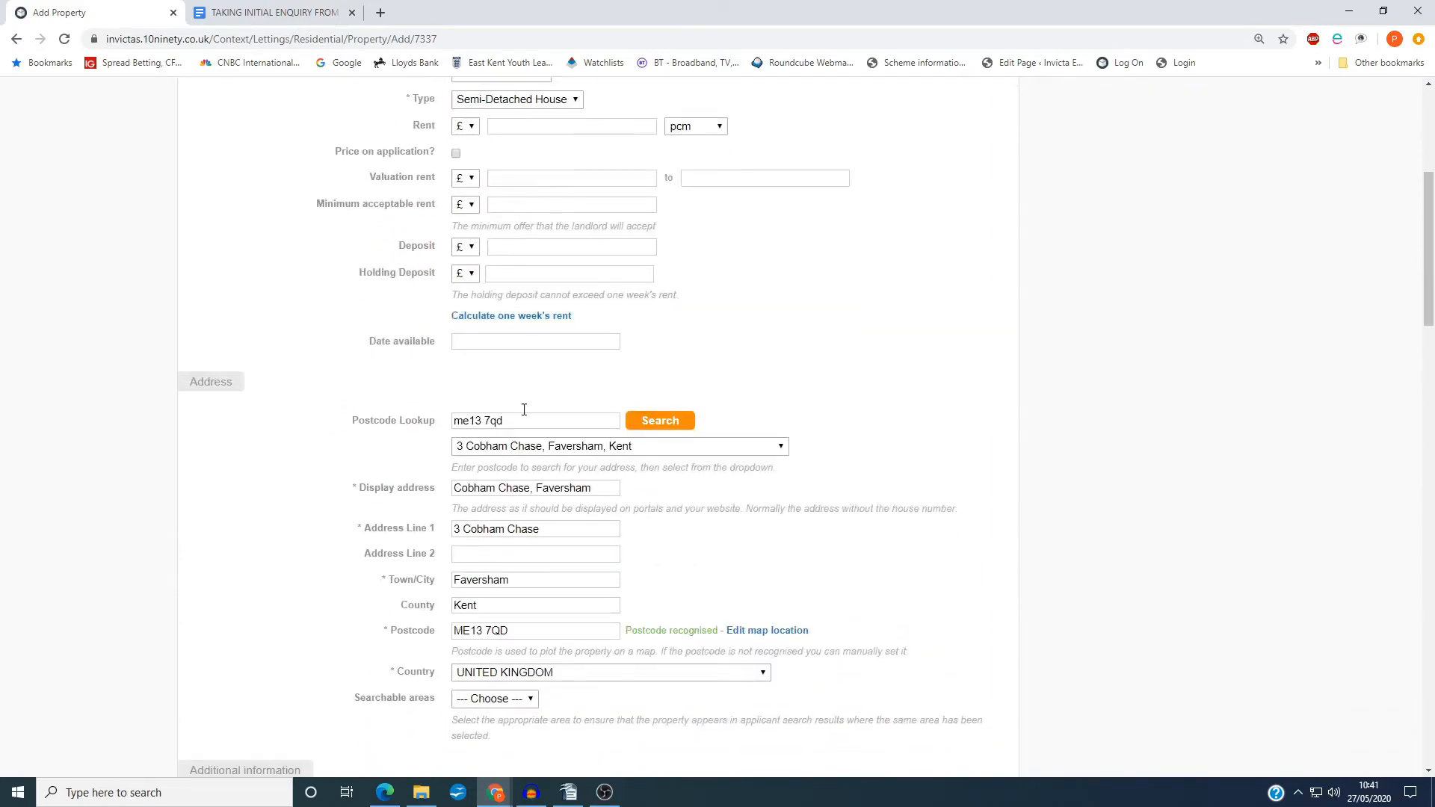
scroll(397, 522, down, 7)
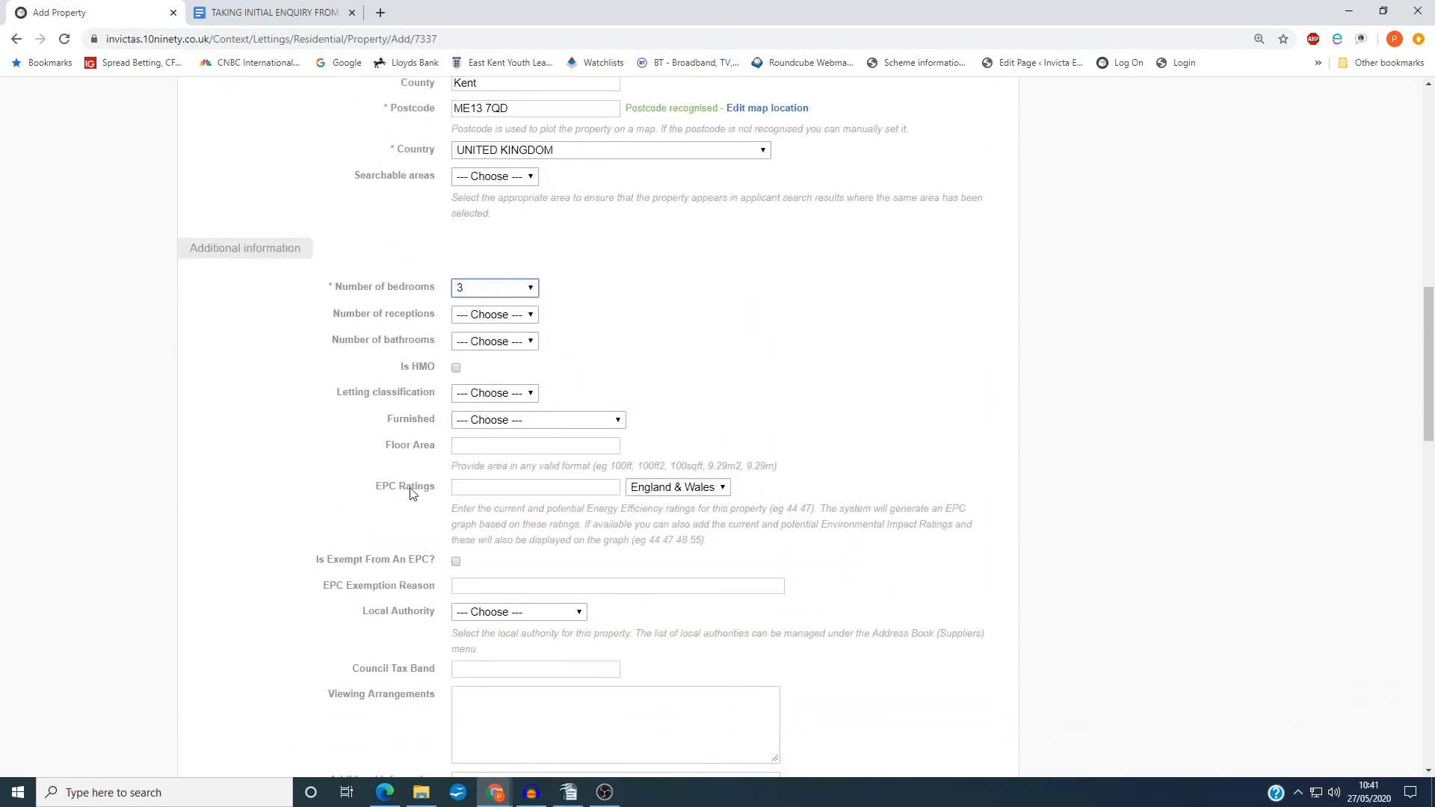
scroll(854, 562, down, 8)
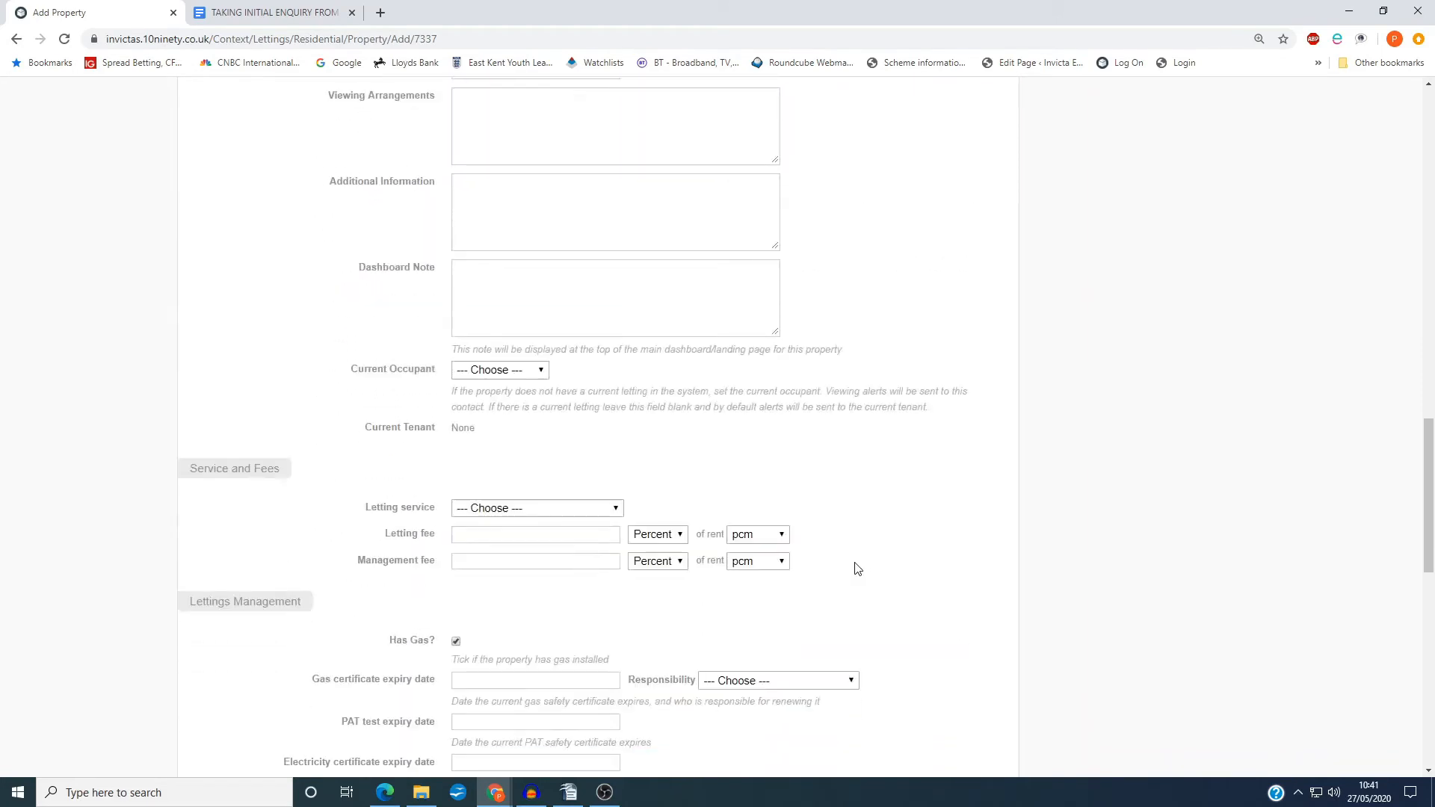
Enter the property's additional information as "Swiiming pool, 1 bed annexe, main house estended to form a garden room."
scroll(825, 562, down, 5)
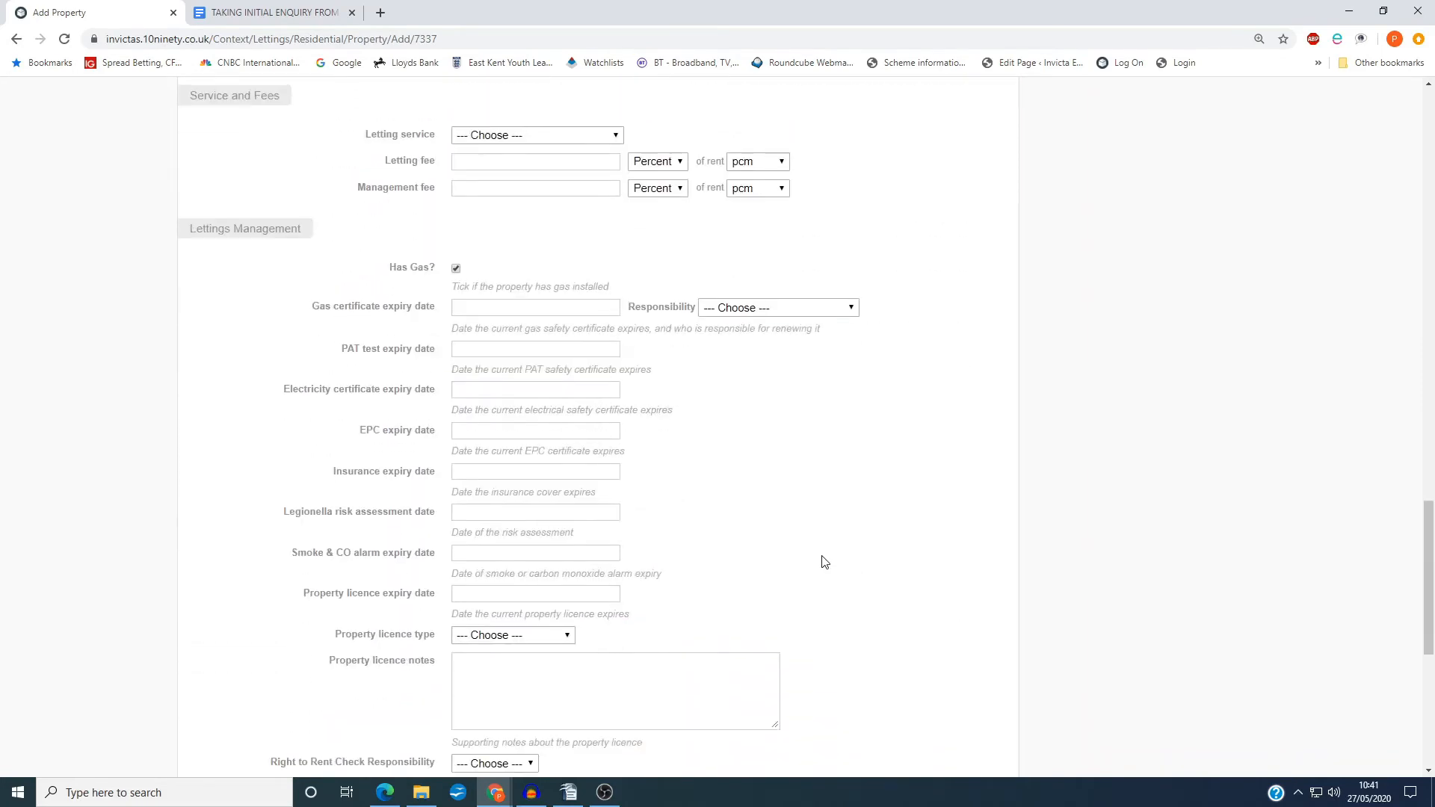
scroll(824, 562, up, 6)
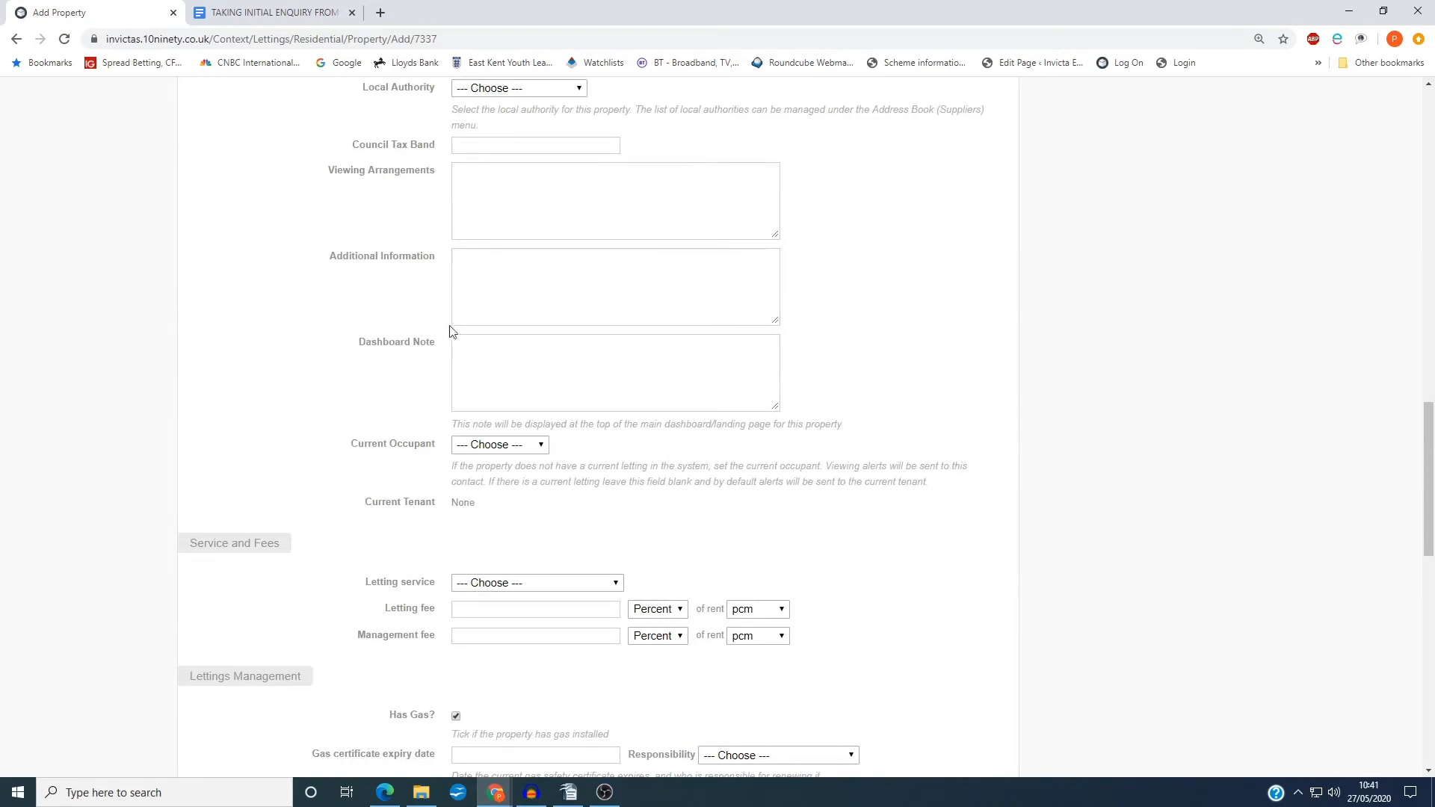
click(477, 278)
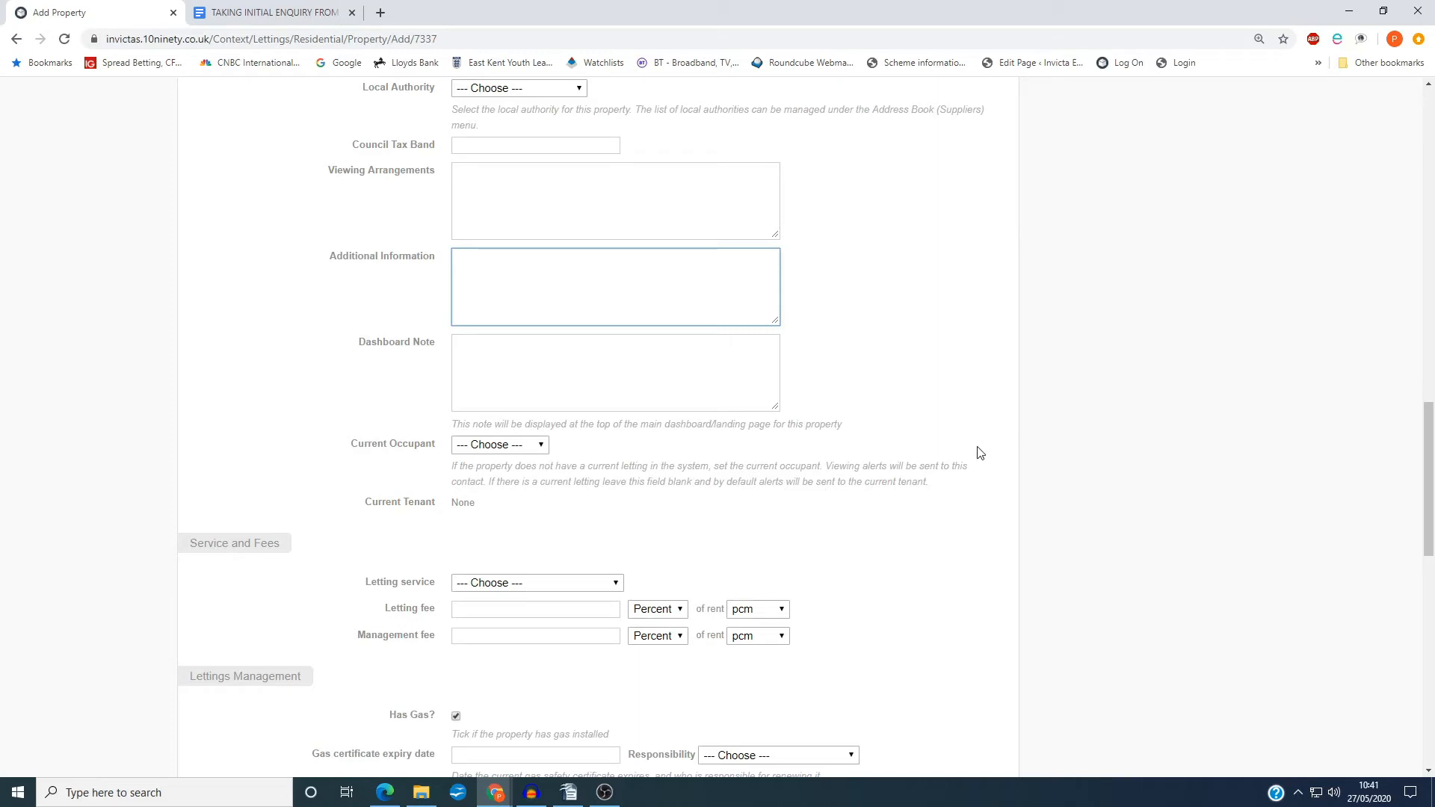
text(Swiiming pool, 1 bed annexe, main h)
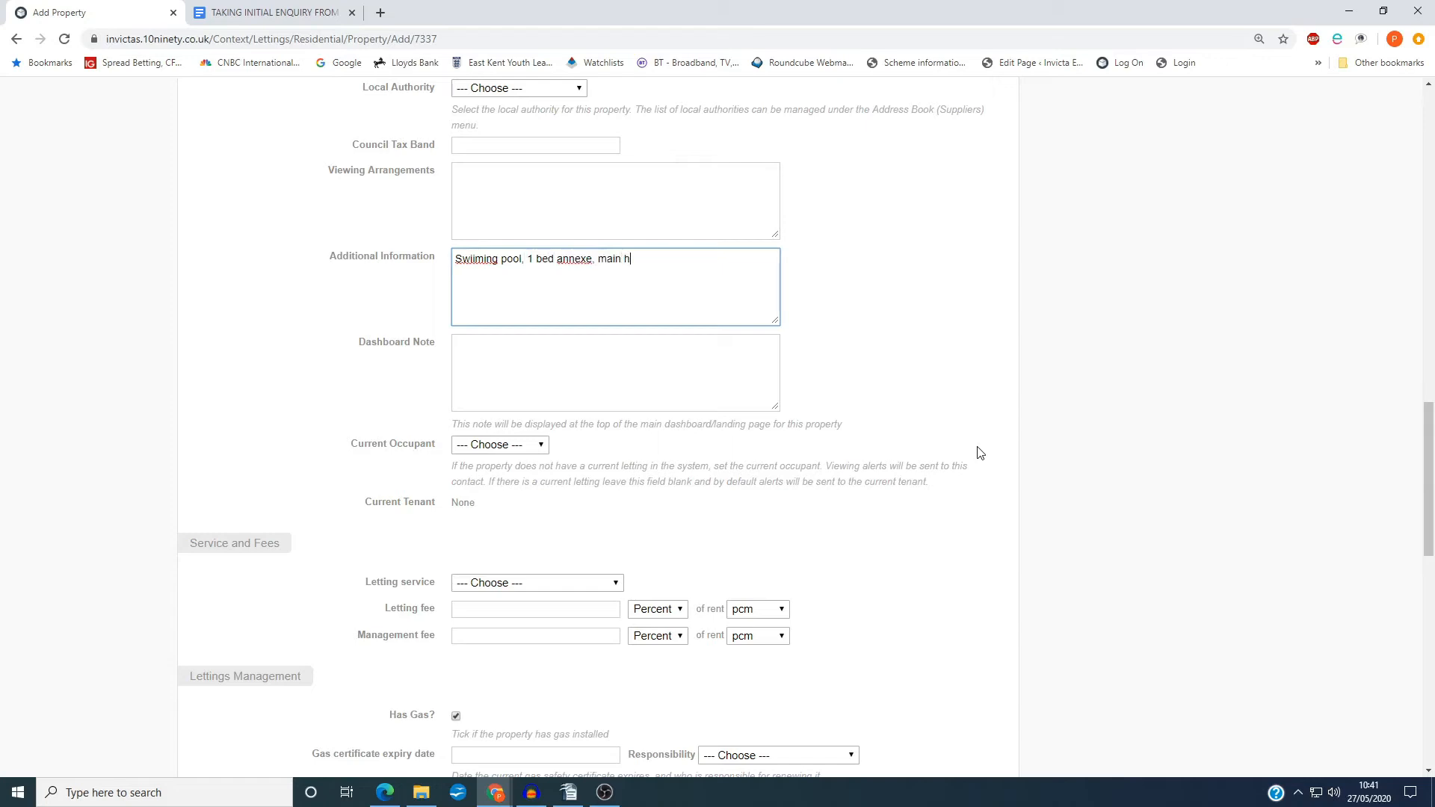
text(ouse estended to form a garden room.)
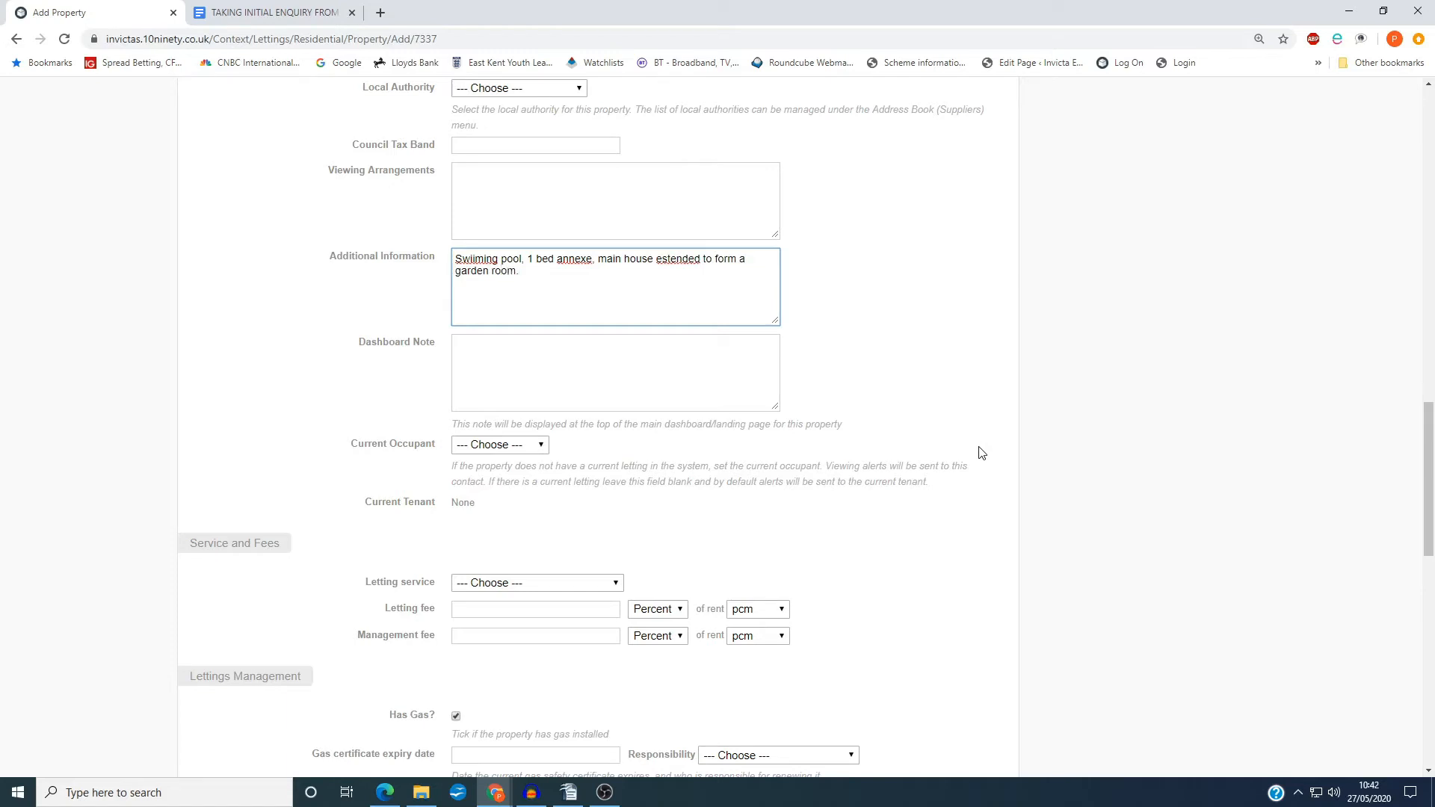
key(ctrl+a)
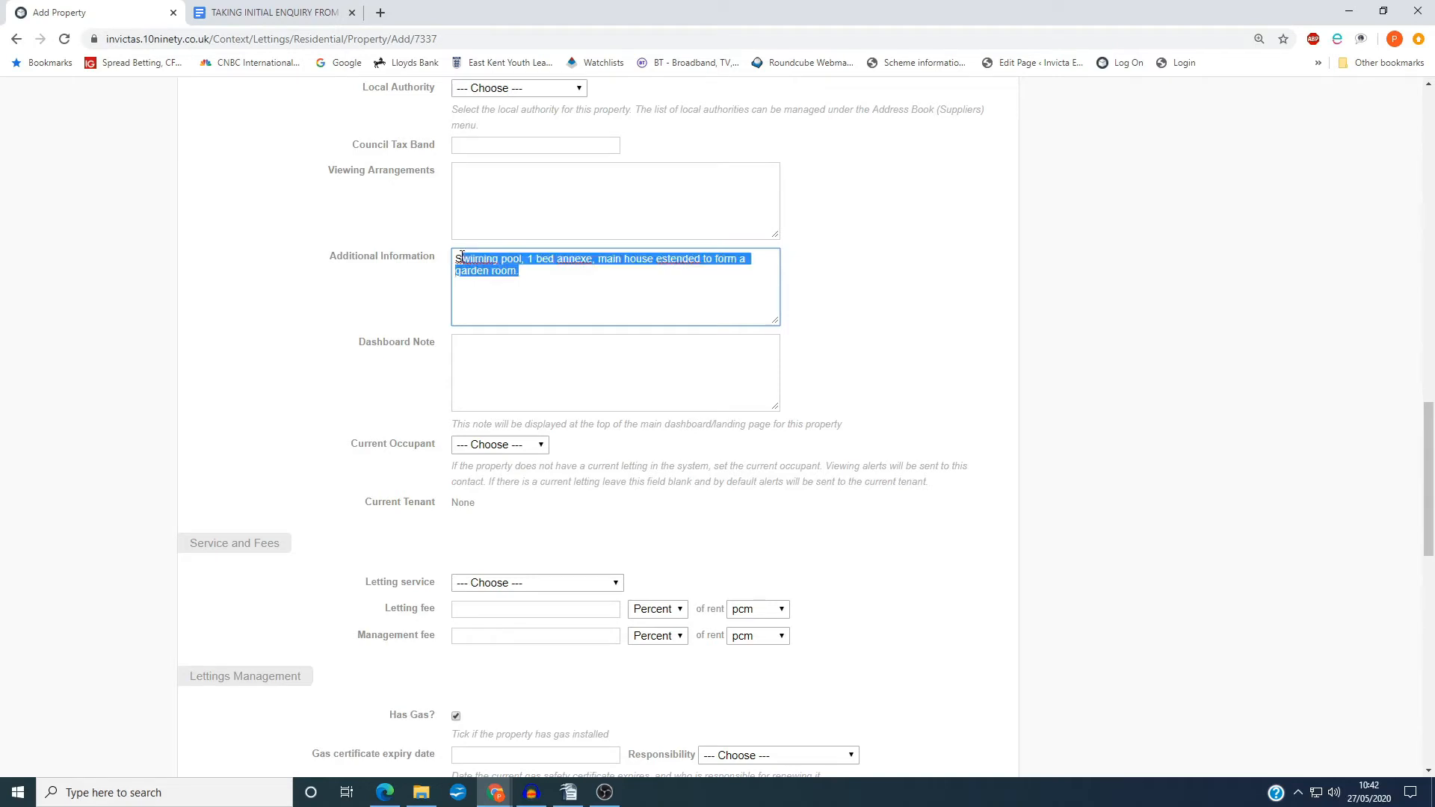
click(518, 271)
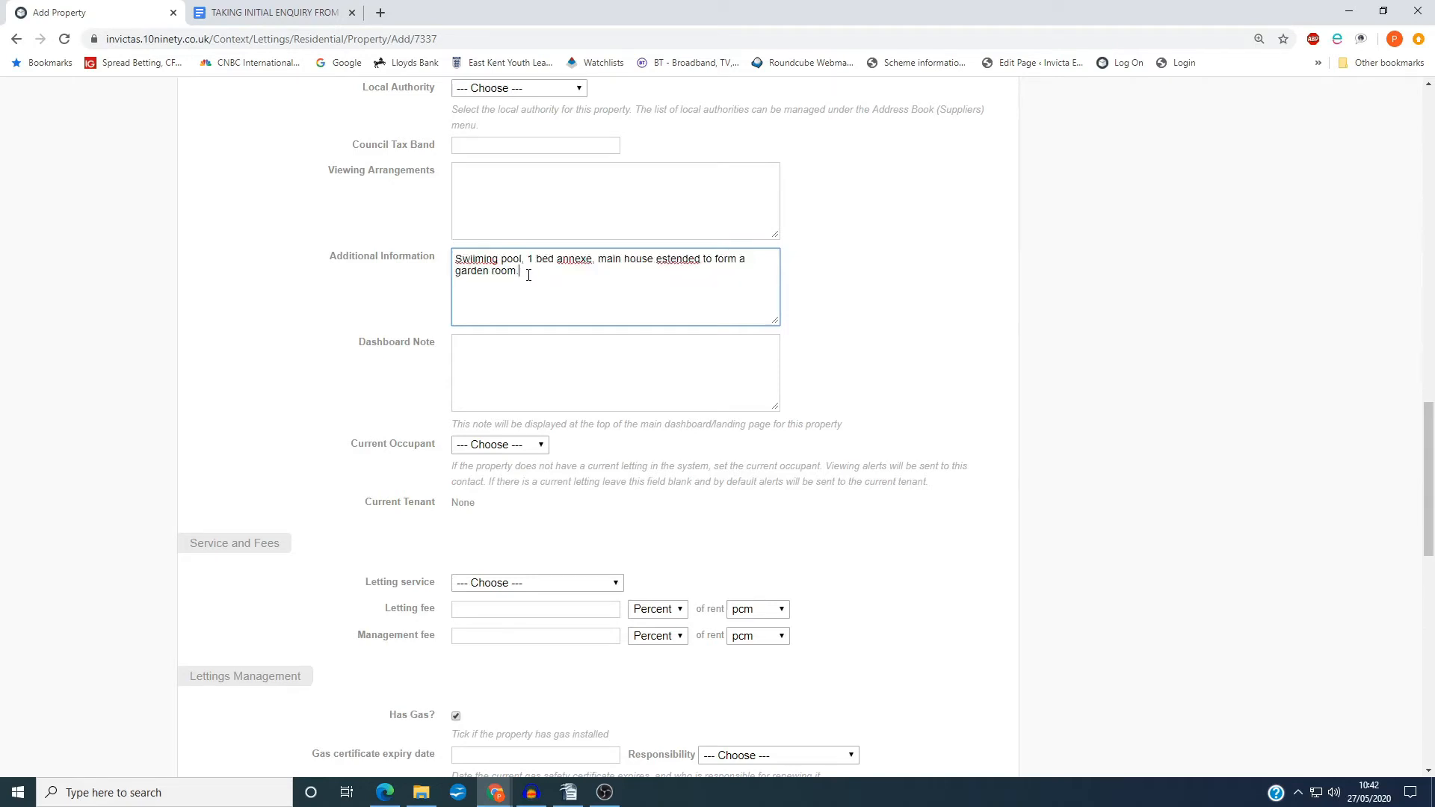
key(ctrl+a)
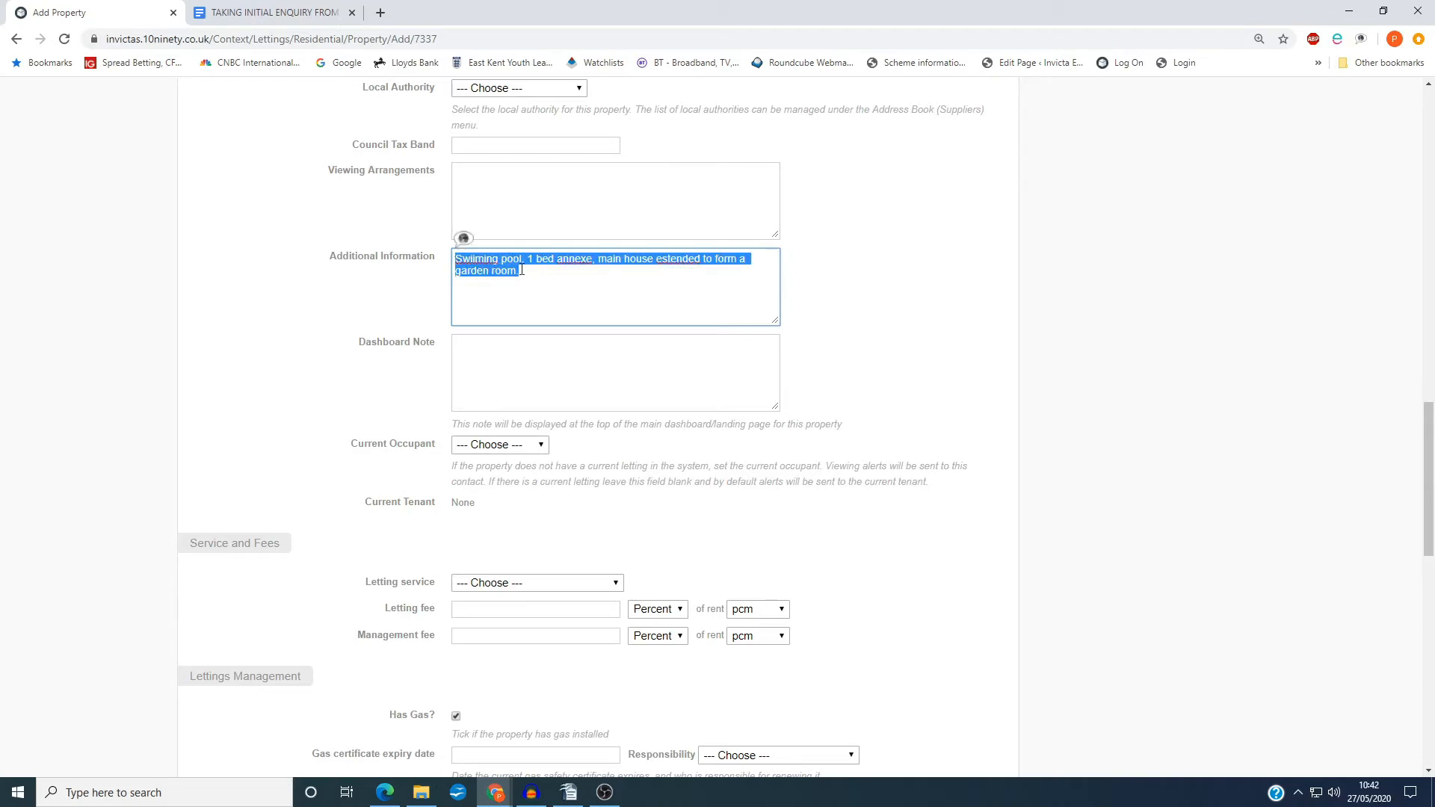
click(521, 271)
Submit the completed property form to add the property to the landlord's record
scroll(804, 545, down, 3)
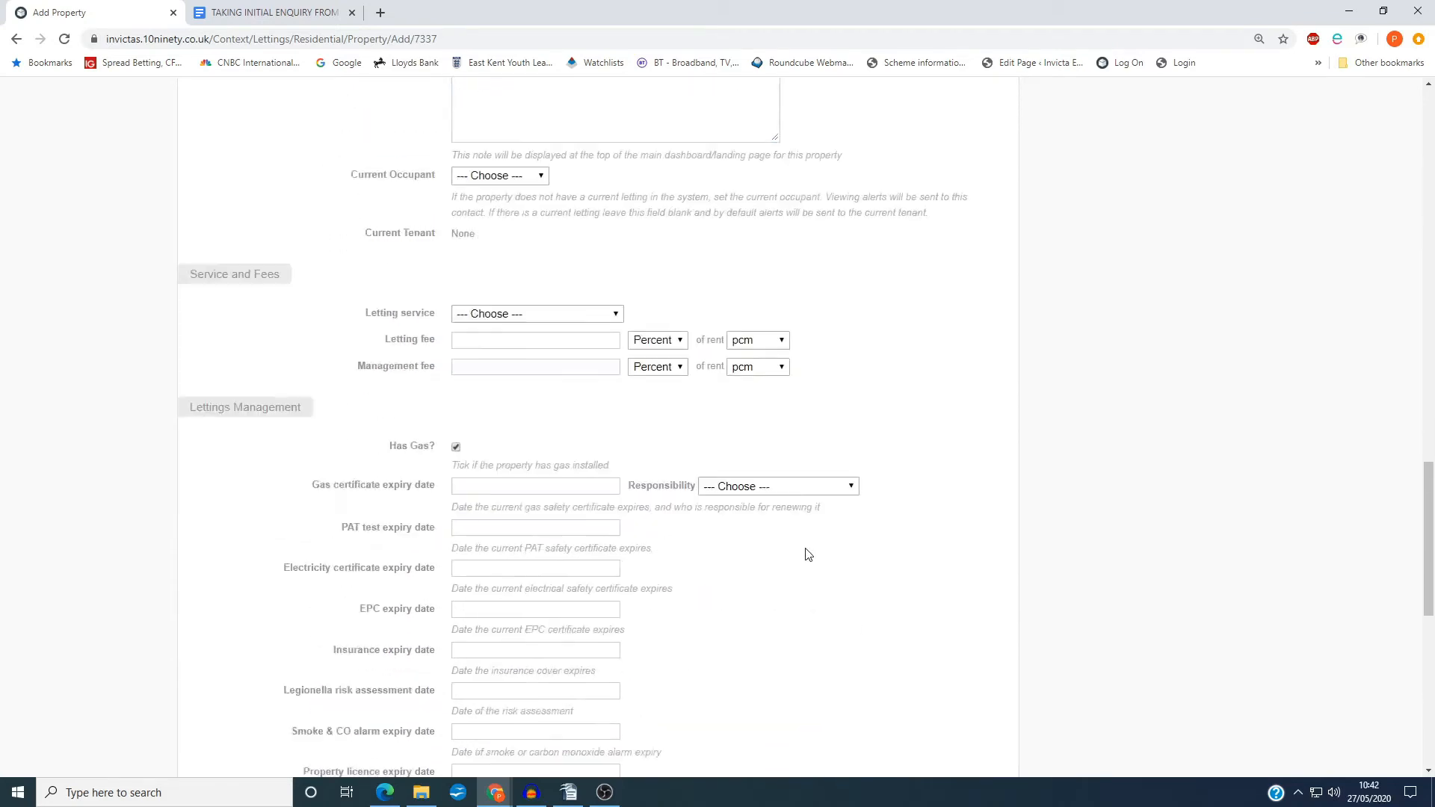
scroll(807, 553, down, 8)
click(969, 647)
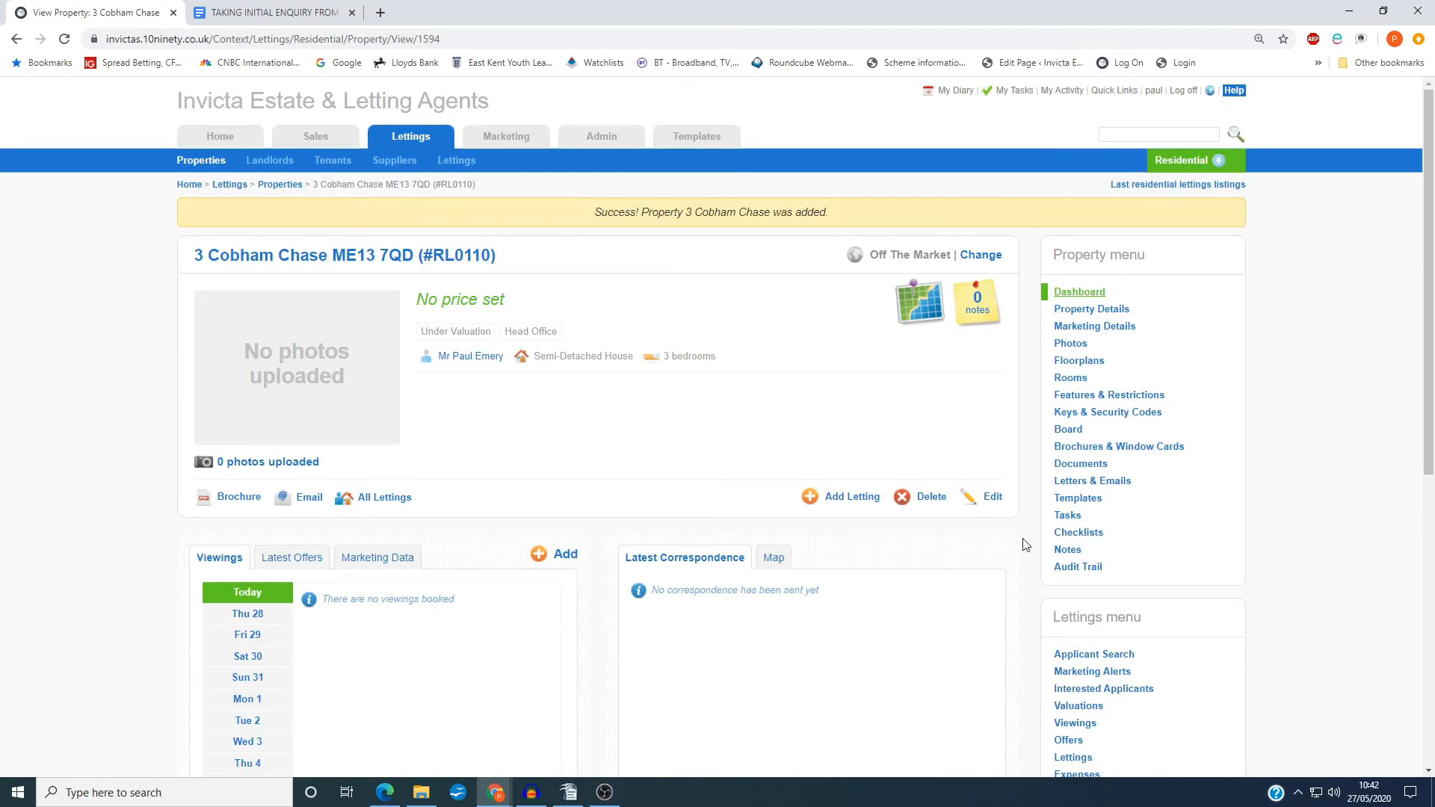
Start a new valuation for the property and set its start to 29/05/2020 at 10:30
scroll(1024, 544, down, 2)
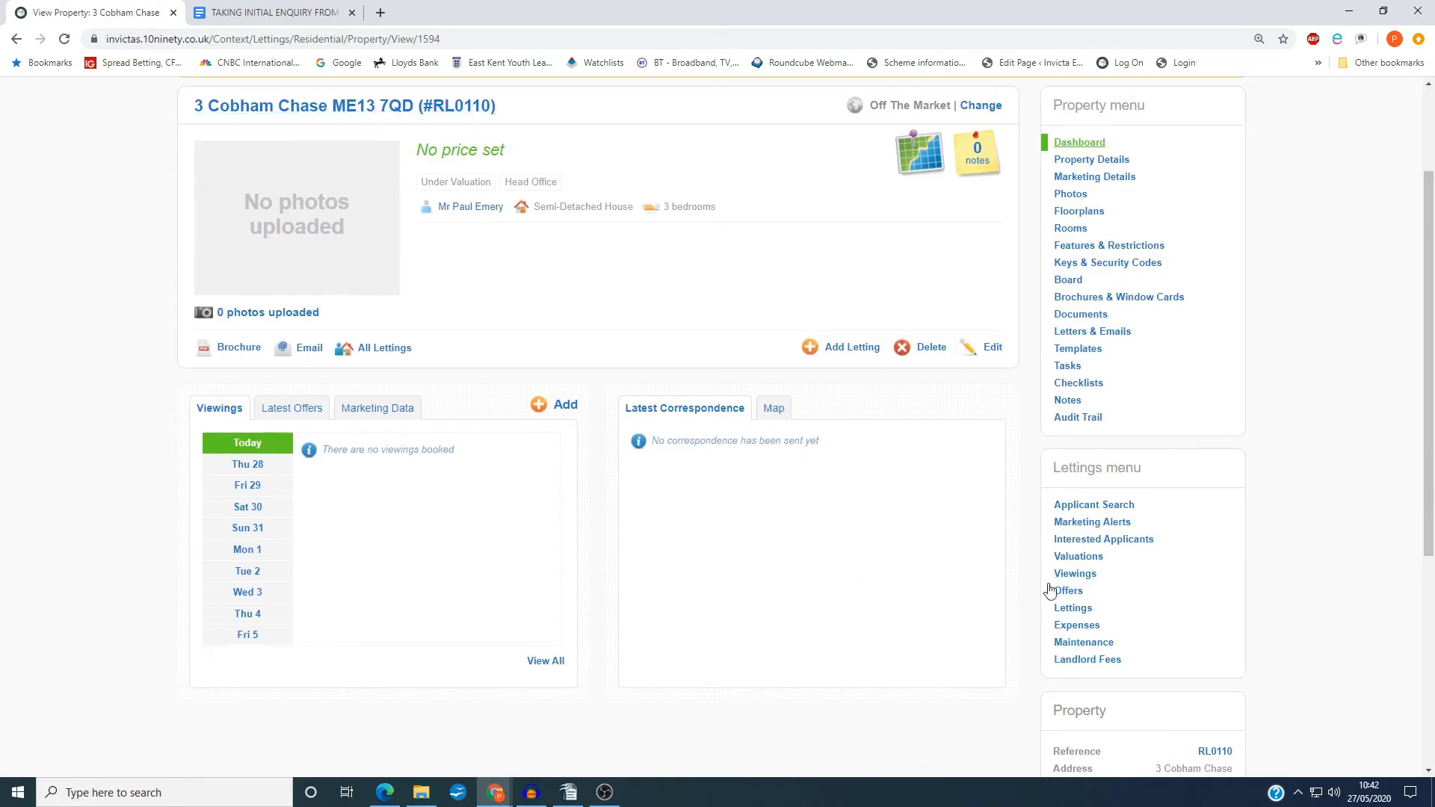
click(1085, 559)
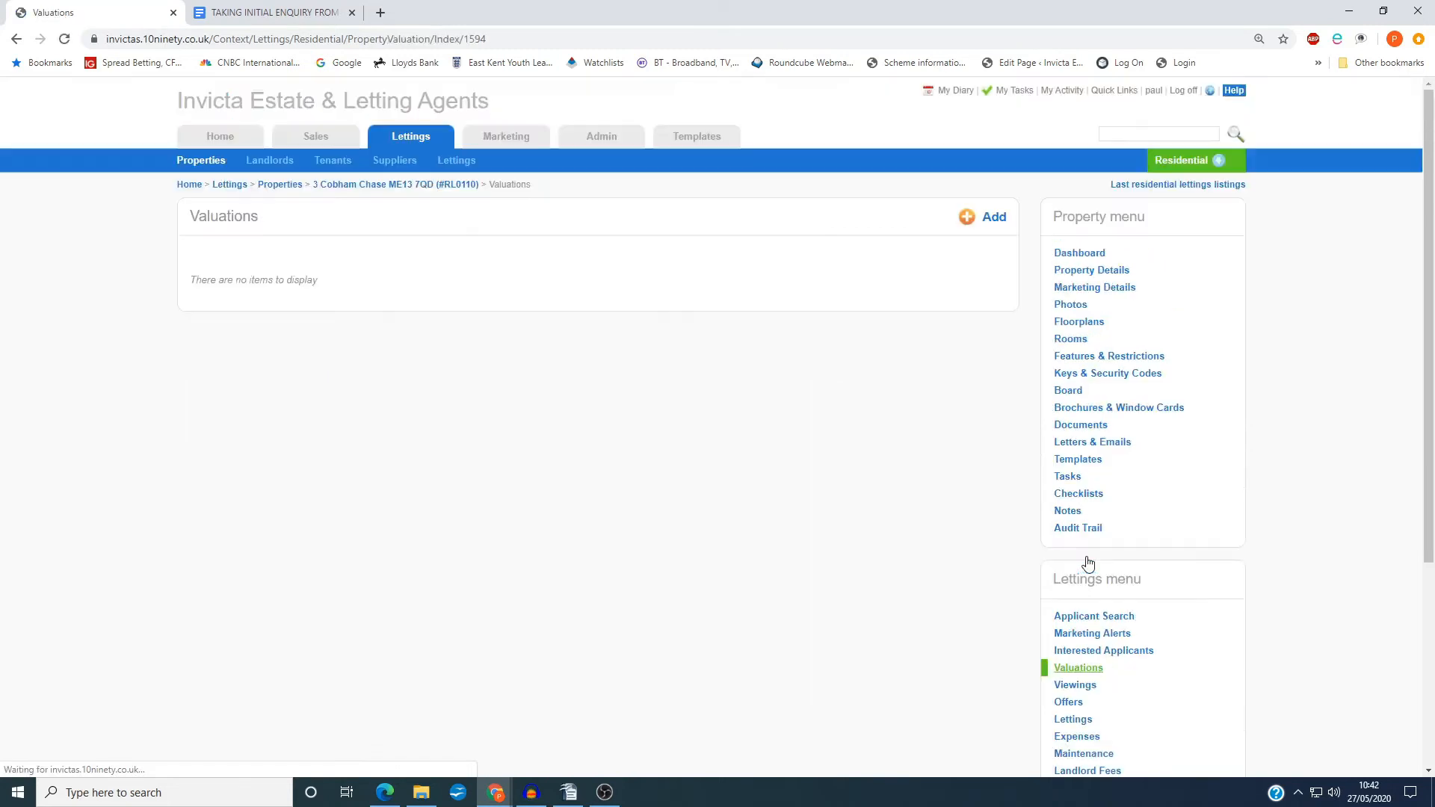
click(999, 218)
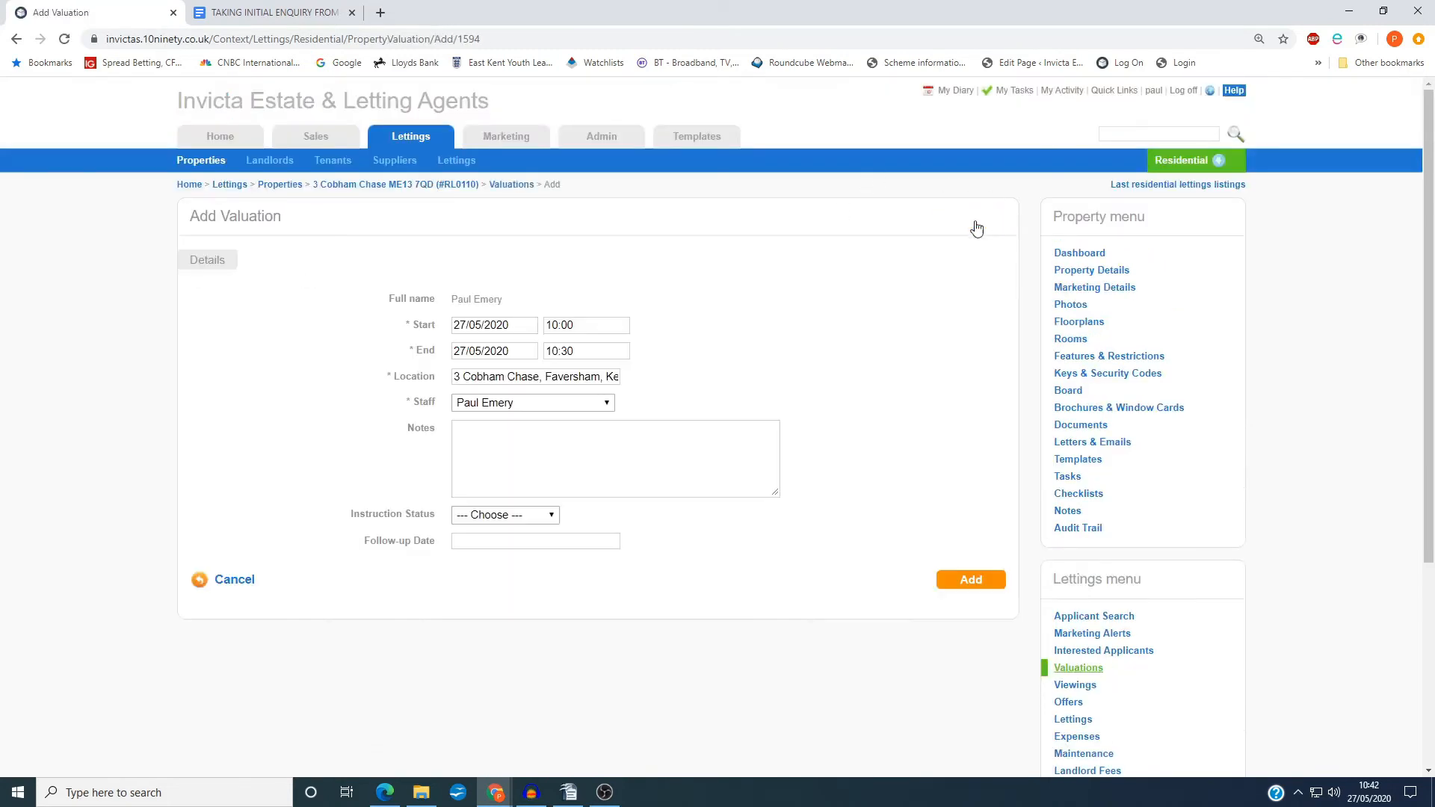
click(481, 327)
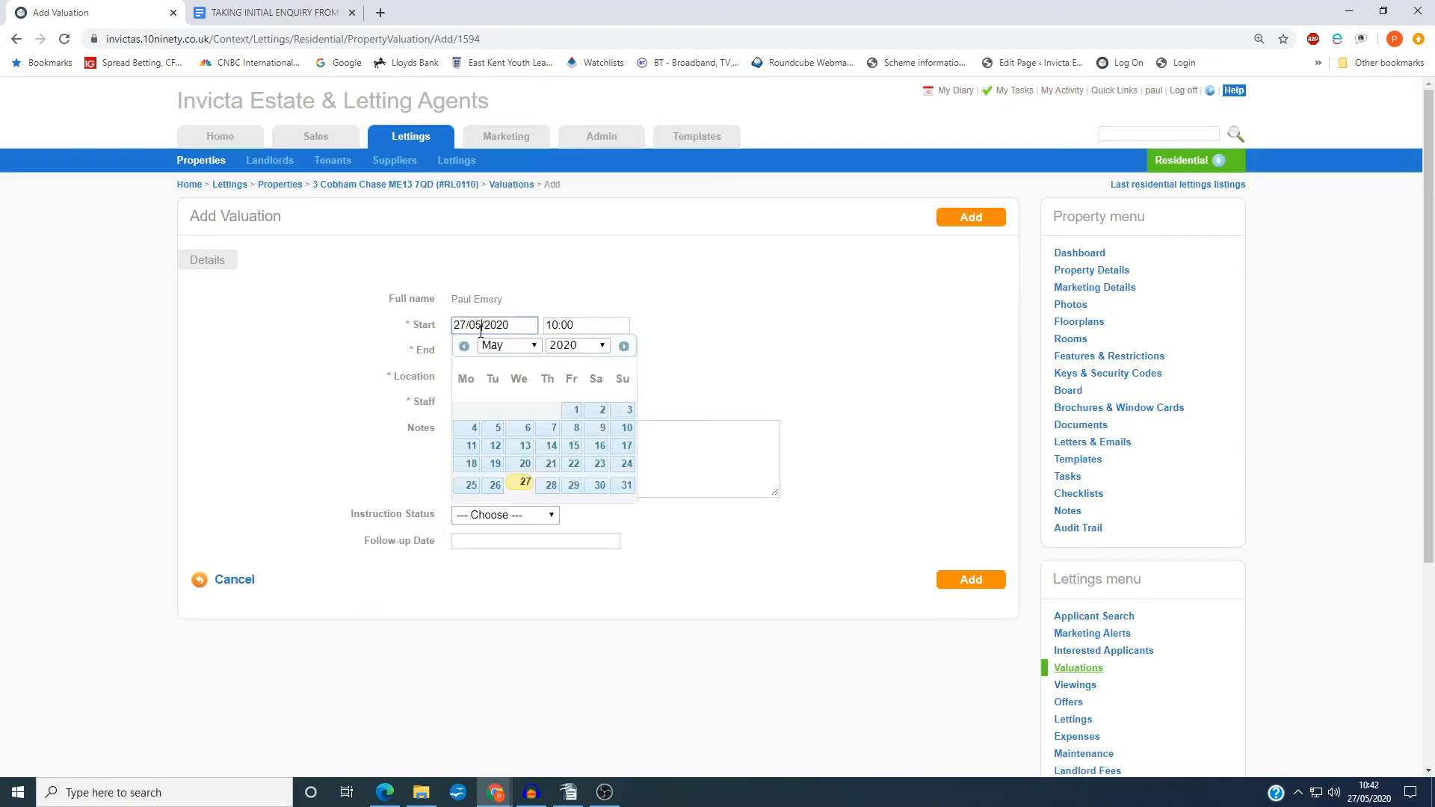
click(573, 486)
click(569, 326)
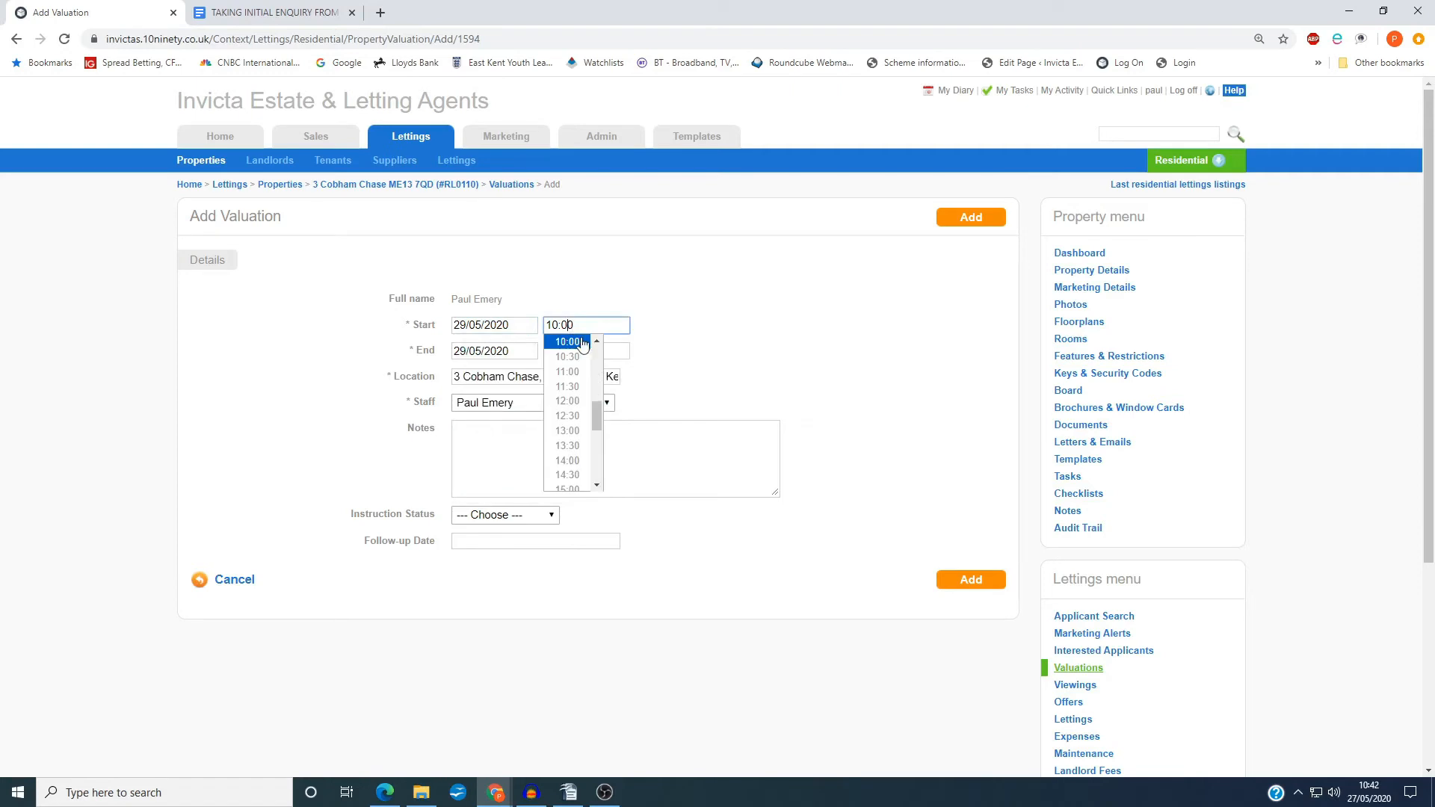
click(579, 356)
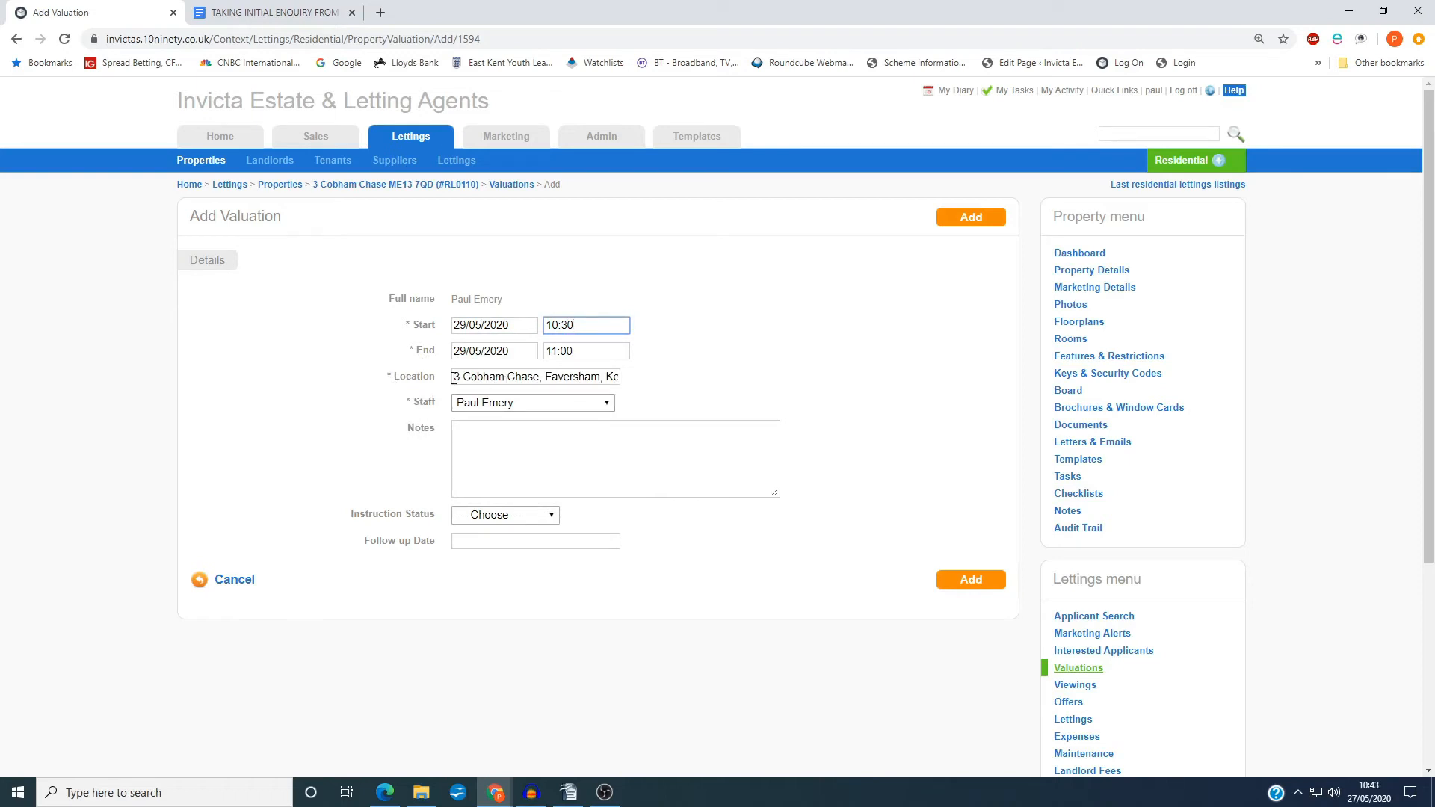
Check the valuation's location and assign the appointment to the staff member listed directly after the preselected one
drag(454, 379, 647, 387)
click(647, 387)
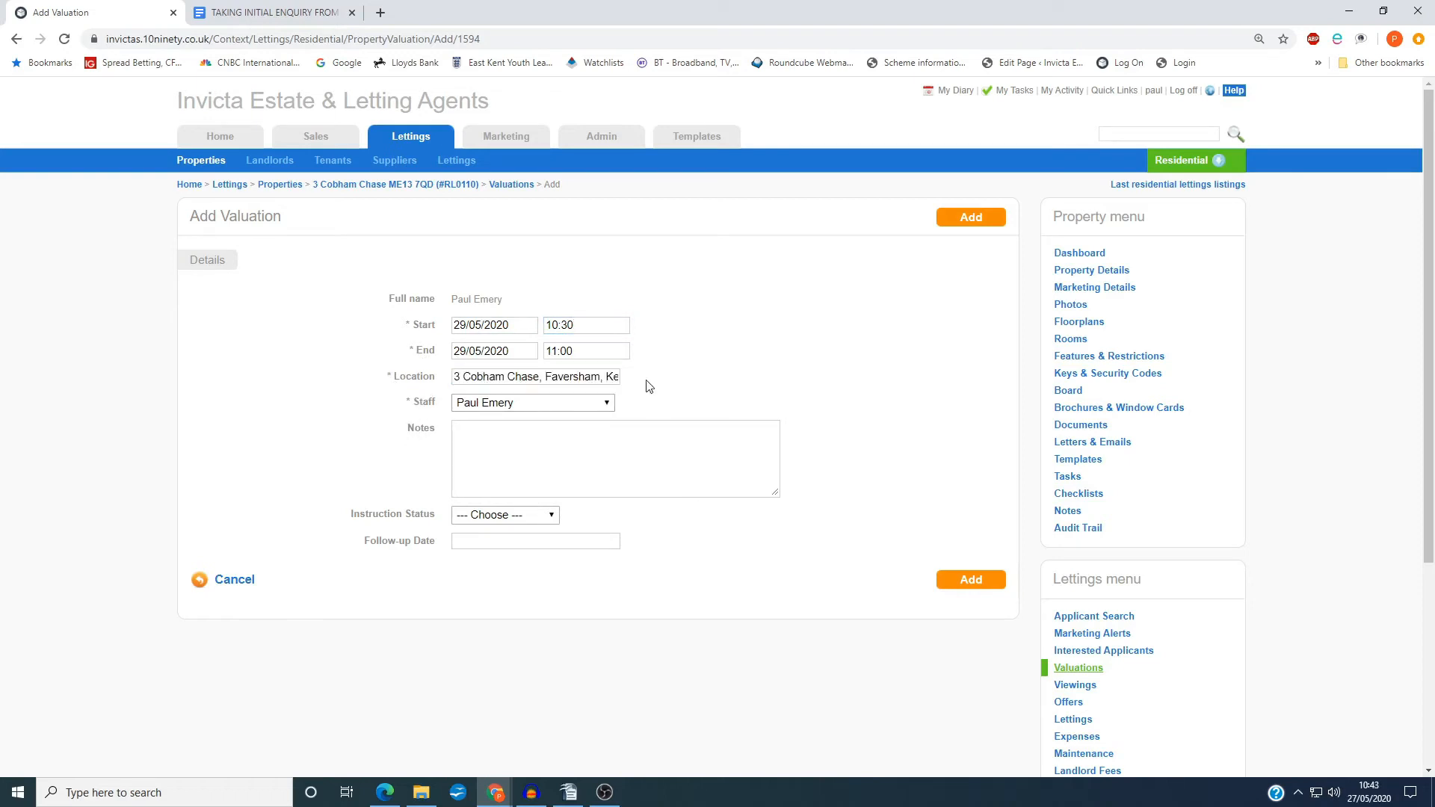
click(536, 403)
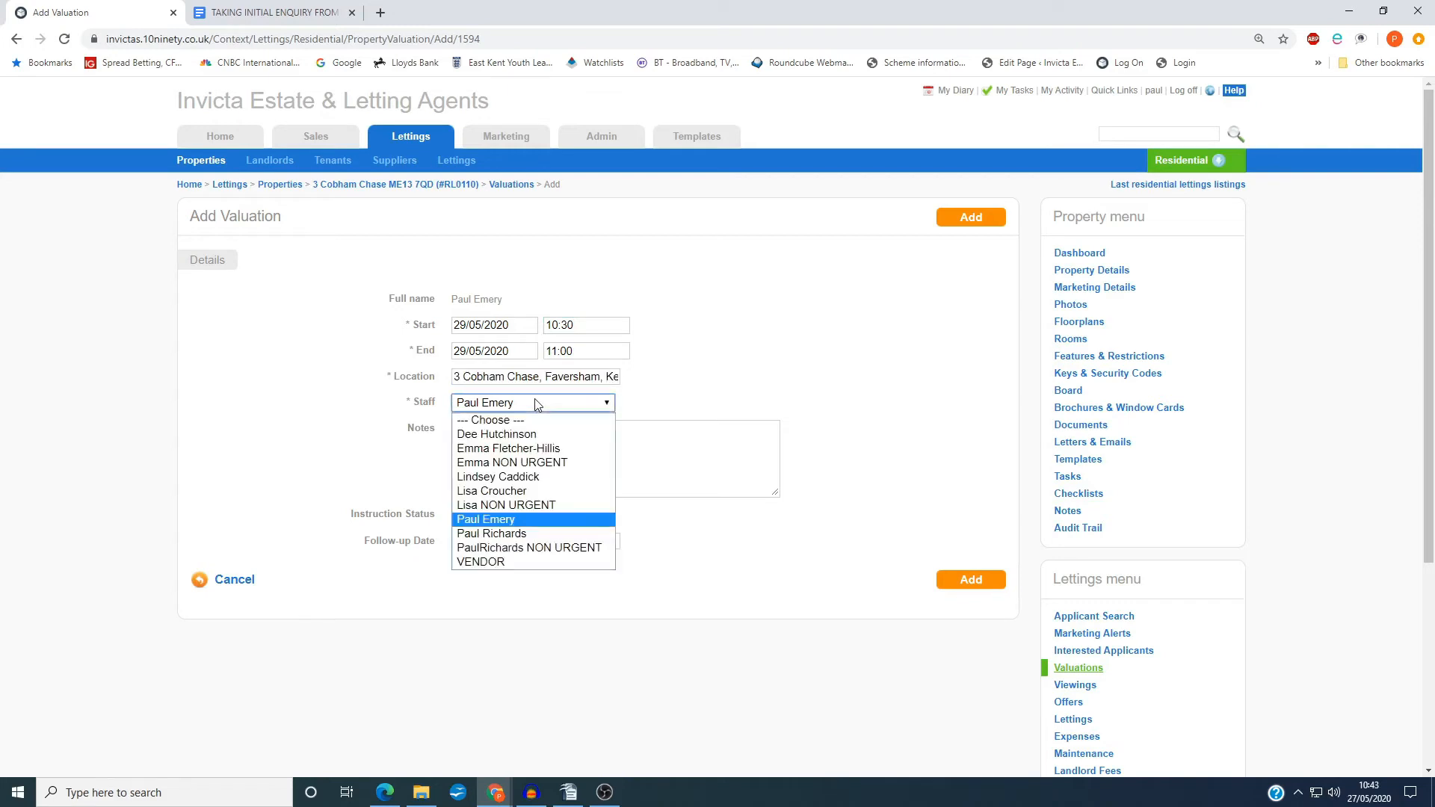
click(527, 534)
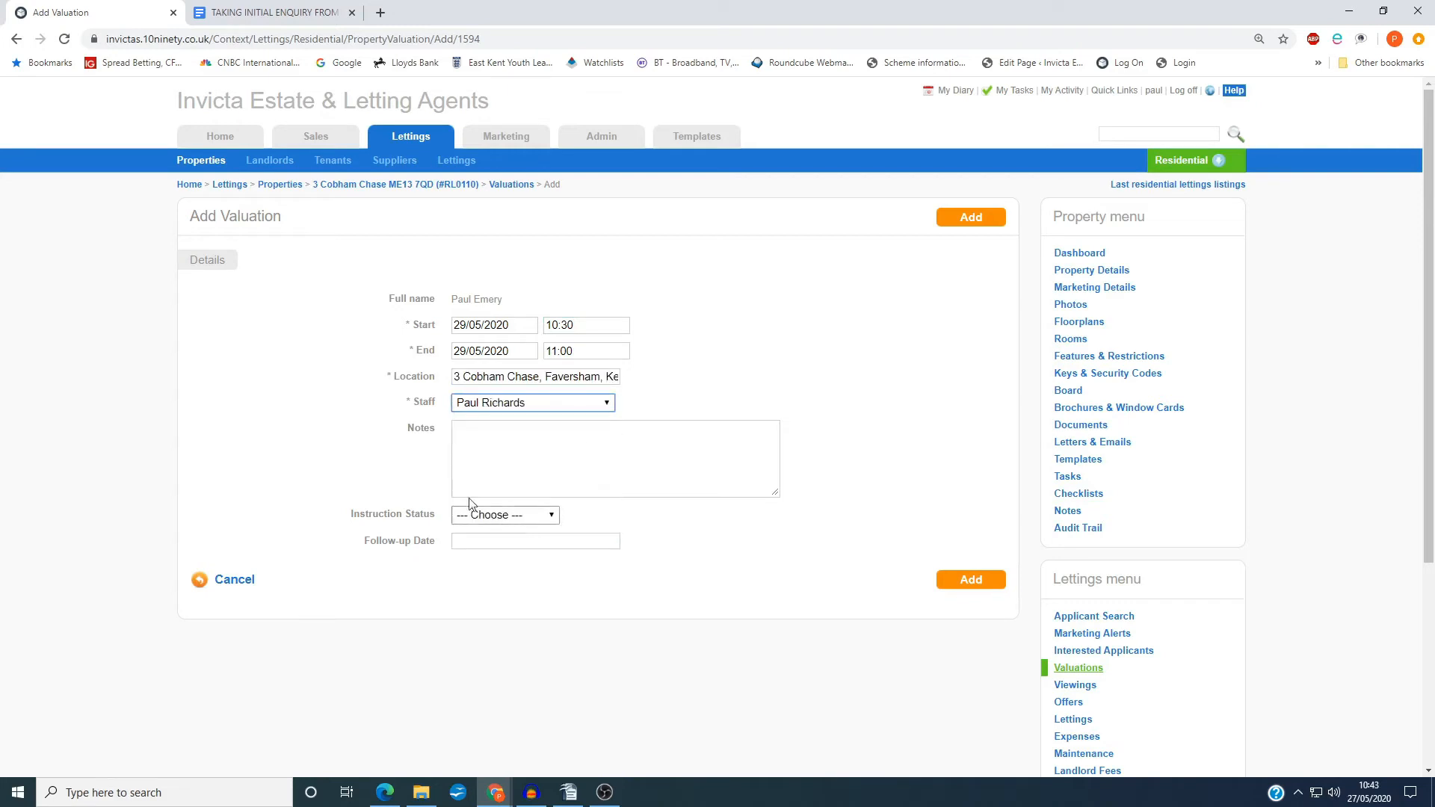
Begin the valuation notes with "27/05/20 PE booked in valuation with LL-for 29th May at 10.30."
click(496, 449)
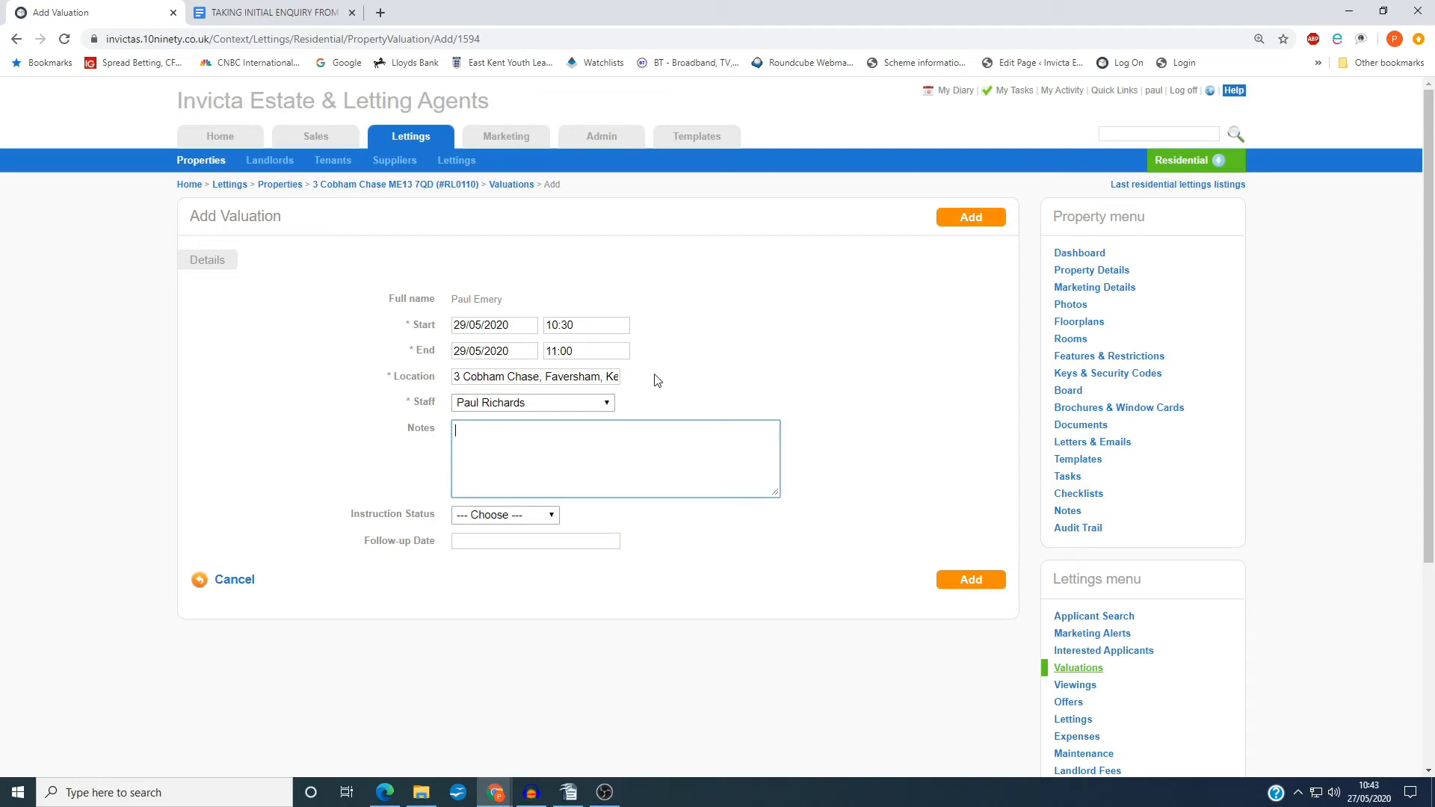
text(27/05/20 PE booked in valuation with LL)
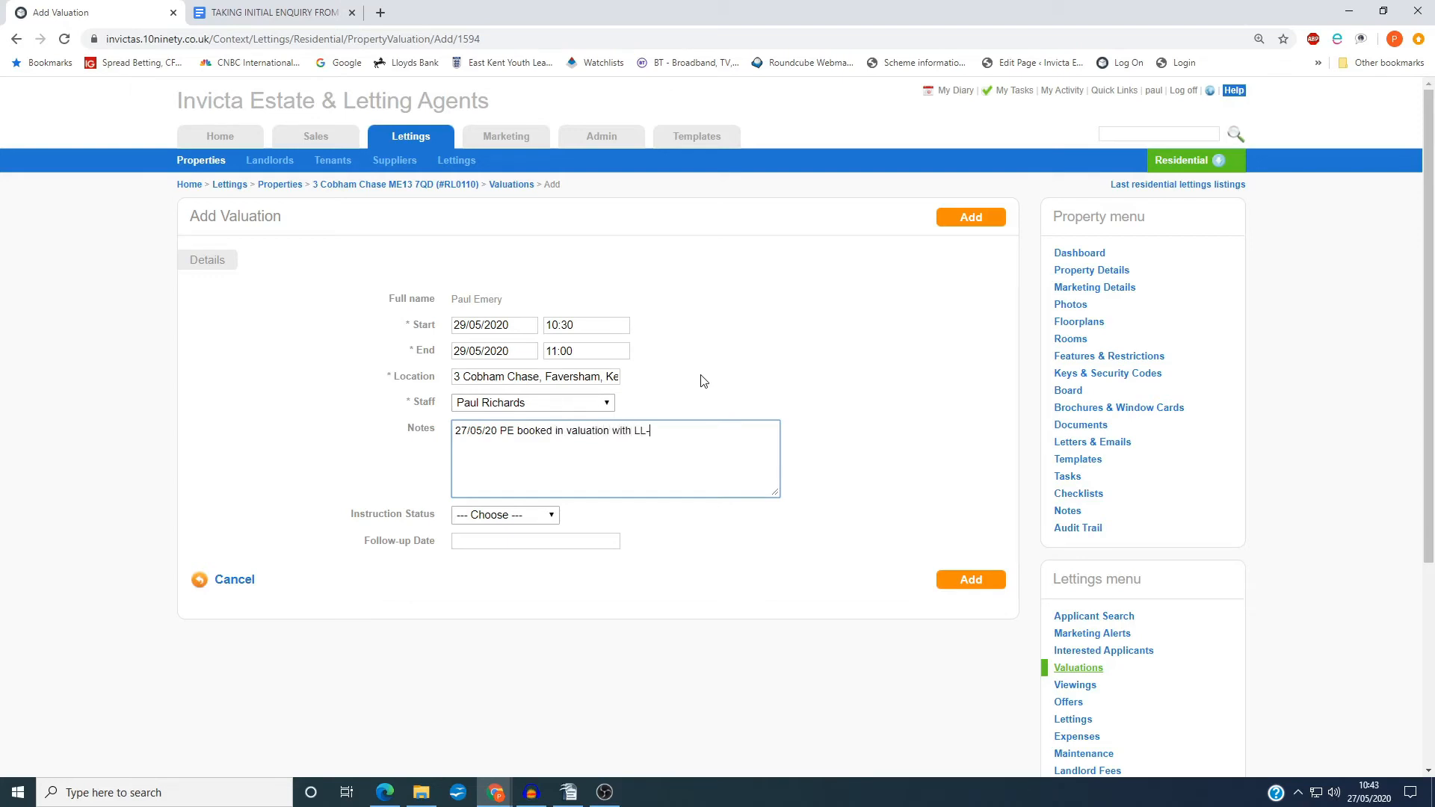
text(-for 29th May at 10.30)
Add to the notes "LL has been left this property by his late mum and wants to rent it out for the first time."
text(LL has been lef)
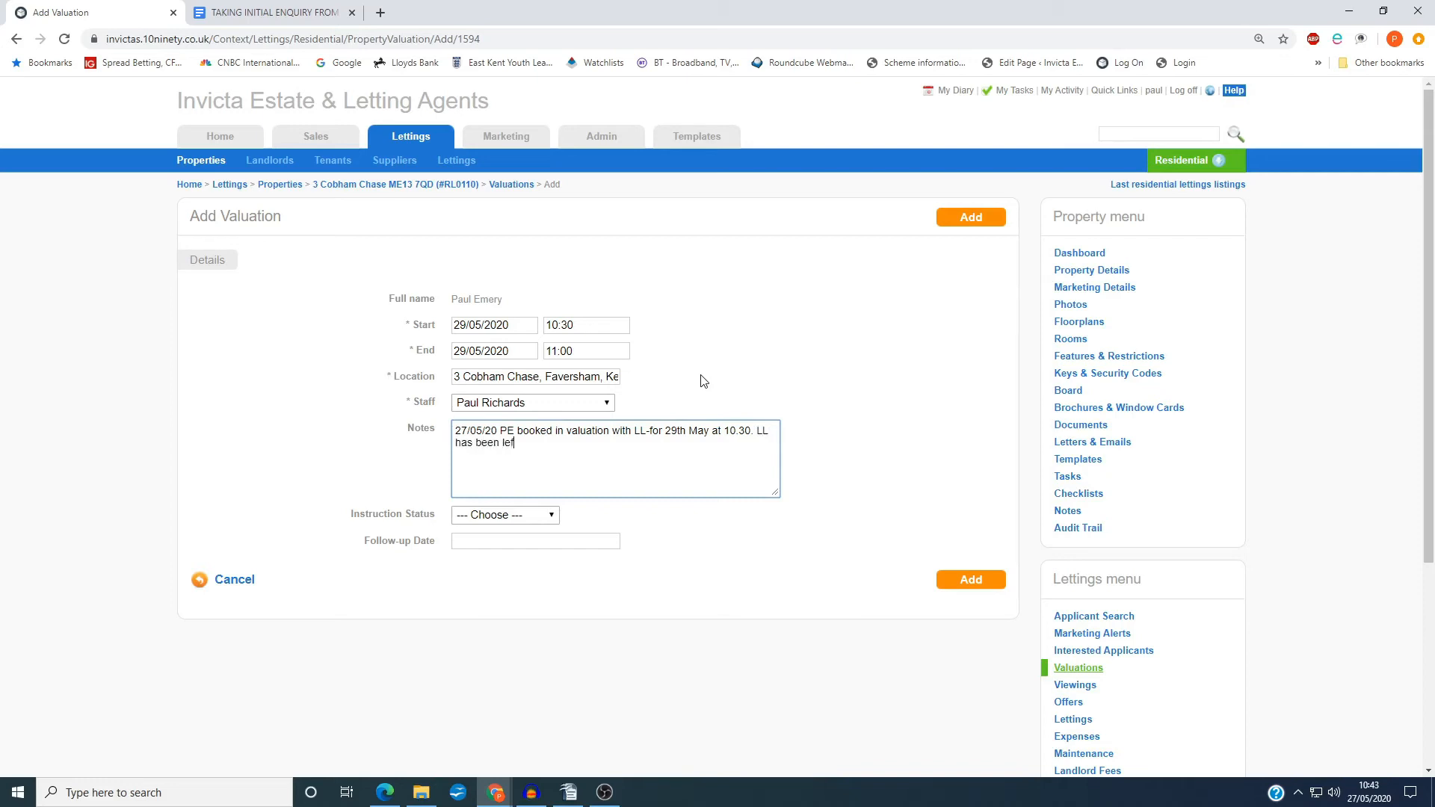
text(t this property by his late mum and wants to )
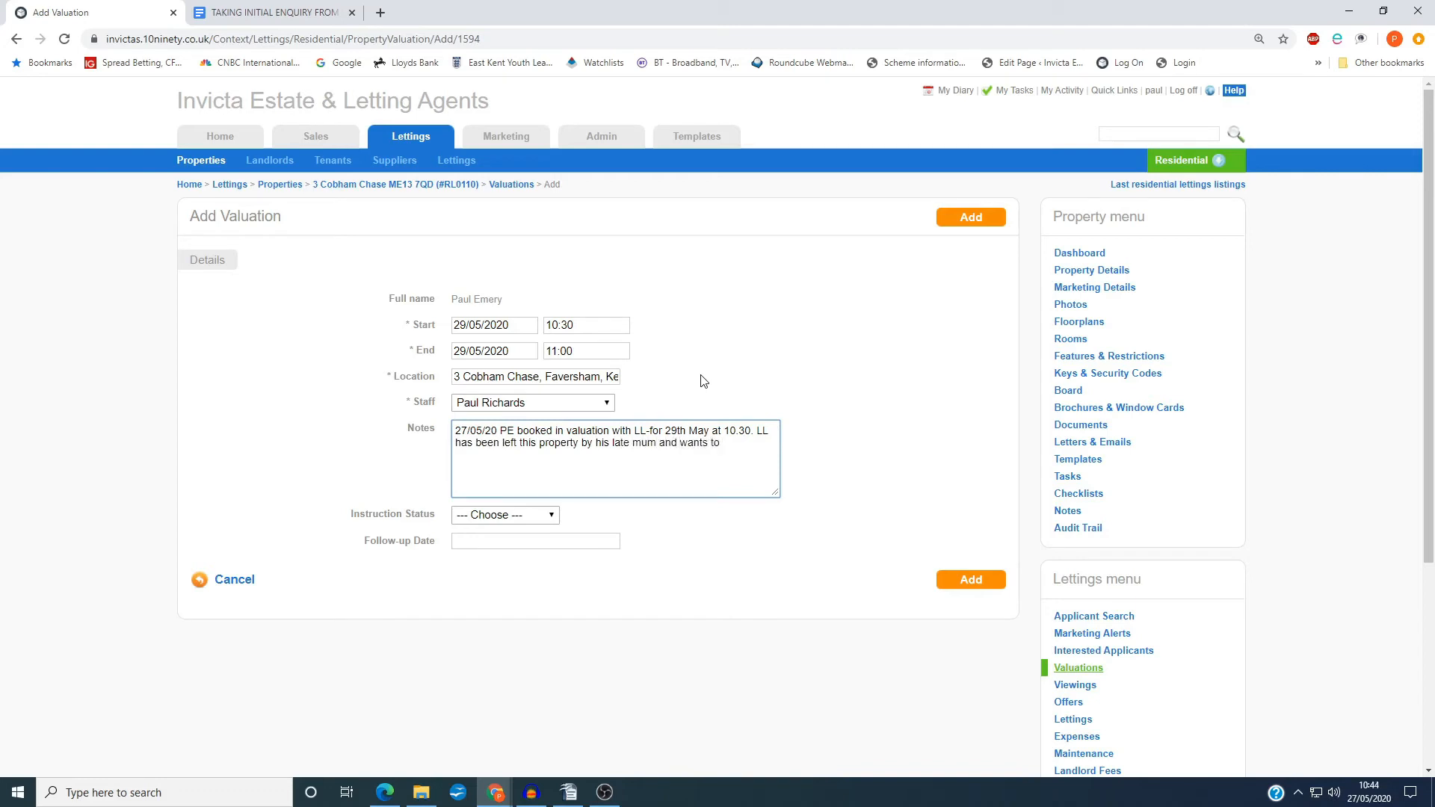
text(rent it out for the first time. Looking for )
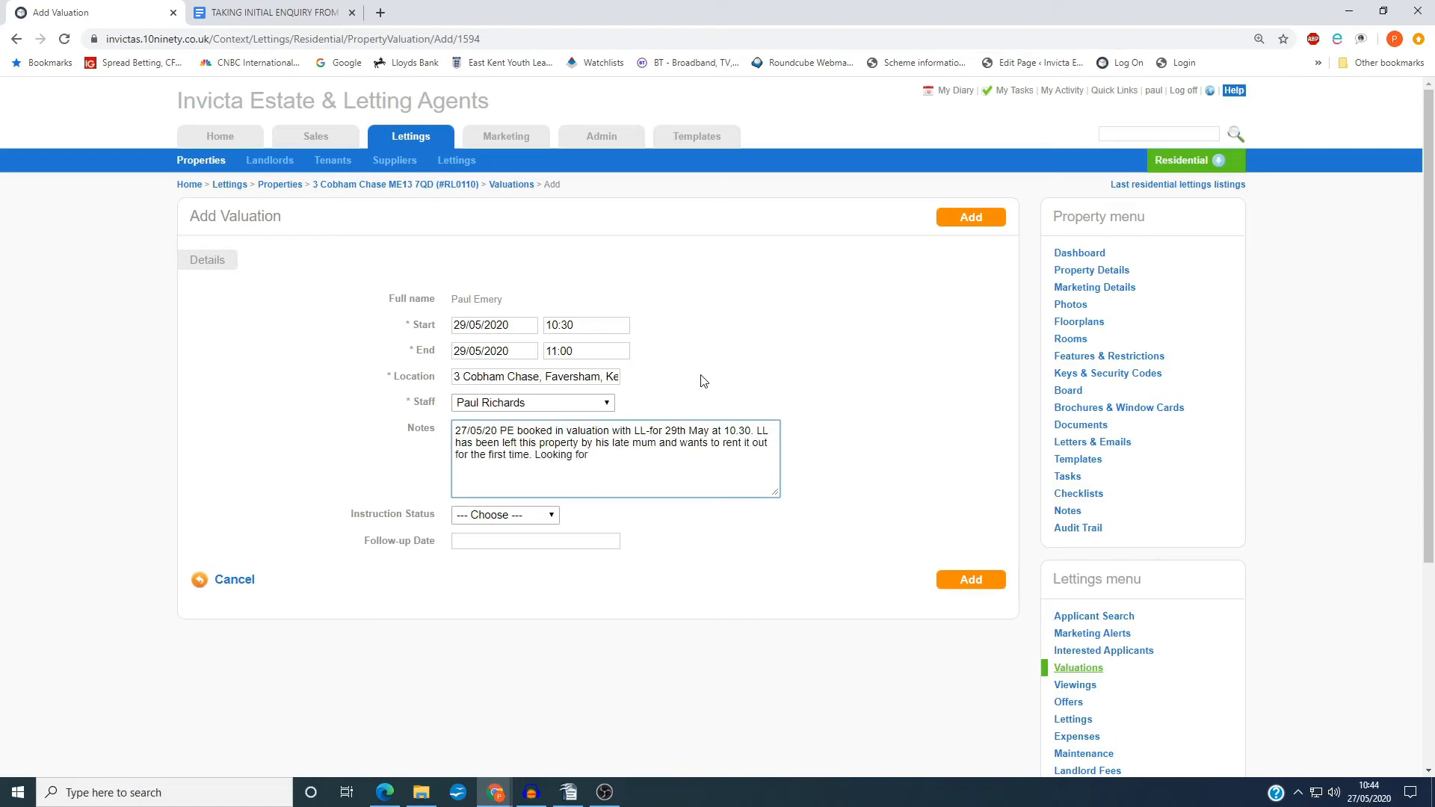
text(platinum as has never let befre and)
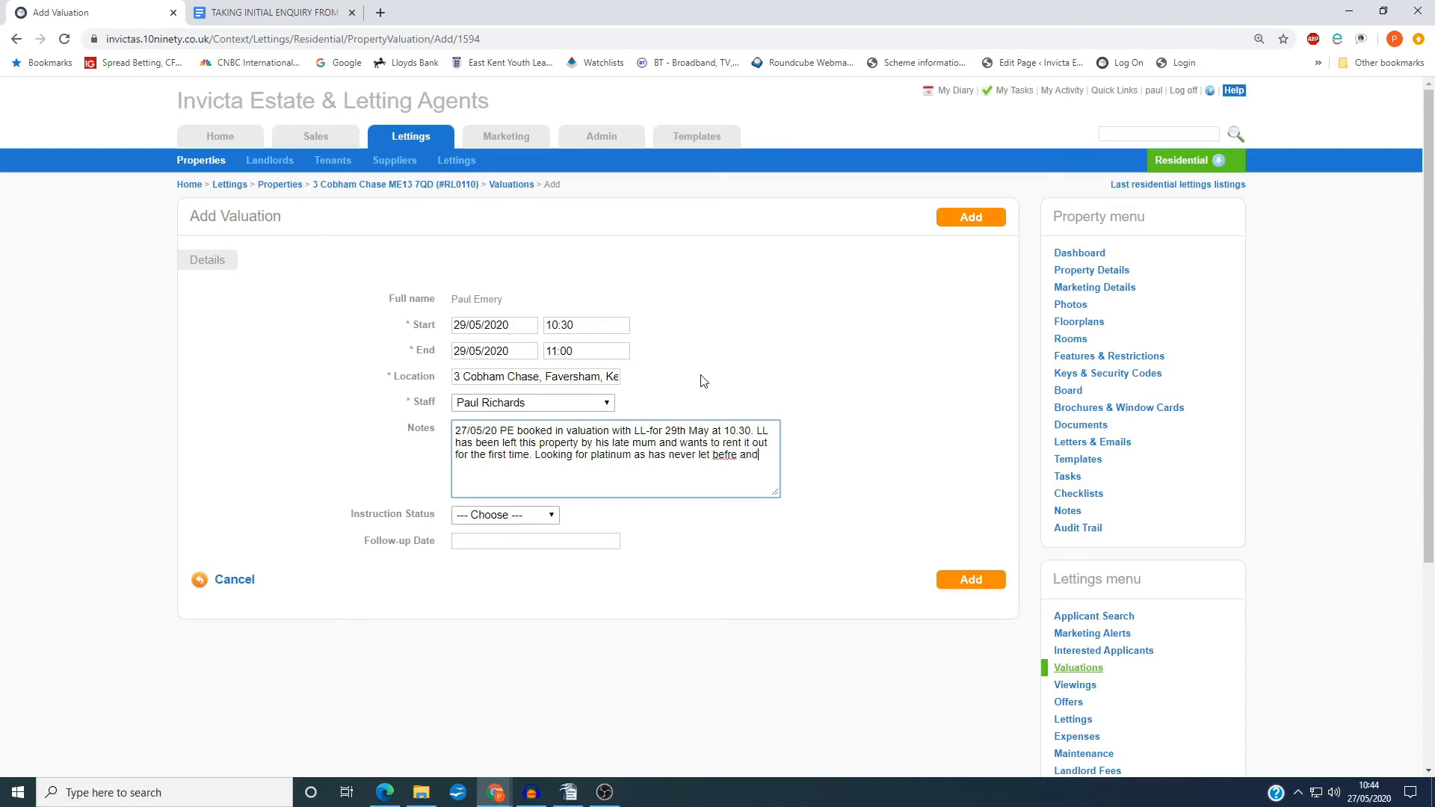
Complete the notes with "Looking for platinum as has never let before and wants the rent guarantee."
key(BackSpace)
key(BackSpace)
key(BackSpace)
key(BackSpace)
text(ore and want)
text(s the rent gu)
text(arantee.)
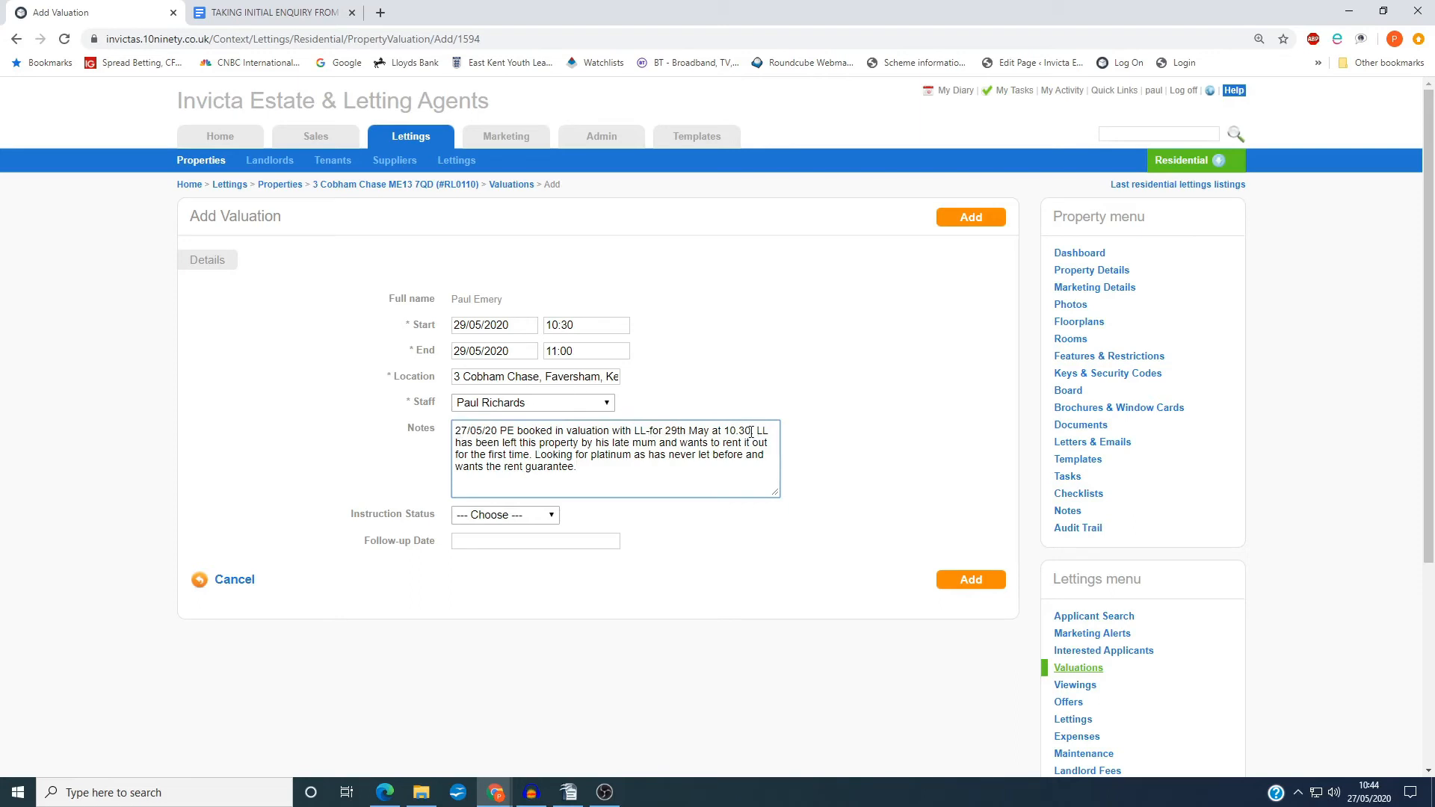
Review the valuation notes, covering the appointment time, the landlord's background and the full text
drag(751, 431, 649, 431)
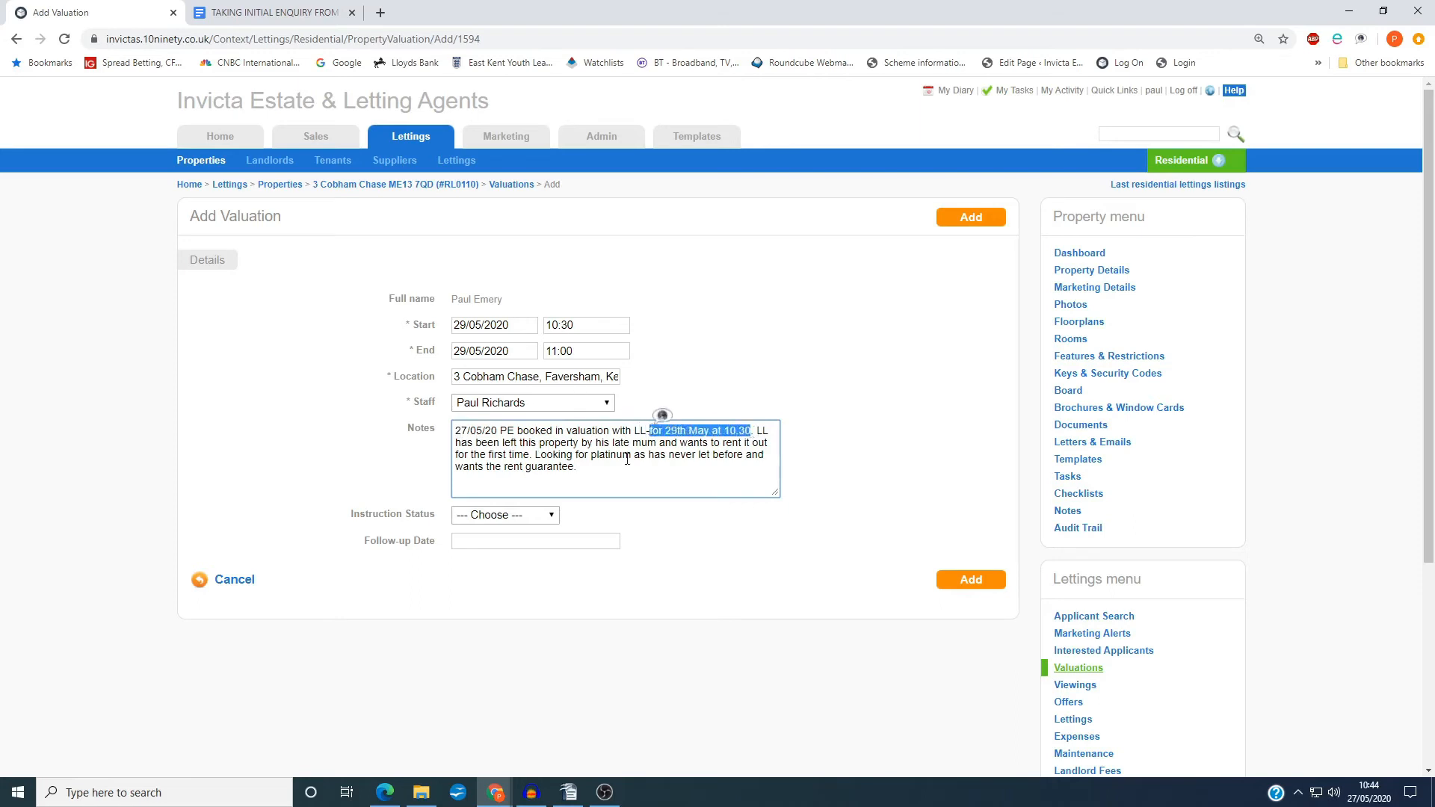
click(524, 446)
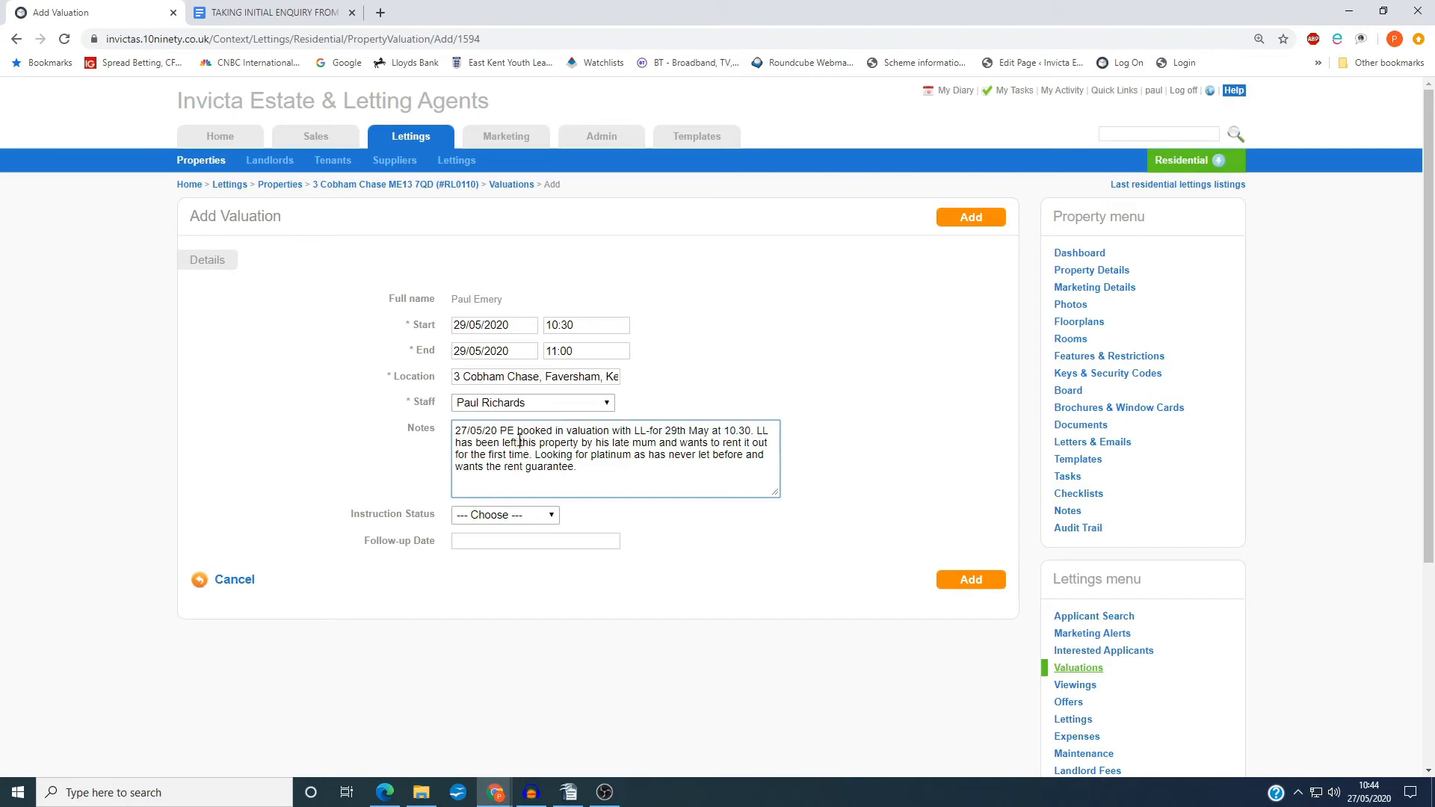
drag(520, 442, 771, 445)
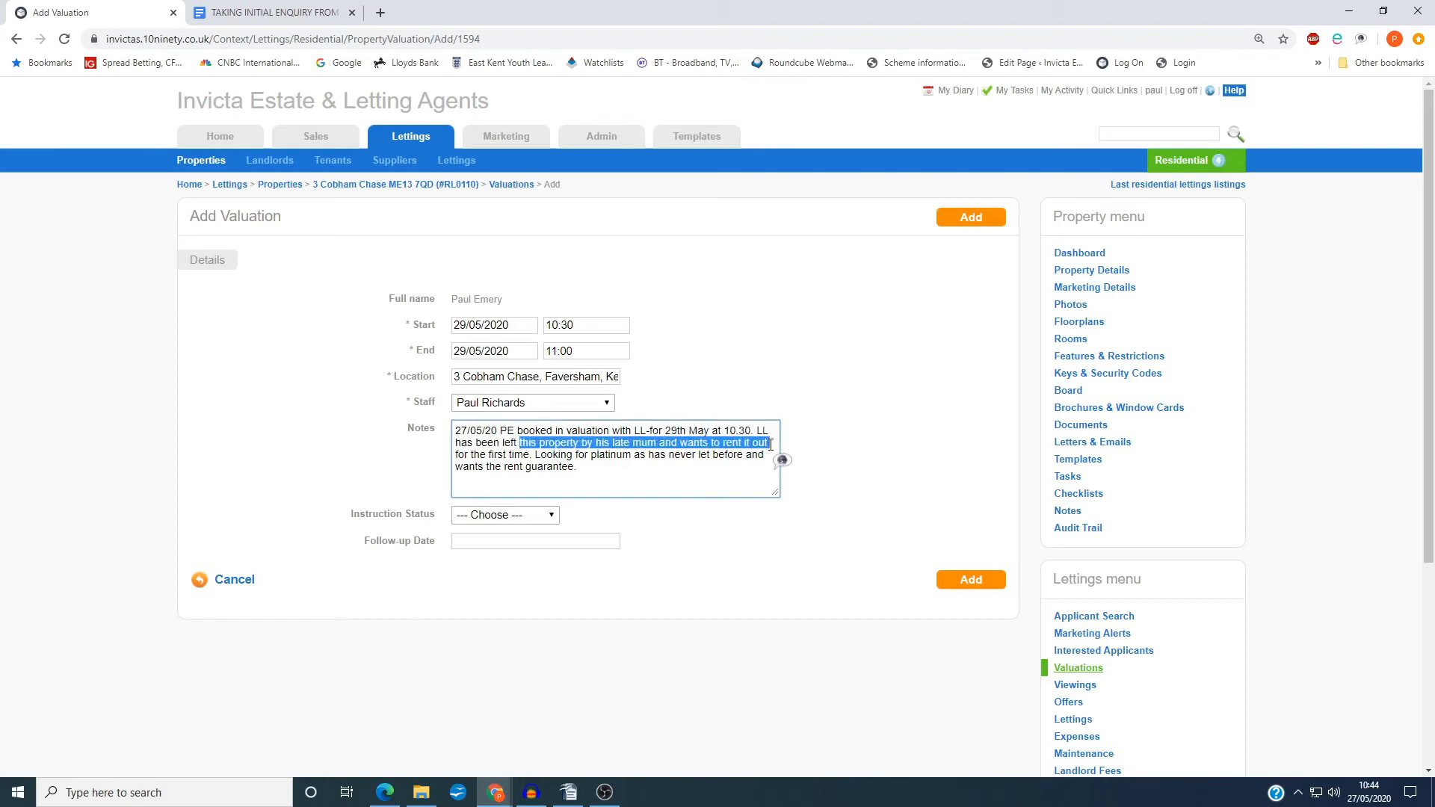
click(765, 453)
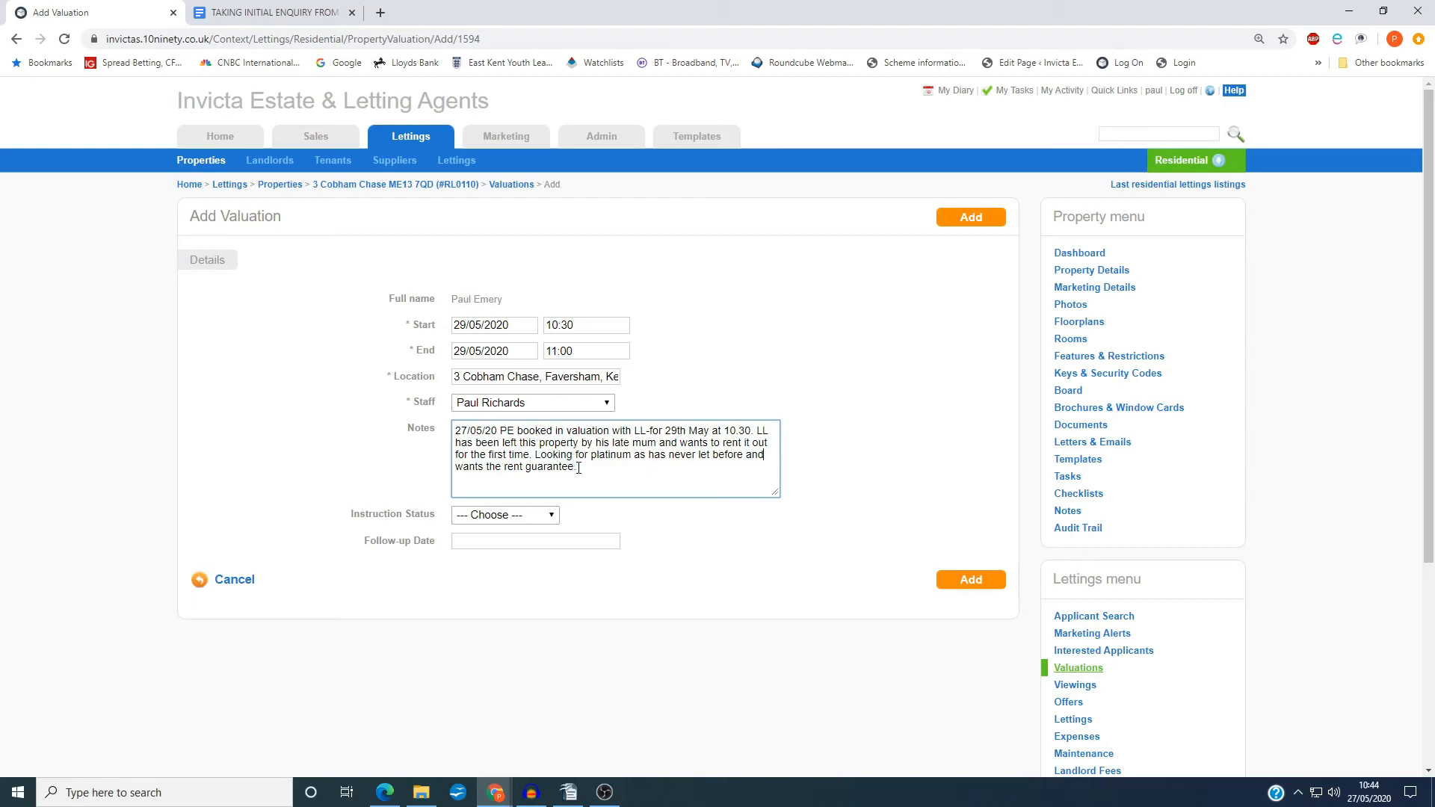
drag(579, 468, 456, 428)
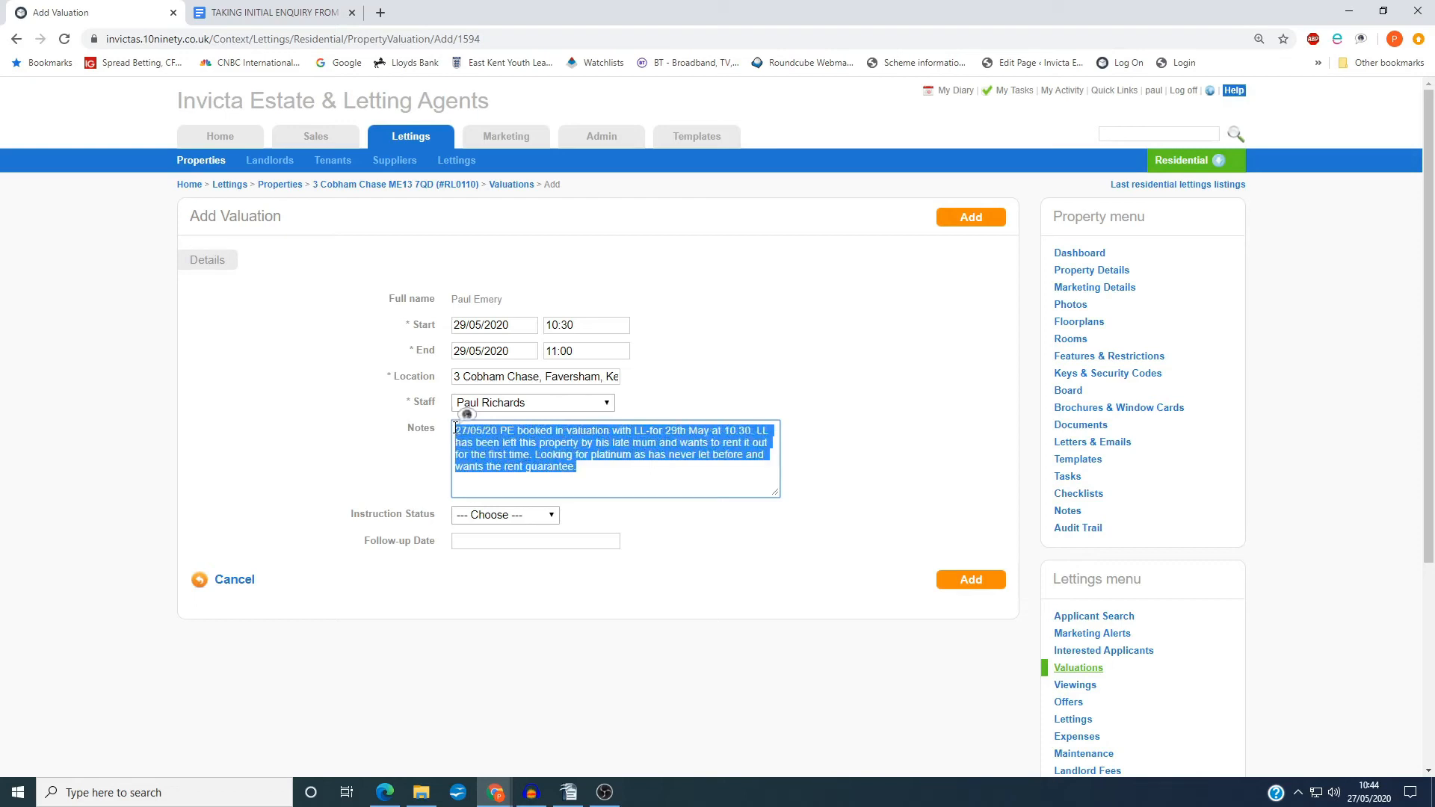
Insert the line "Prepare for valuation" above the existing valuation notes
click(456, 430)
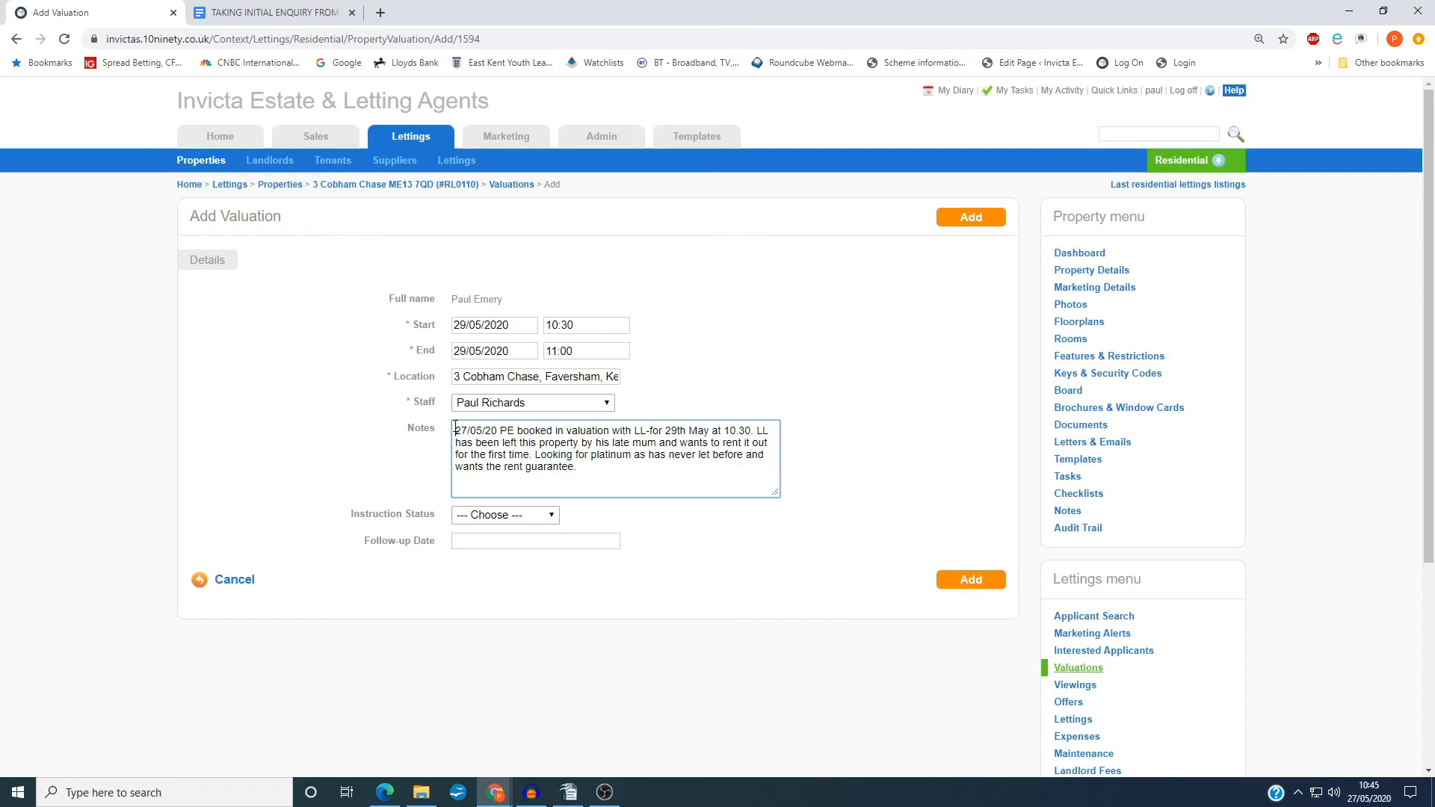
key(Return)
key(Up)
text(Prepare for )
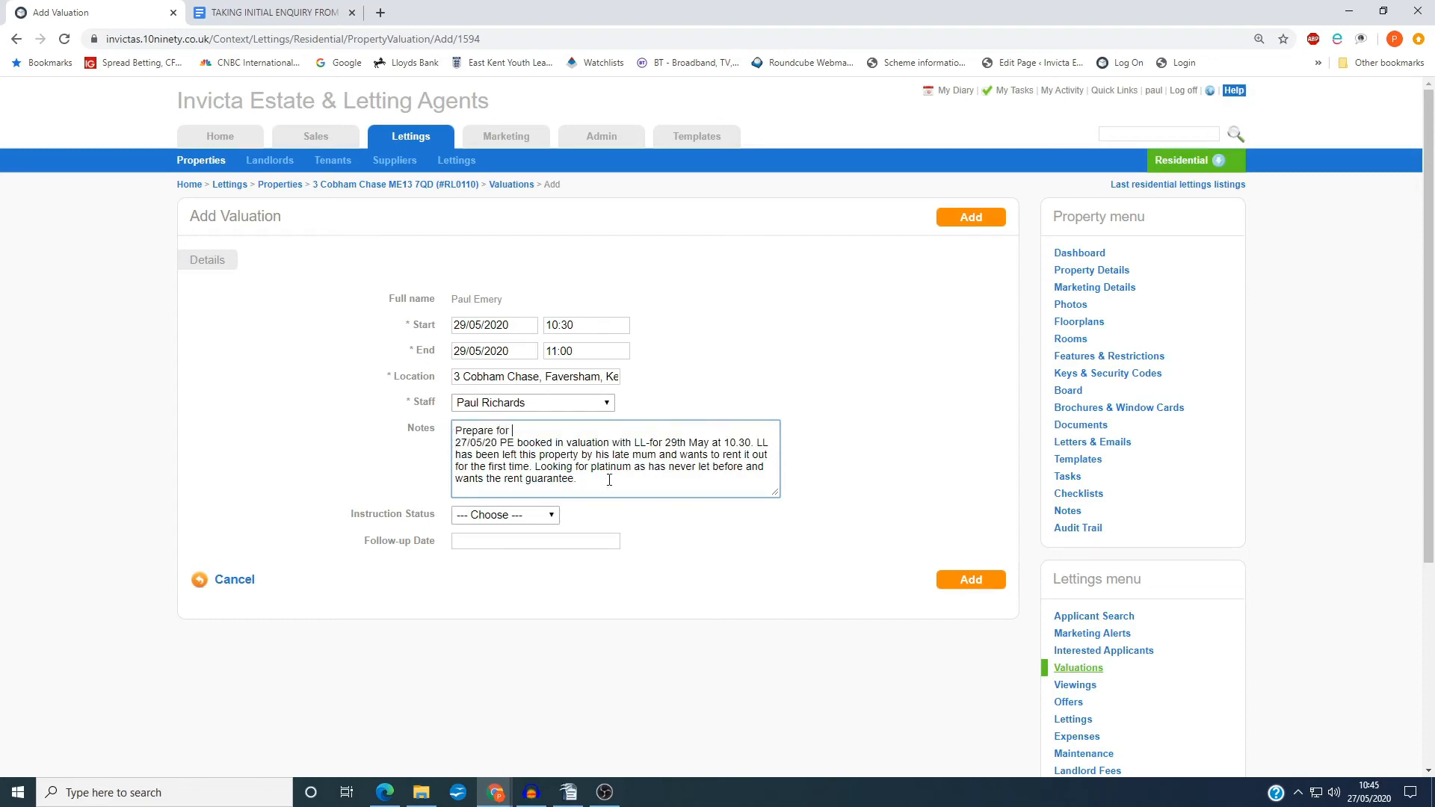
text(caluation)
Set the valuation's instruction status to Awaiting Decision and review the "Prepare for valuation" line in the notes
click(490, 515)
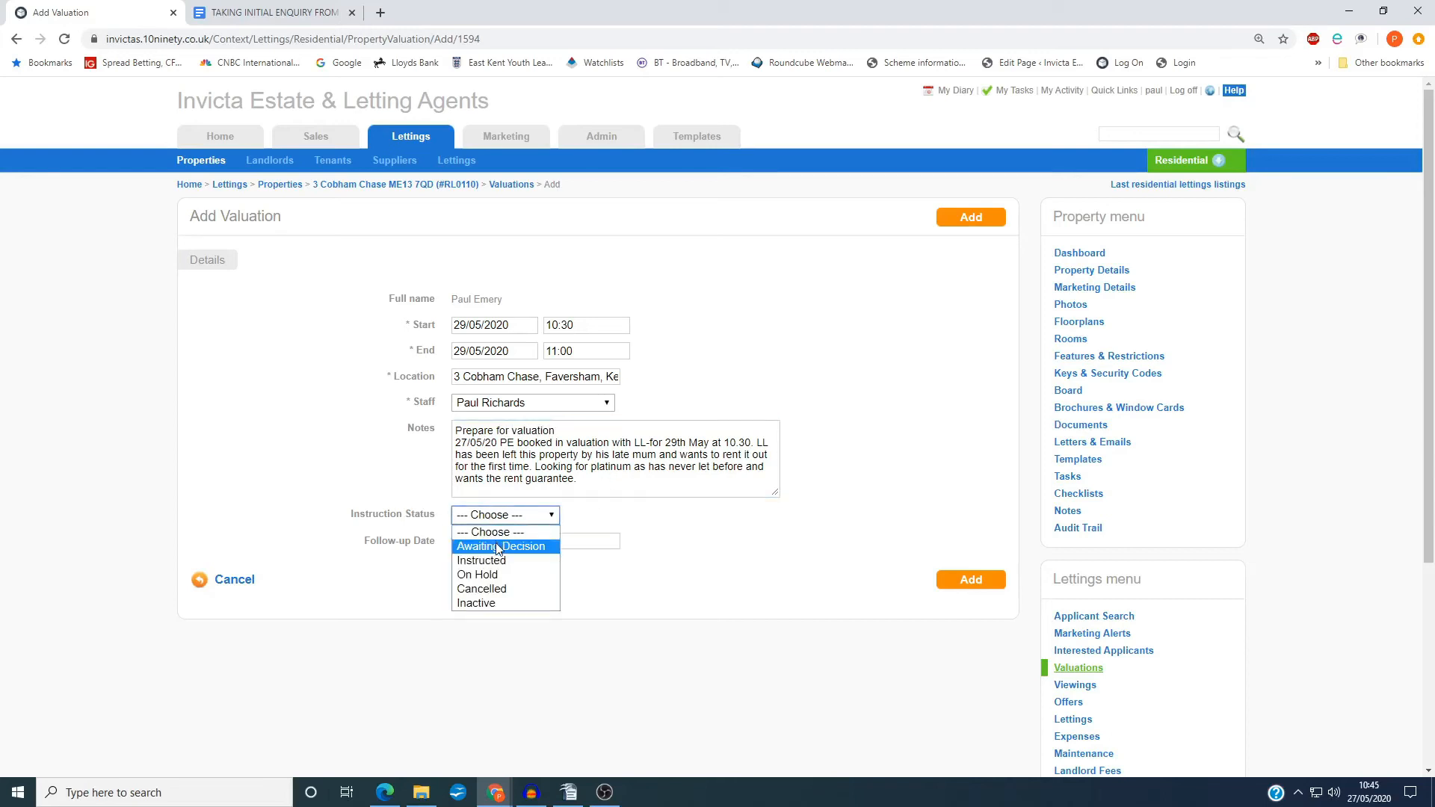
click(498, 548)
click(497, 544)
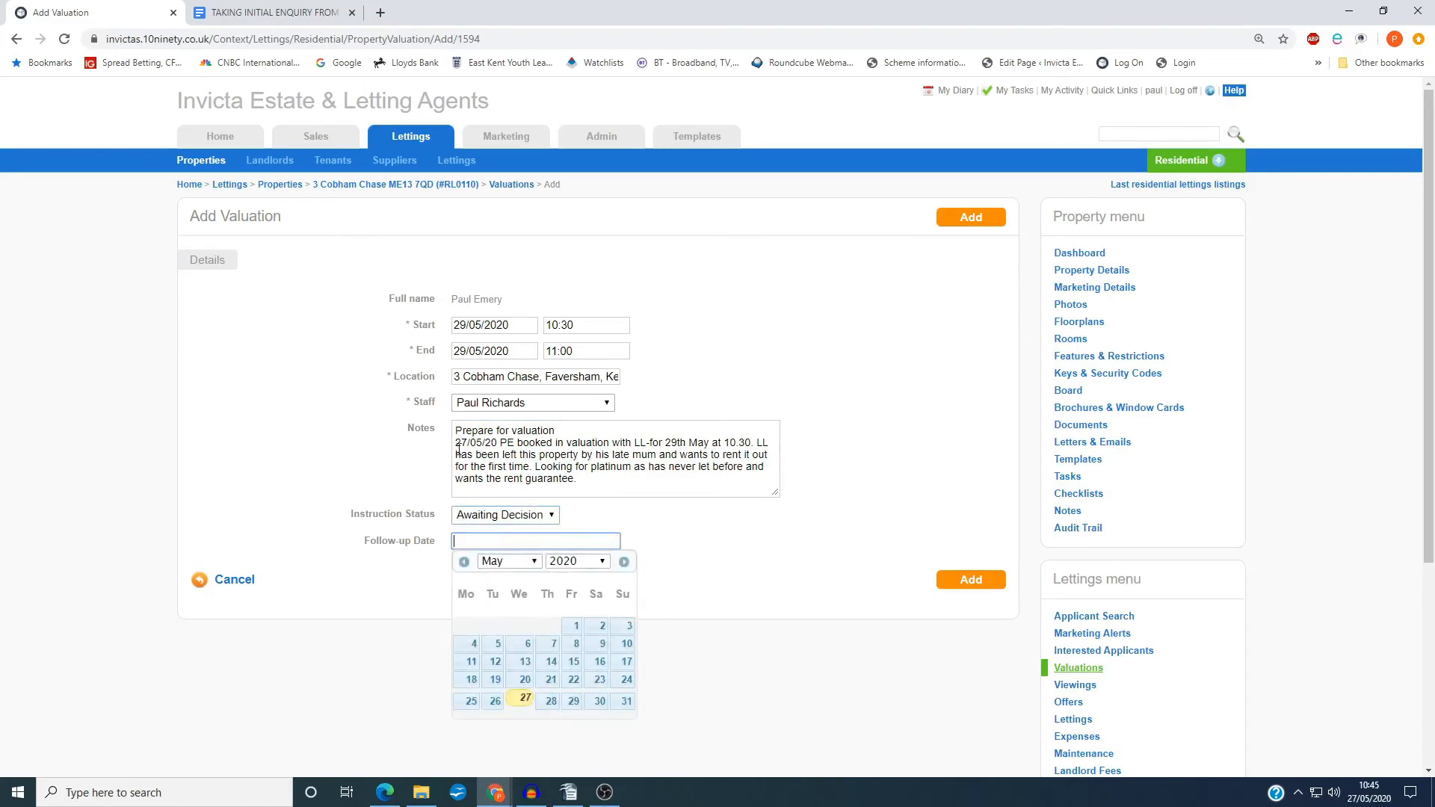
drag(456, 431, 572, 434)
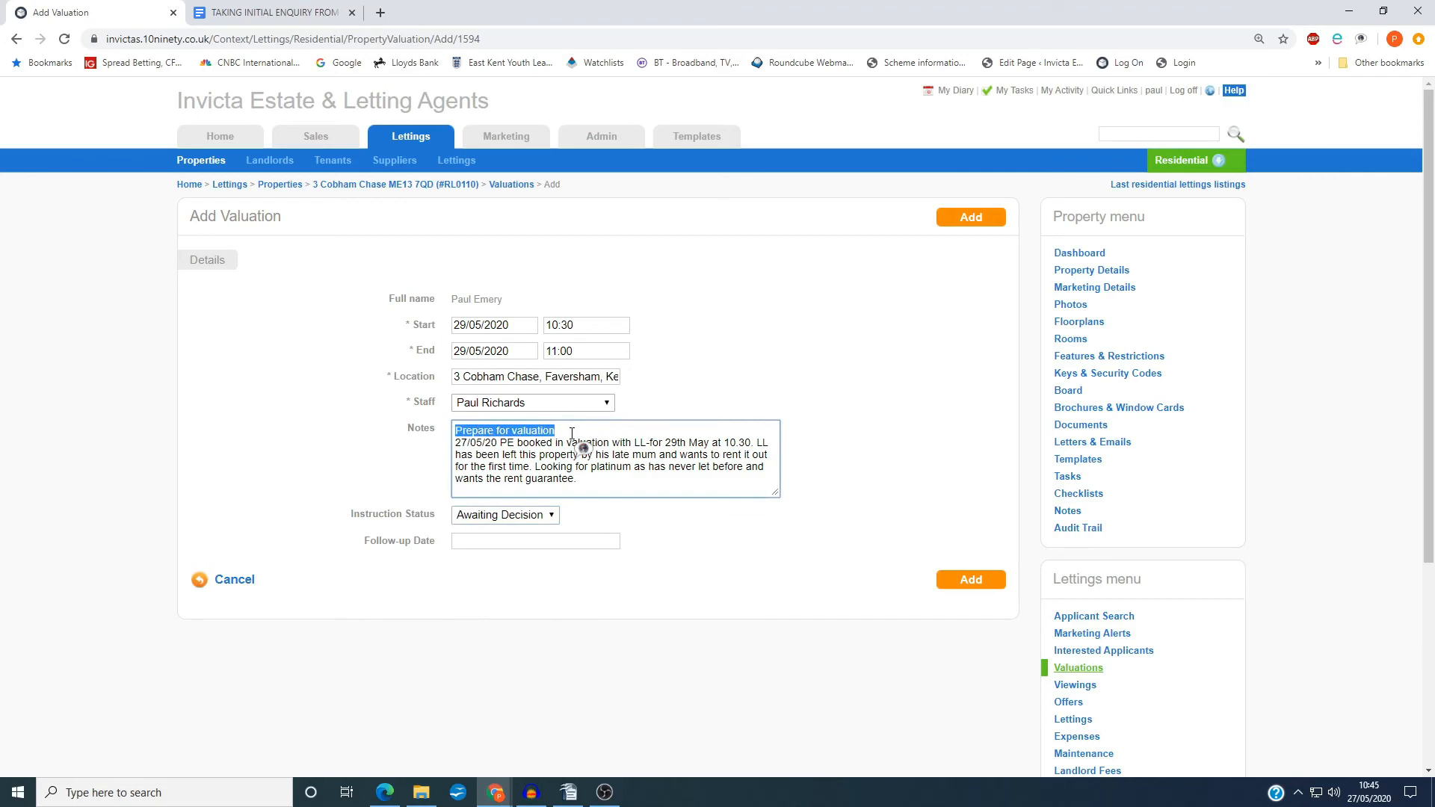
click(407, 457)
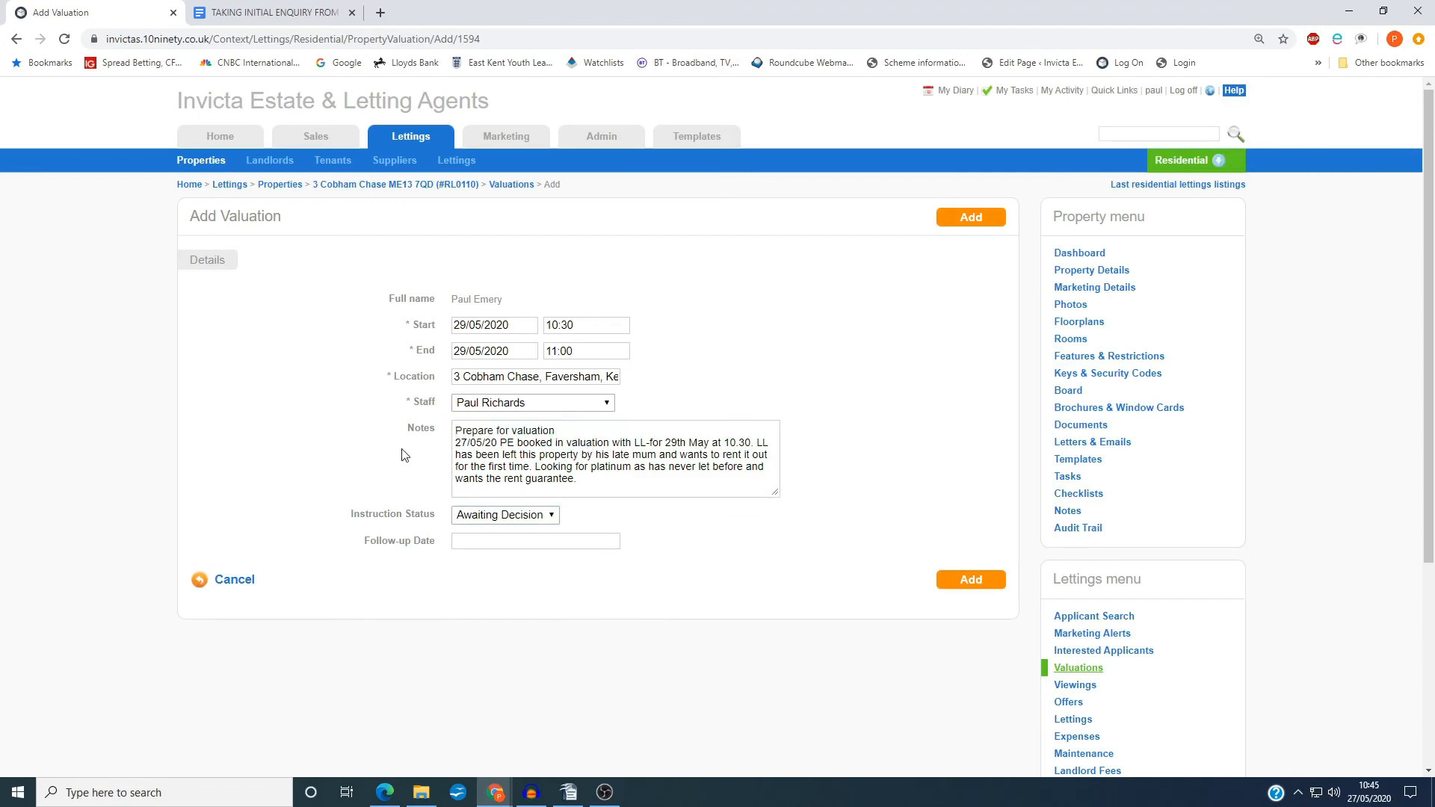
Set the follow-up date to 28/05/2020 and add the valuation to the property
click(465, 540)
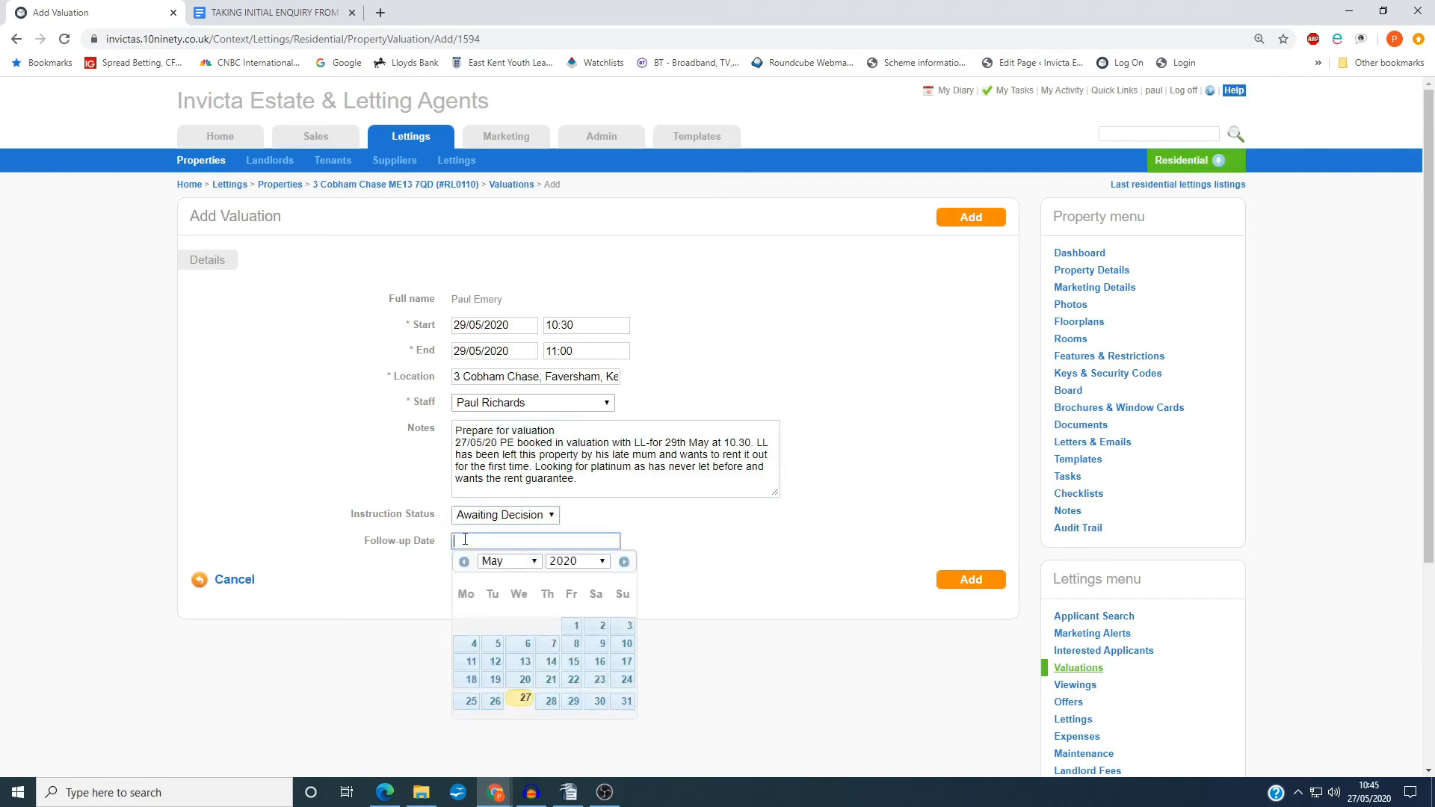
click(552, 703)
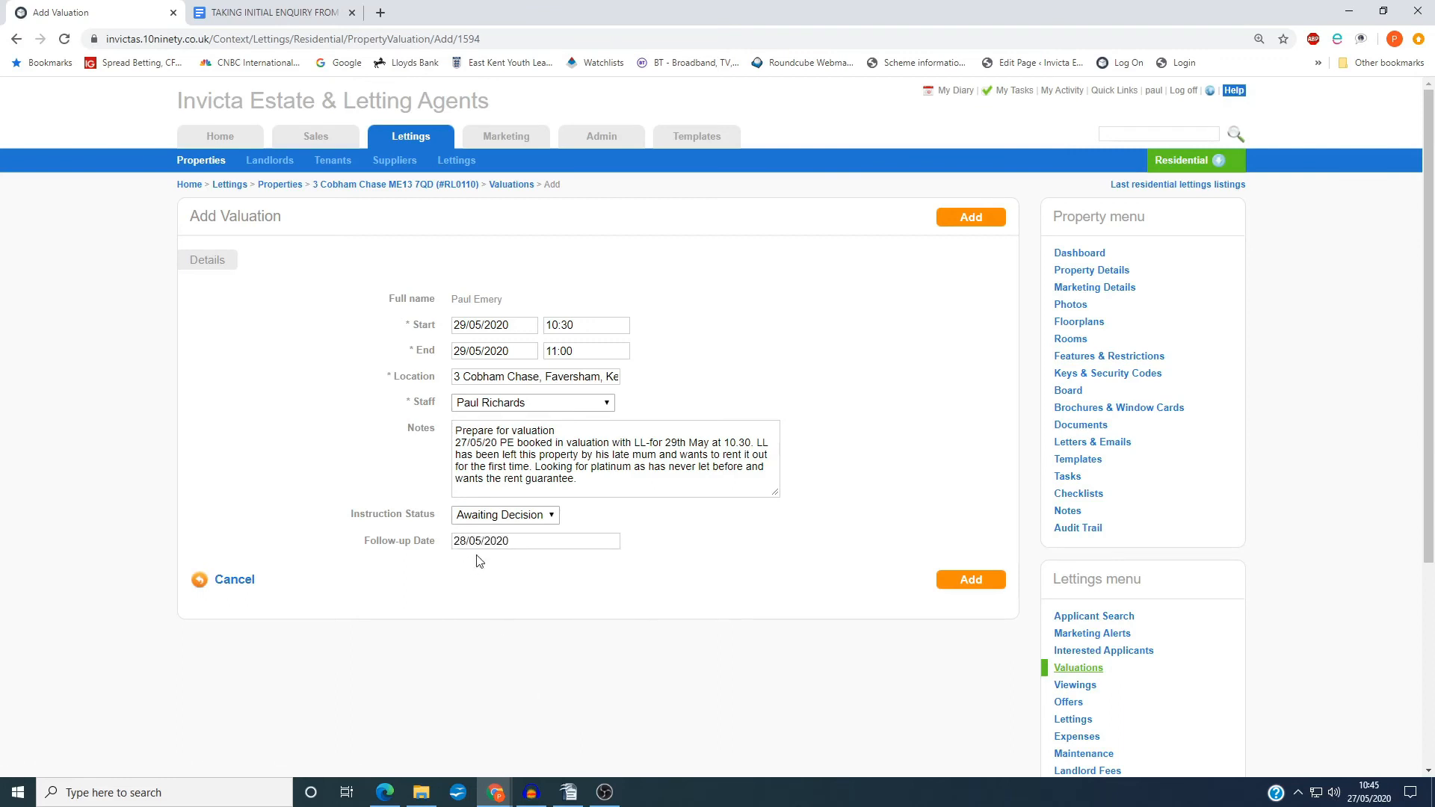
click(982, 582)
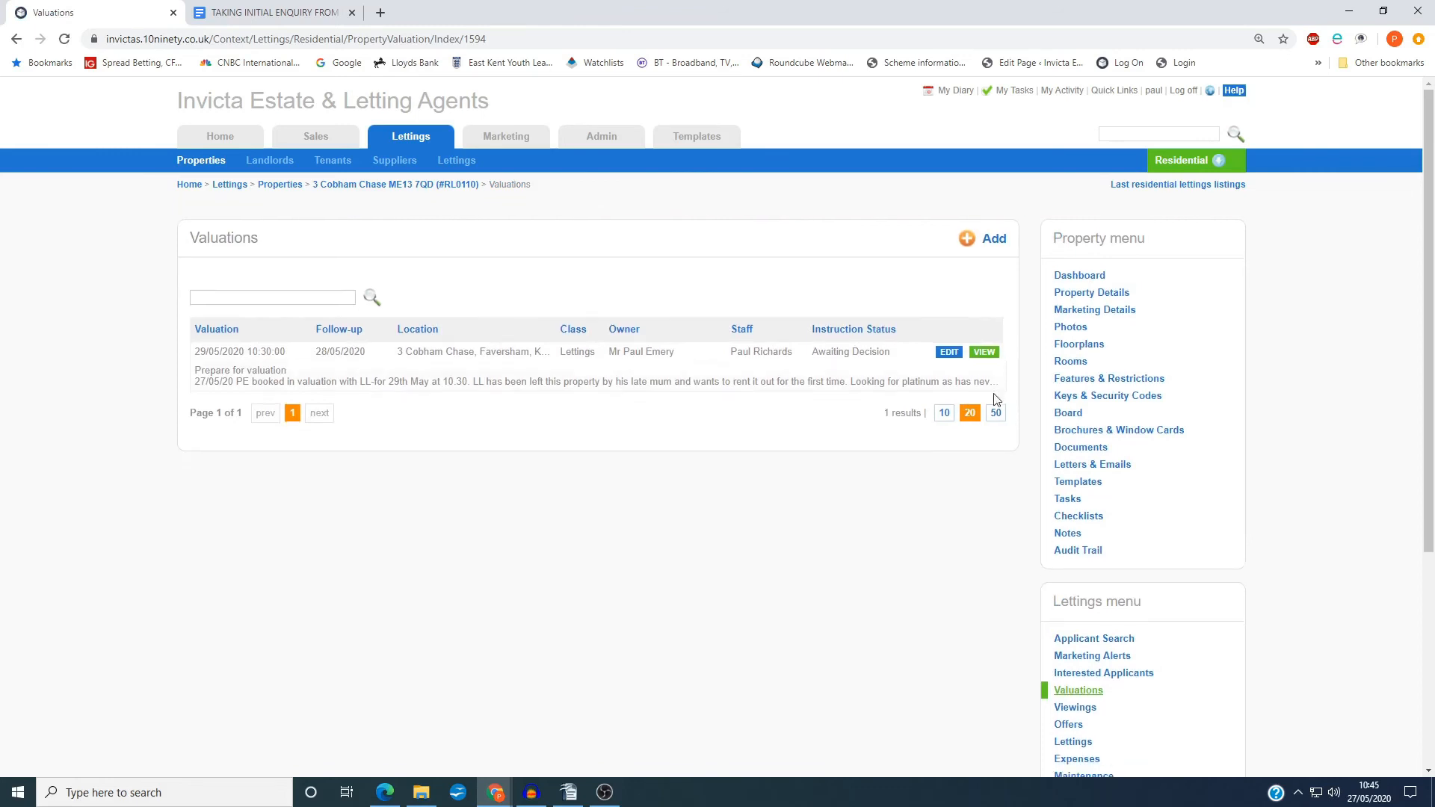
View the saved valuation and review its landlord confirmation email, including the appointment paragraph, then close the email without sending it
click(990, 333)
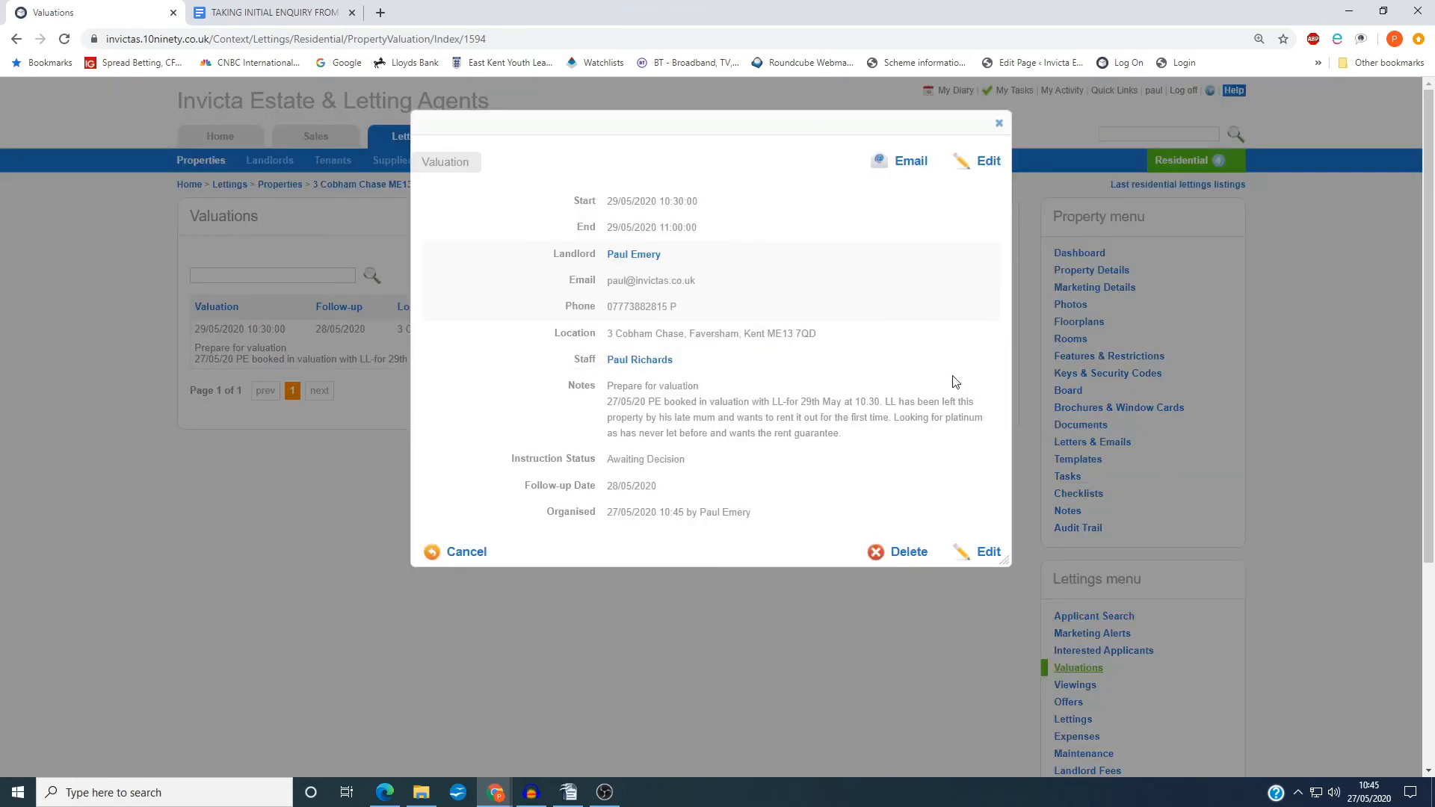
click(913, 168)
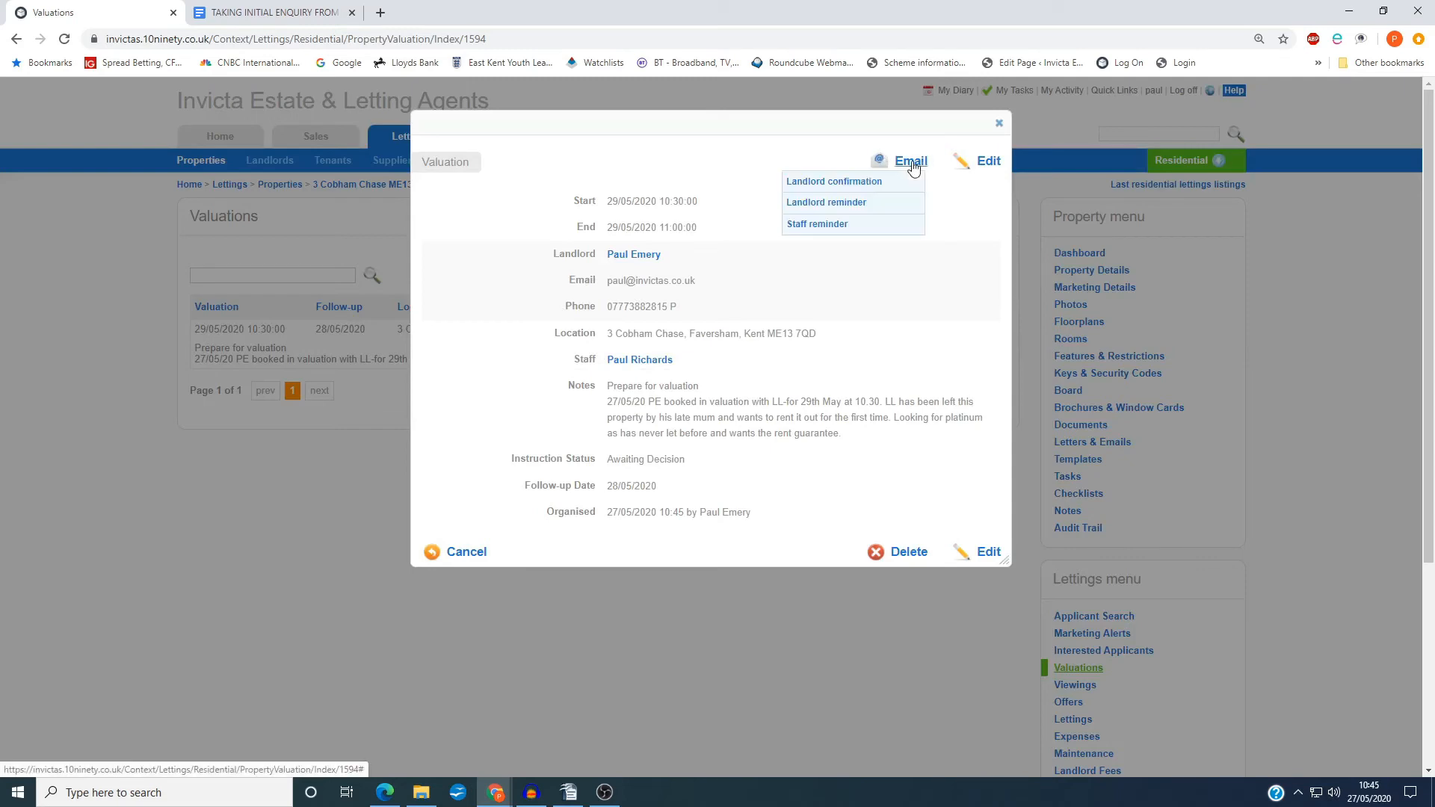
click(850, 186)
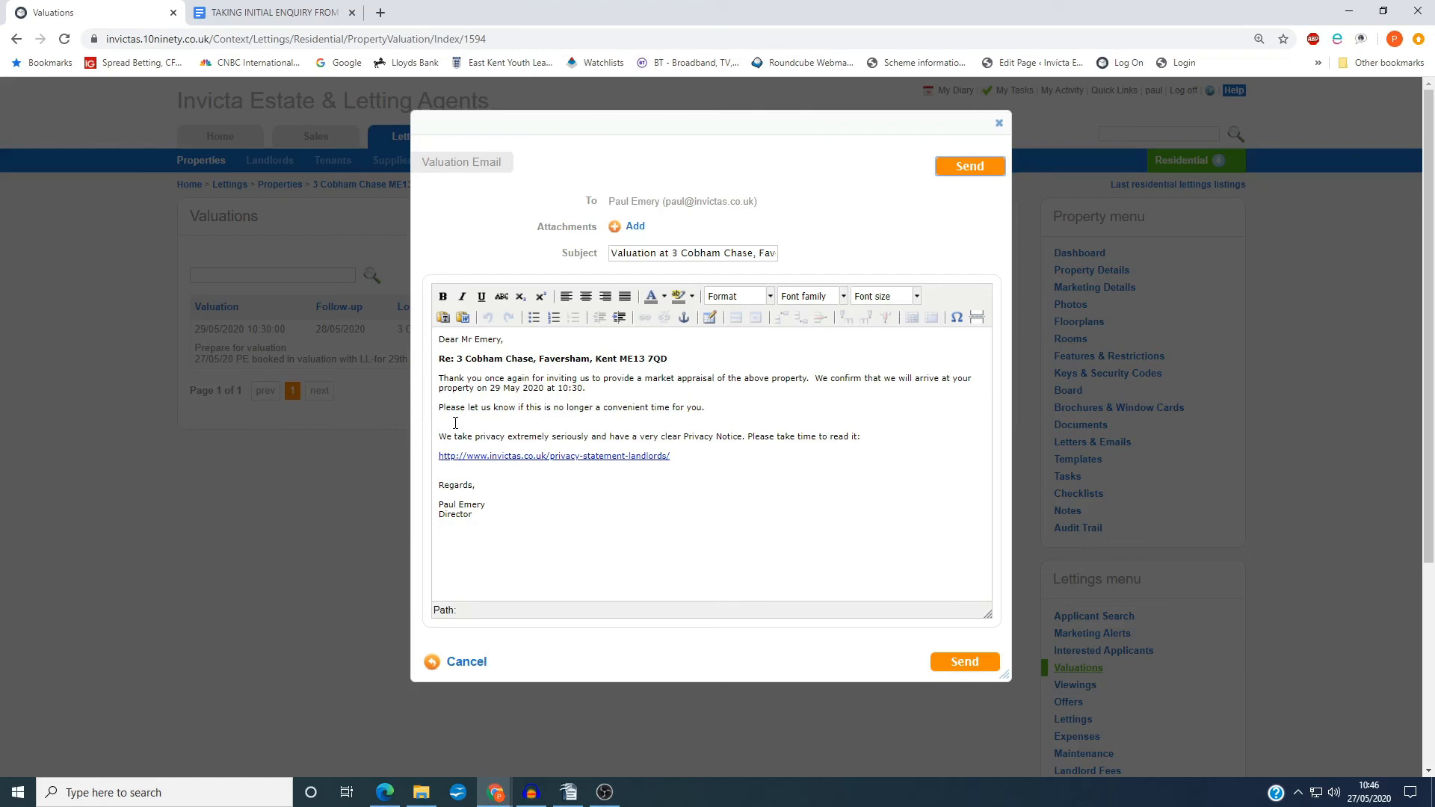
click(599, 394)
drag(430, 374, 586, 389)
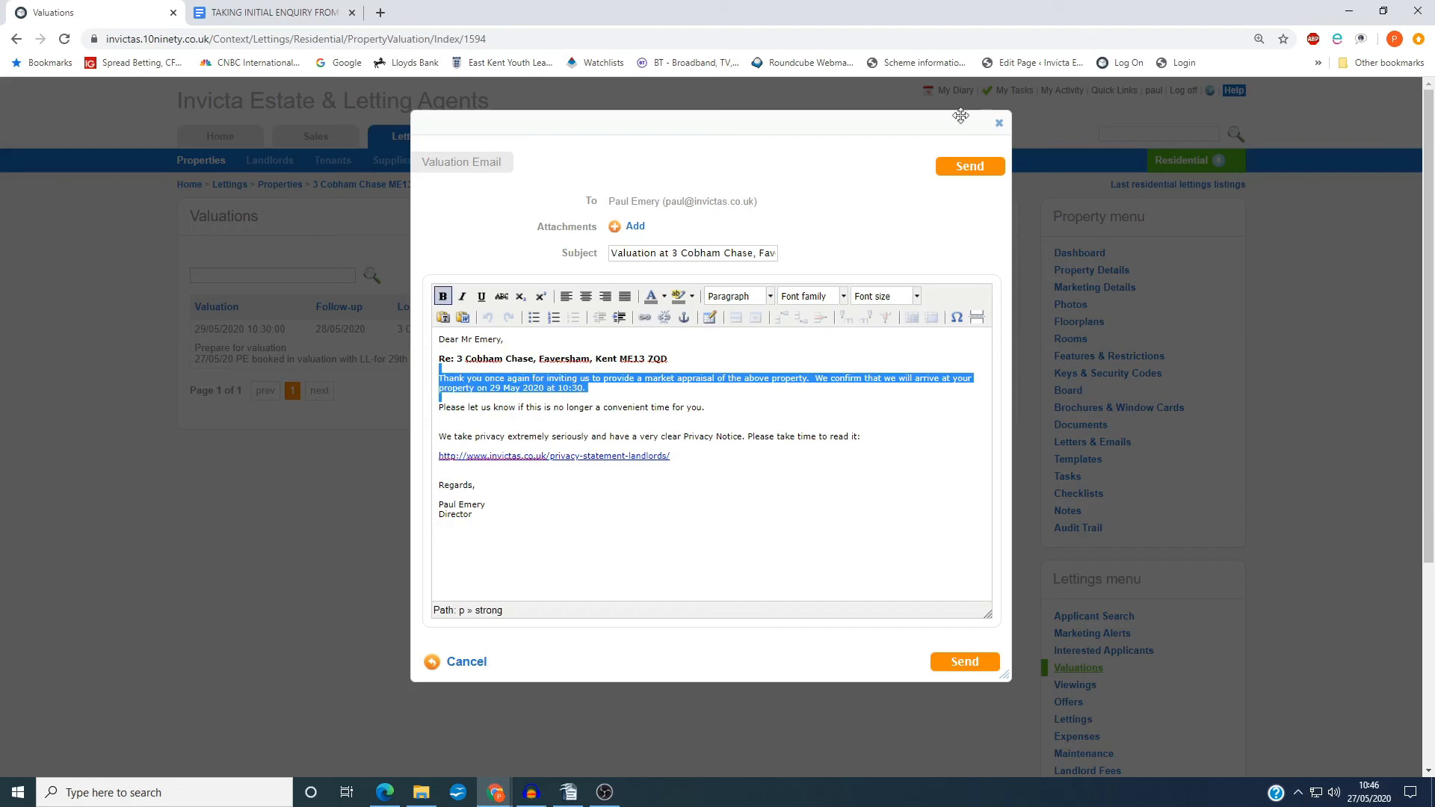
click(999, 123)
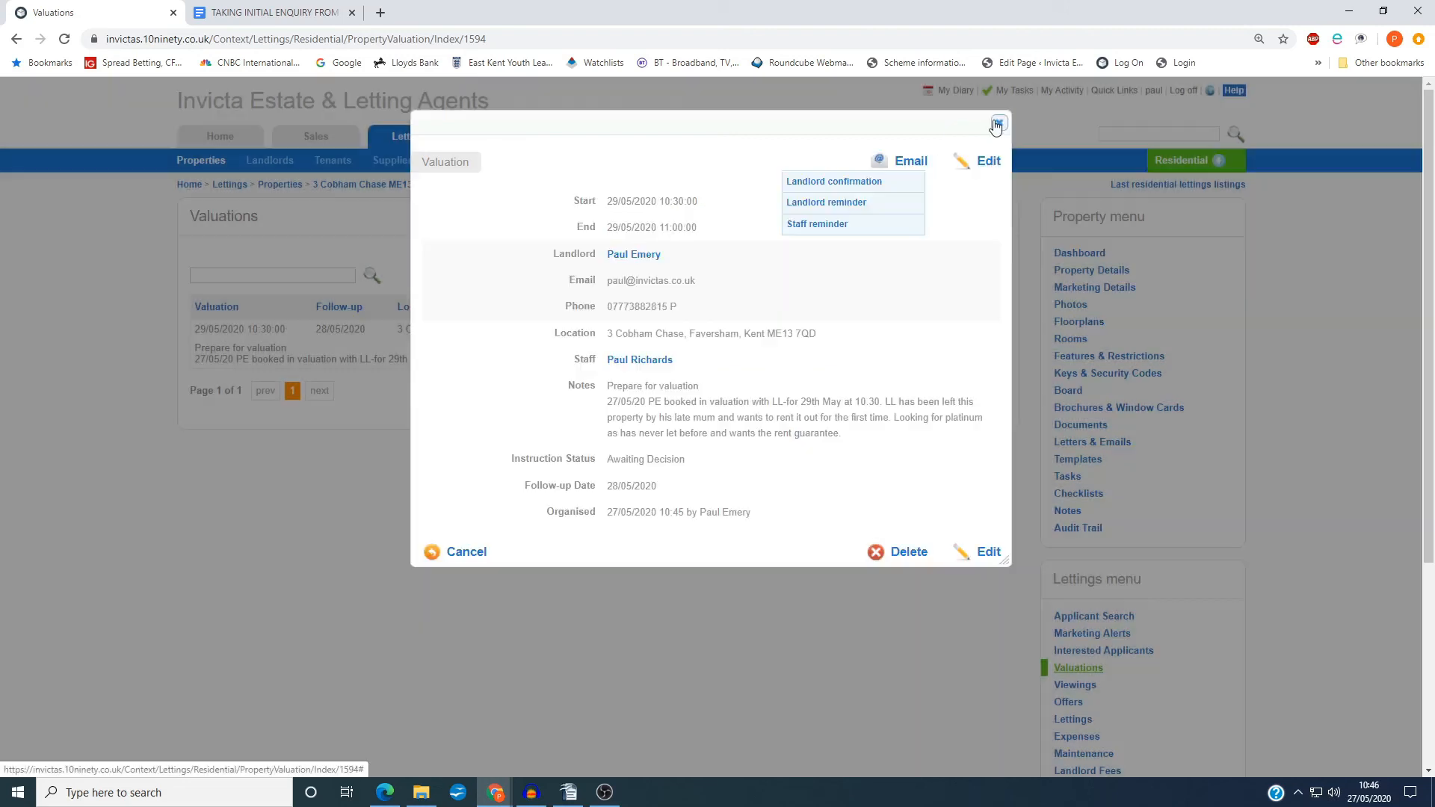
Review the valuation's staff reminder email, covering the property address and the owner's contact details, and close it without sending
click(825, 229)
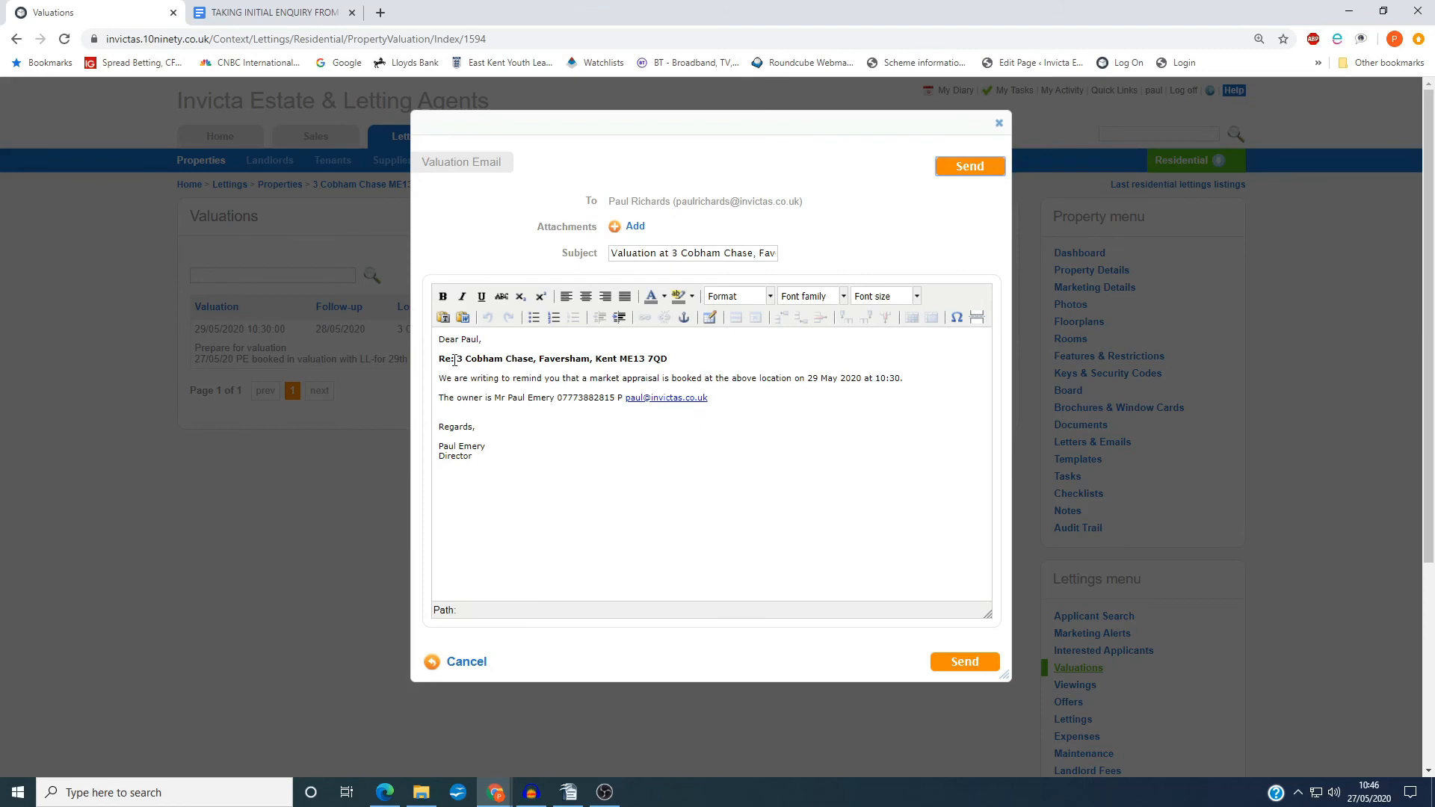
drag(455, 361, 738, 364)
click(702, 362)
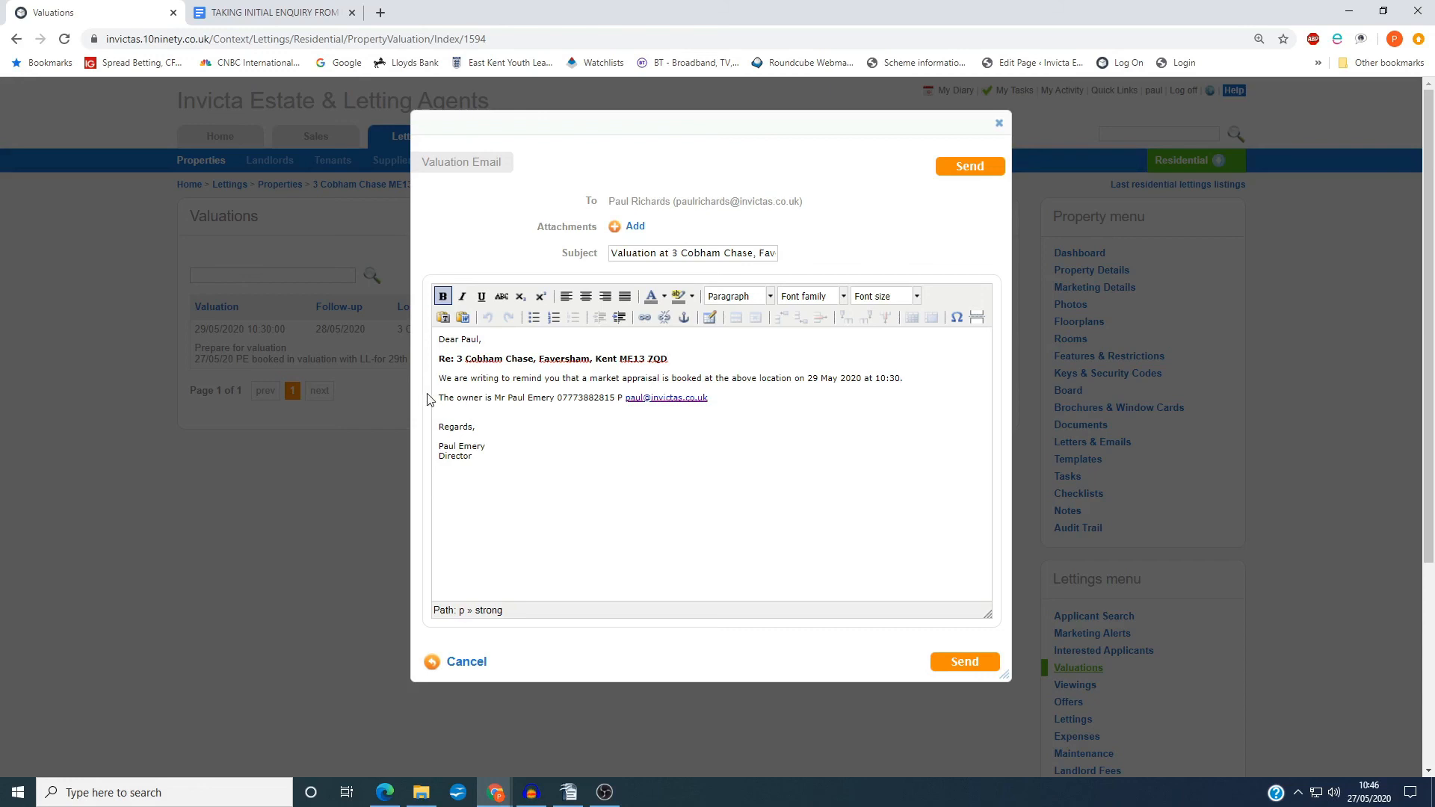
drag(438, 398, 795, 401)
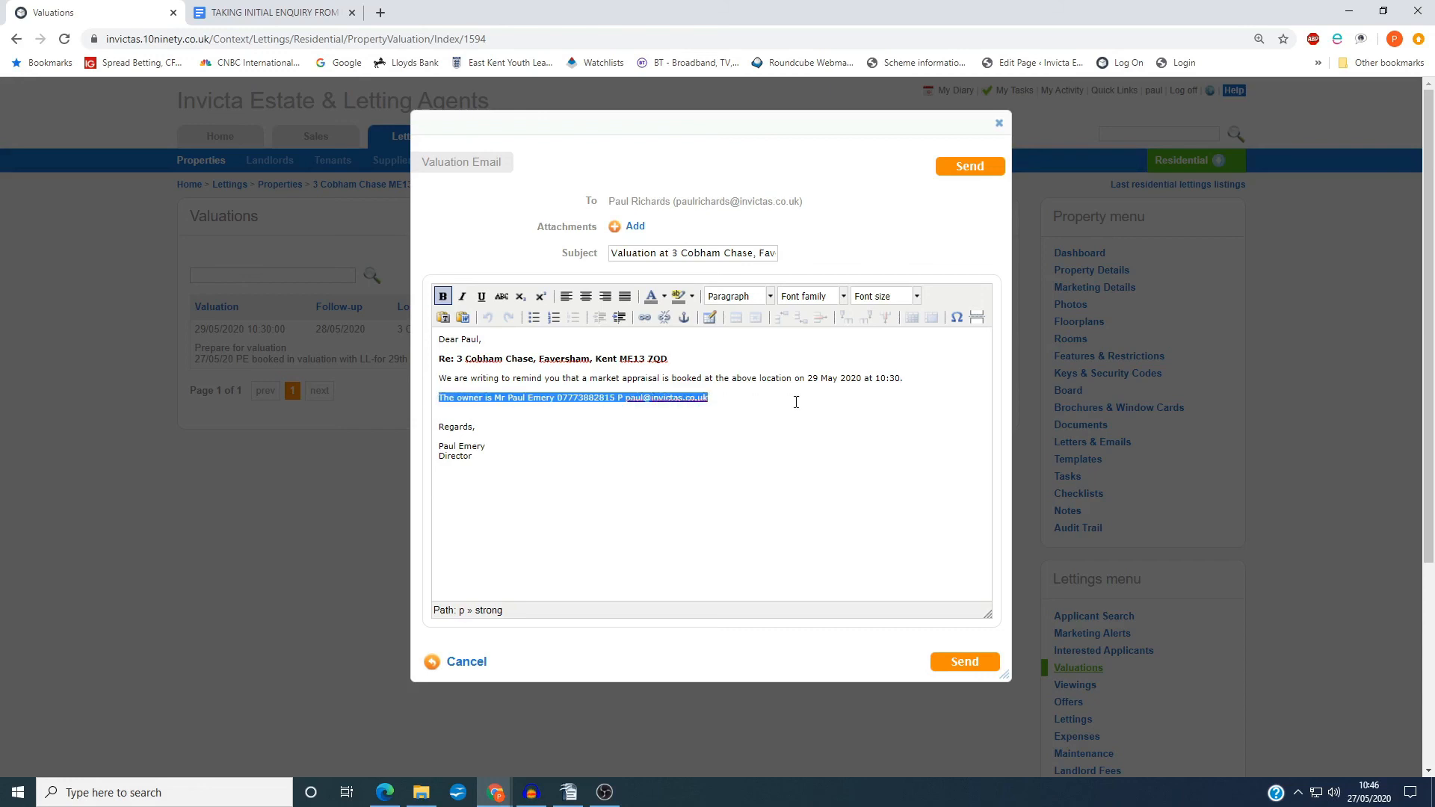
click(794, 401)
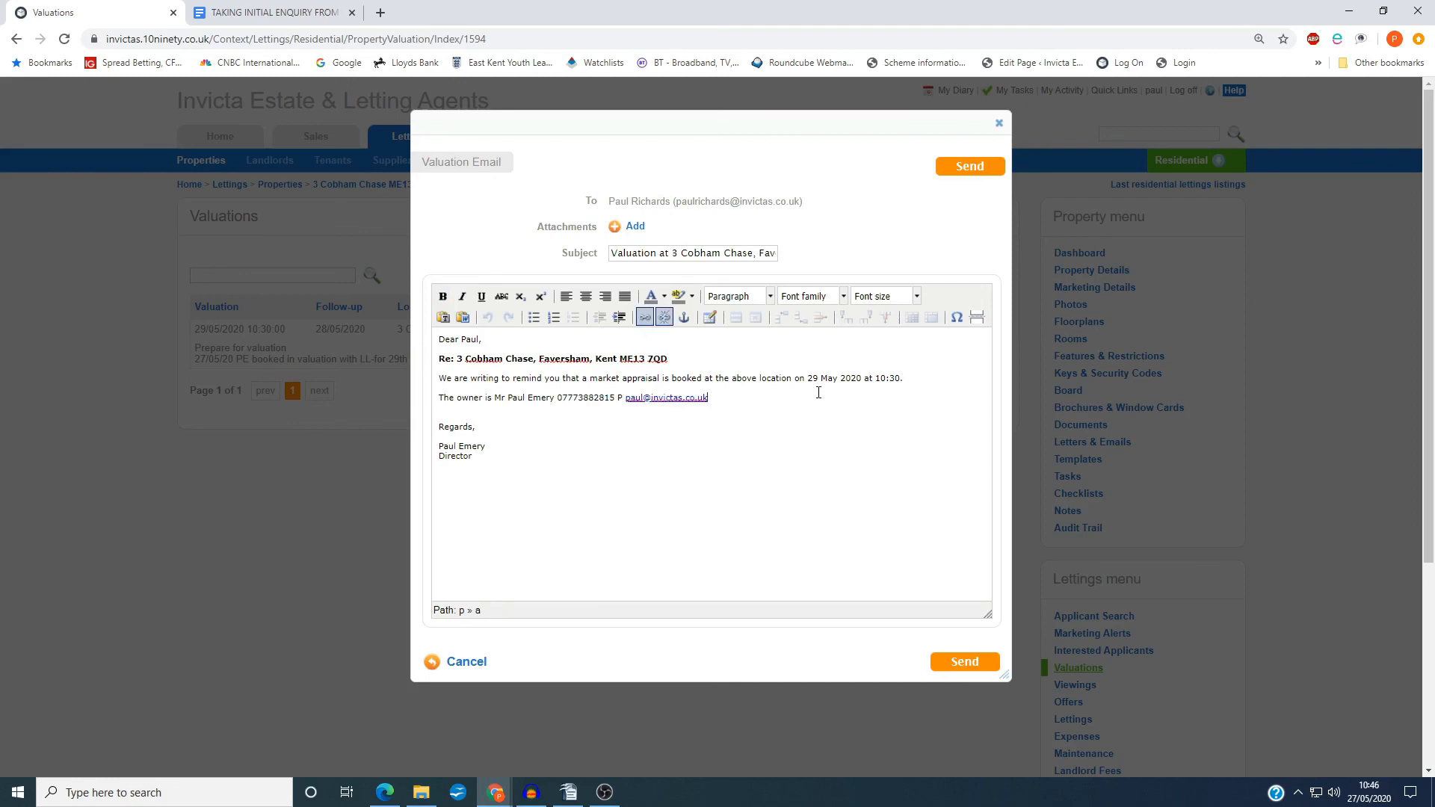
drag(777, 399, 436, 341)
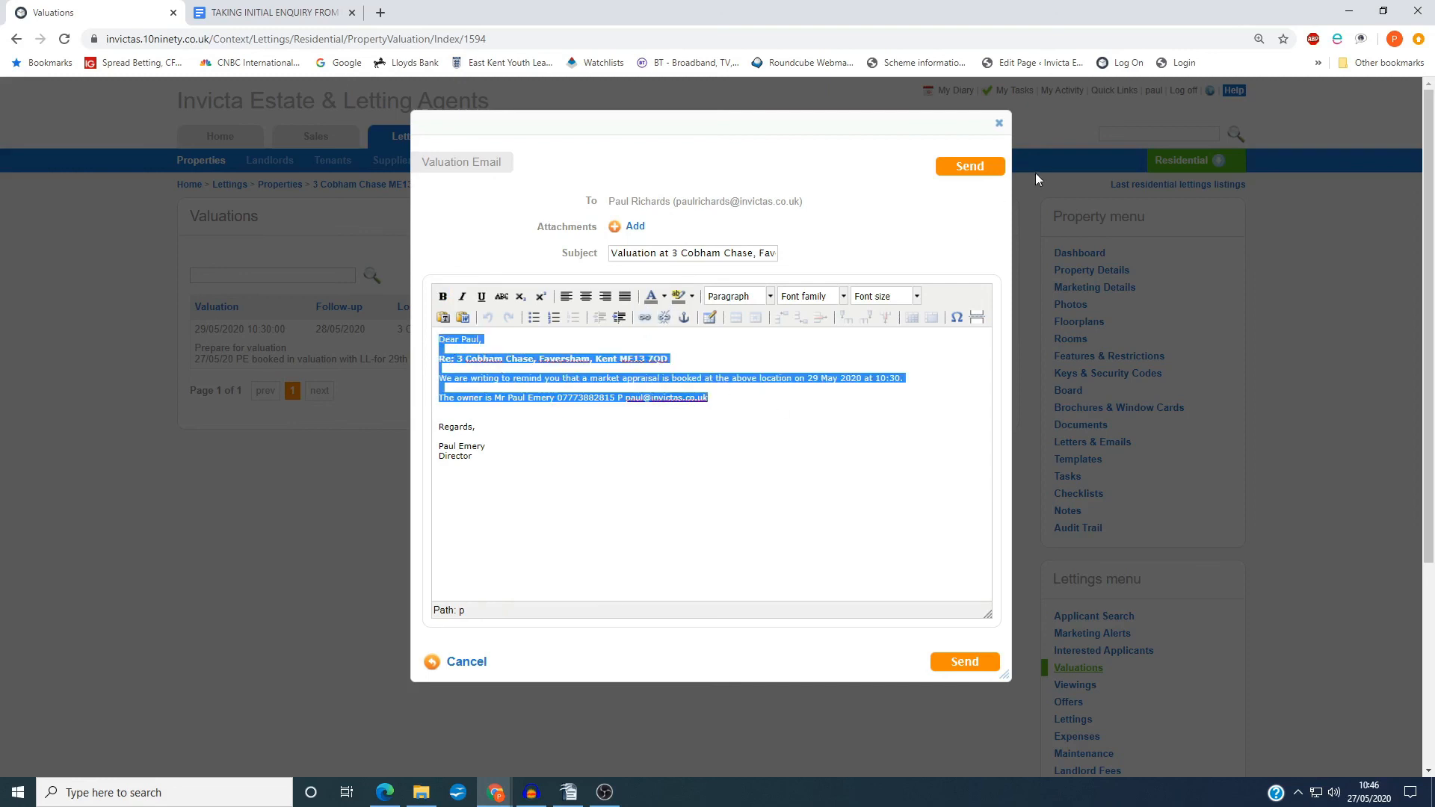
click(998, 126)
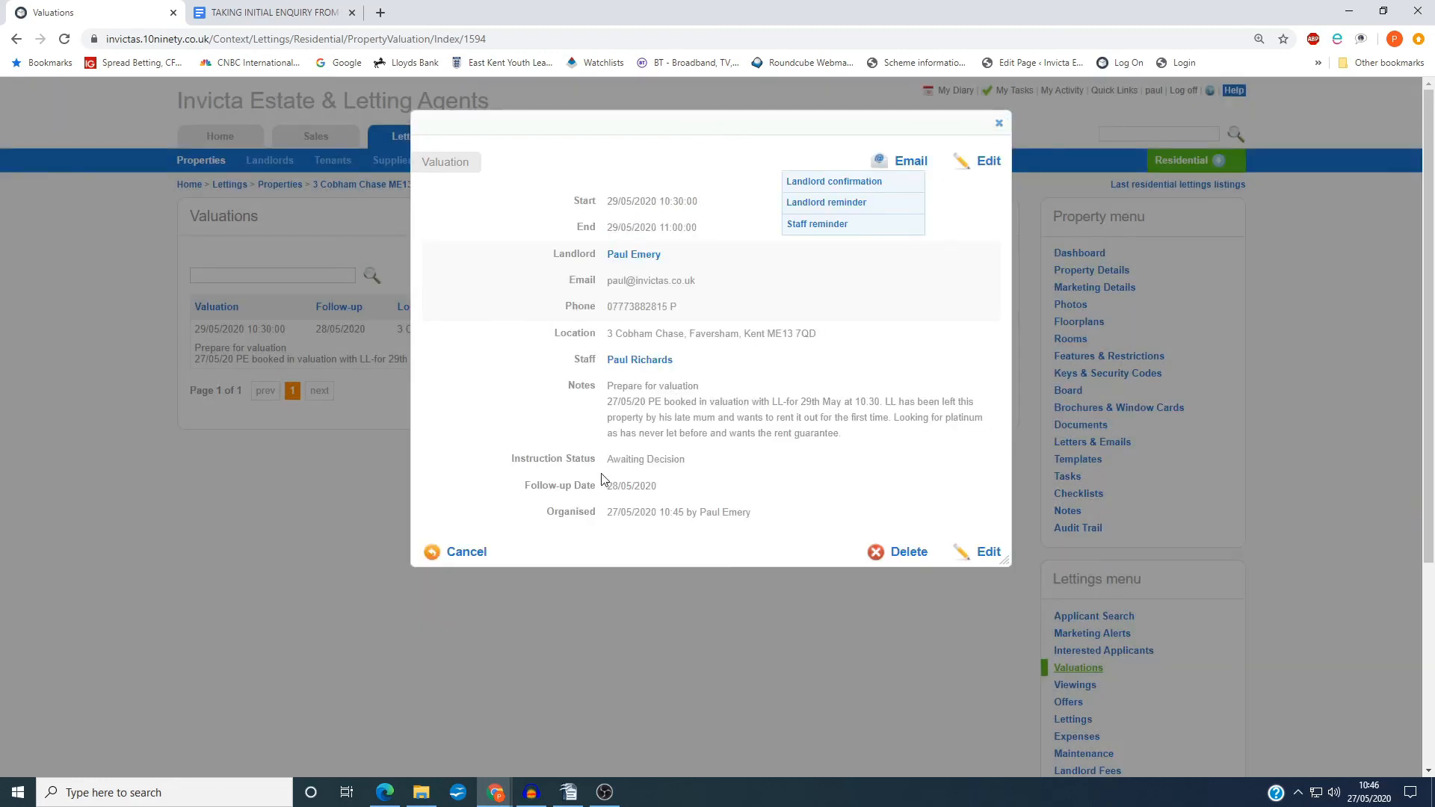
Check the follow-up date in the valuation's details and close the details
drag(608, 490, 660, 489)
click(656, 488)
drag(657, 487, 606, 487)
click(608, 486)
drag(609, 487, 677, 491)
click(660, 491)
drag(661, 491, 532, 211)
click(657, 168)
click(999, 124)
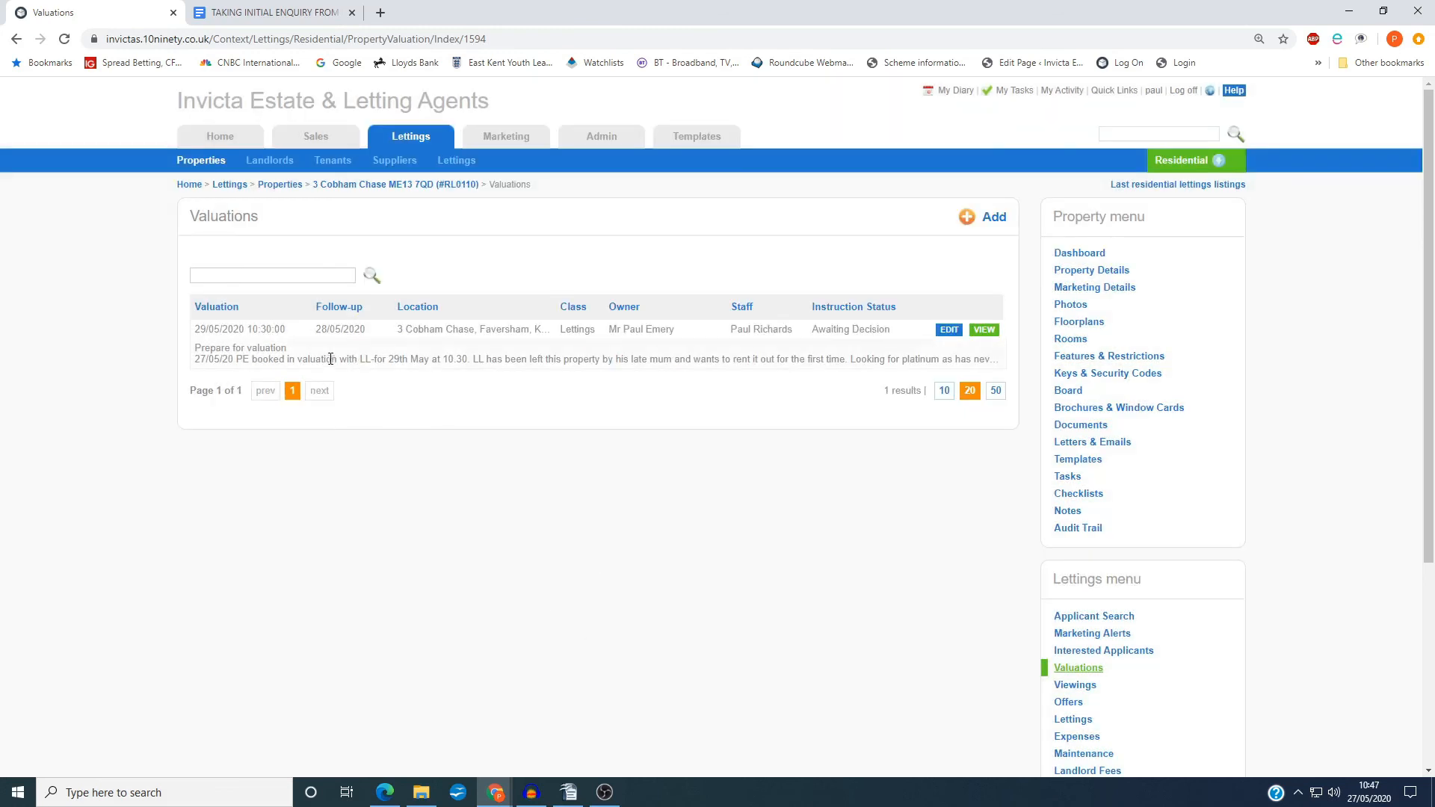
Check the branch diary's entries for Friday, 29 May 2020, and switch to the landlord enquiry procedure in Google Docs
click(232, 137)
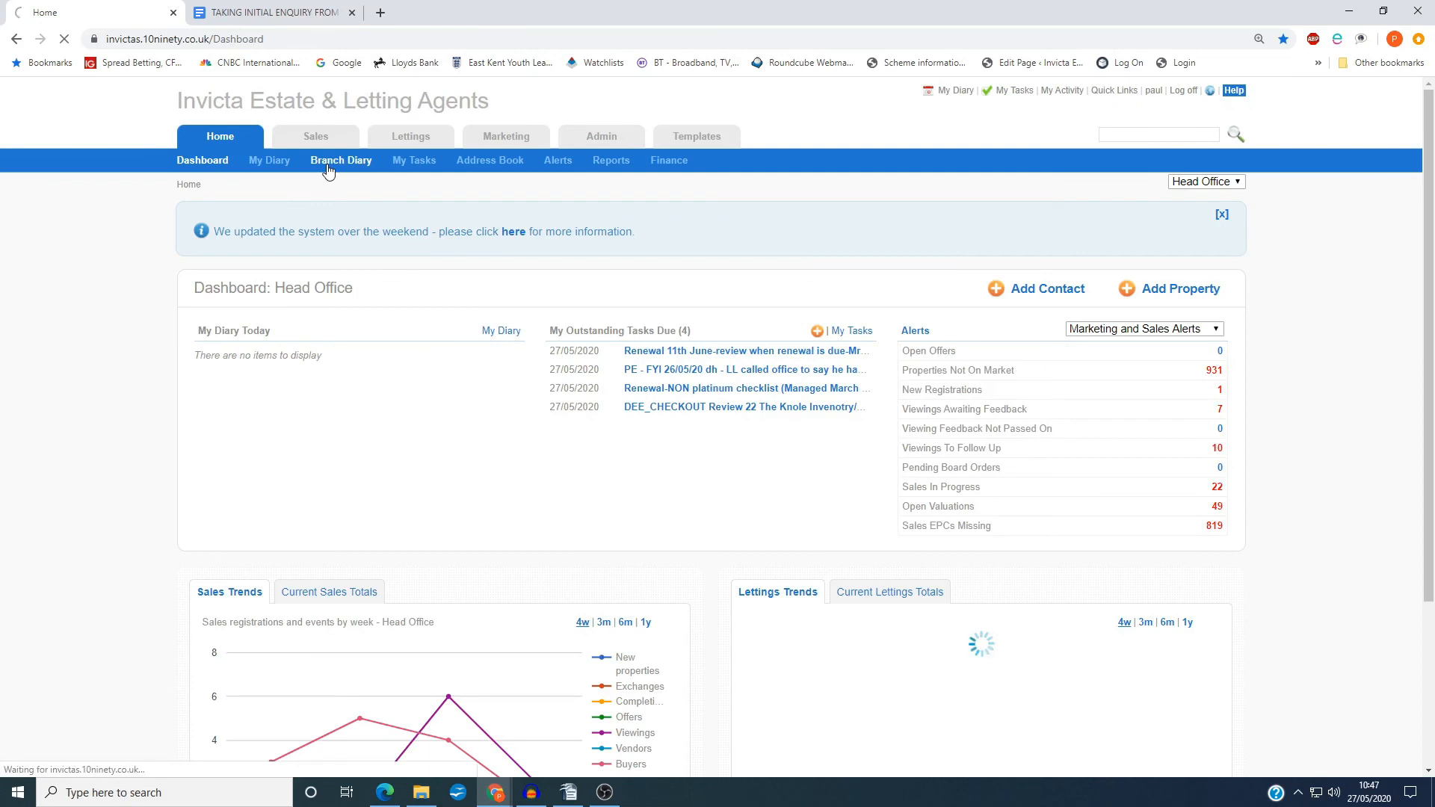
click(327, 169)
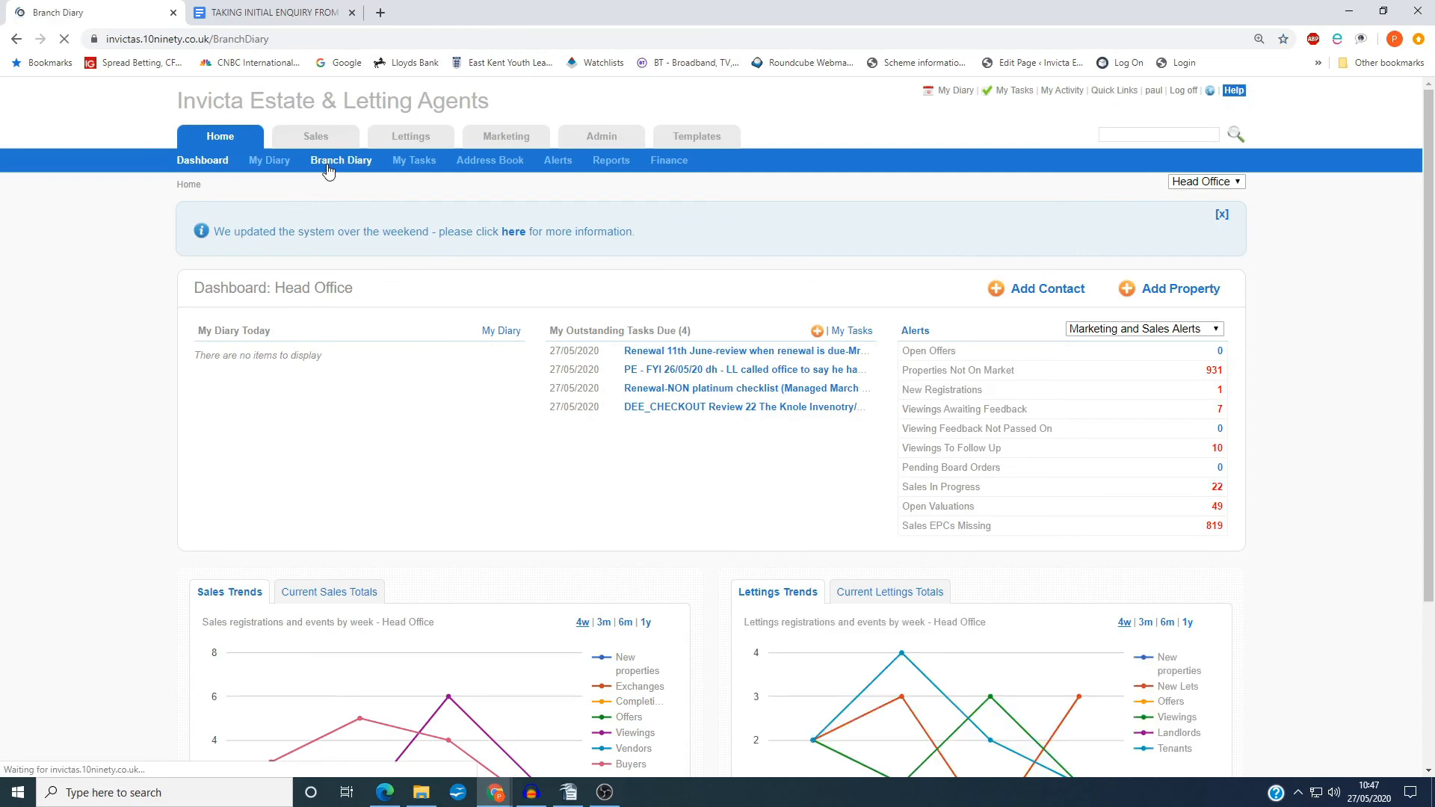
click(232, 261)
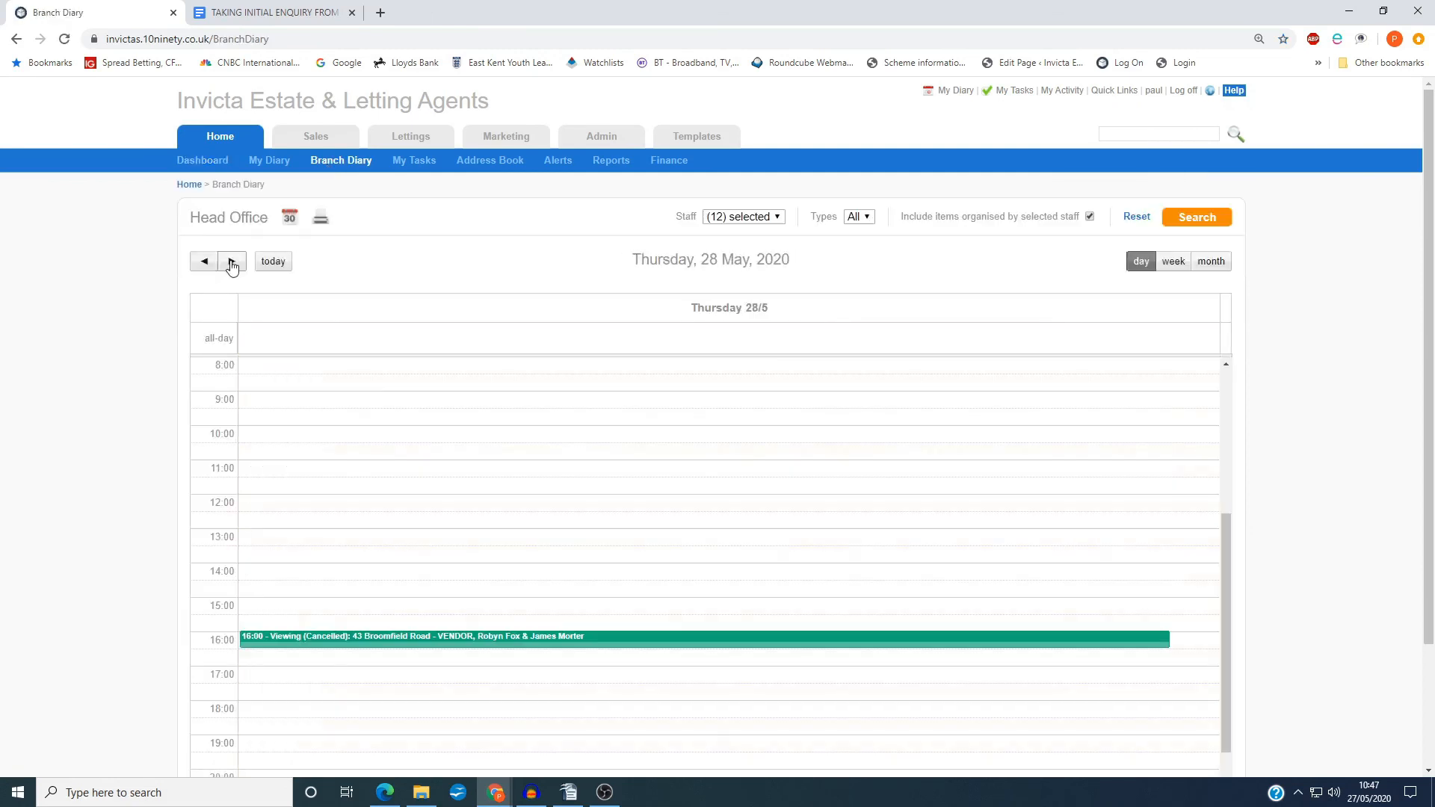
click(232, 261)
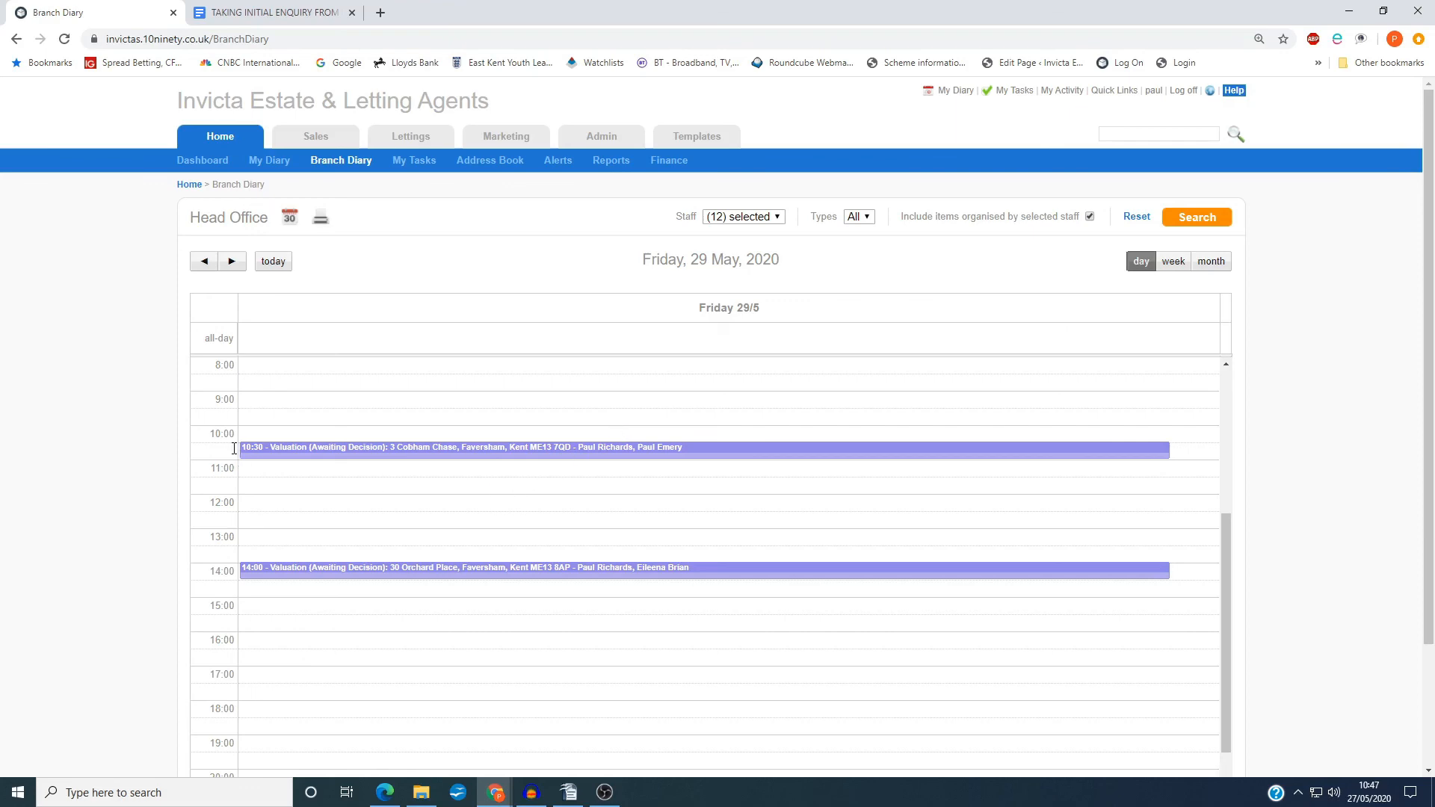
click(204, 261)
click(276, 13)
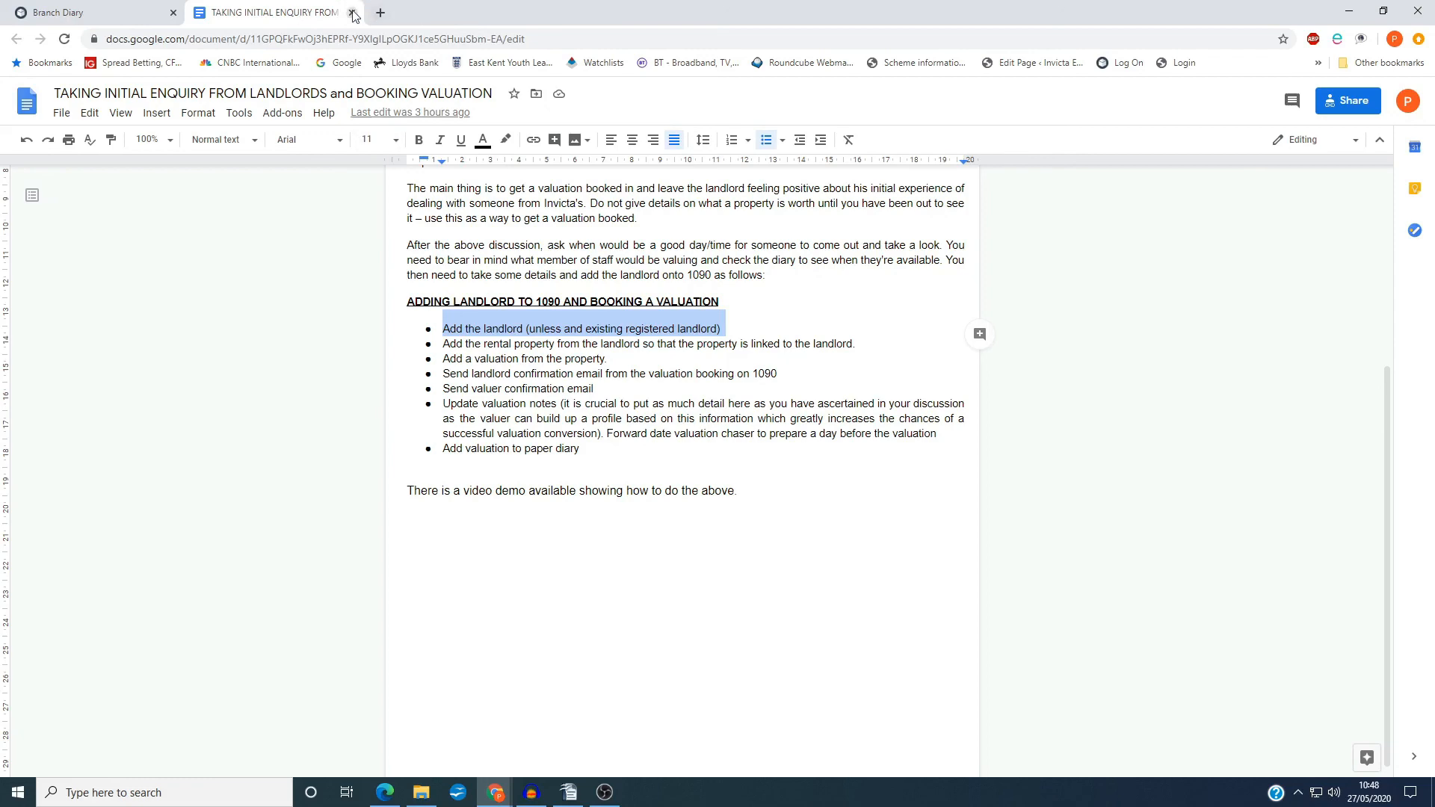
click(605, 792)
click(1036, 550)
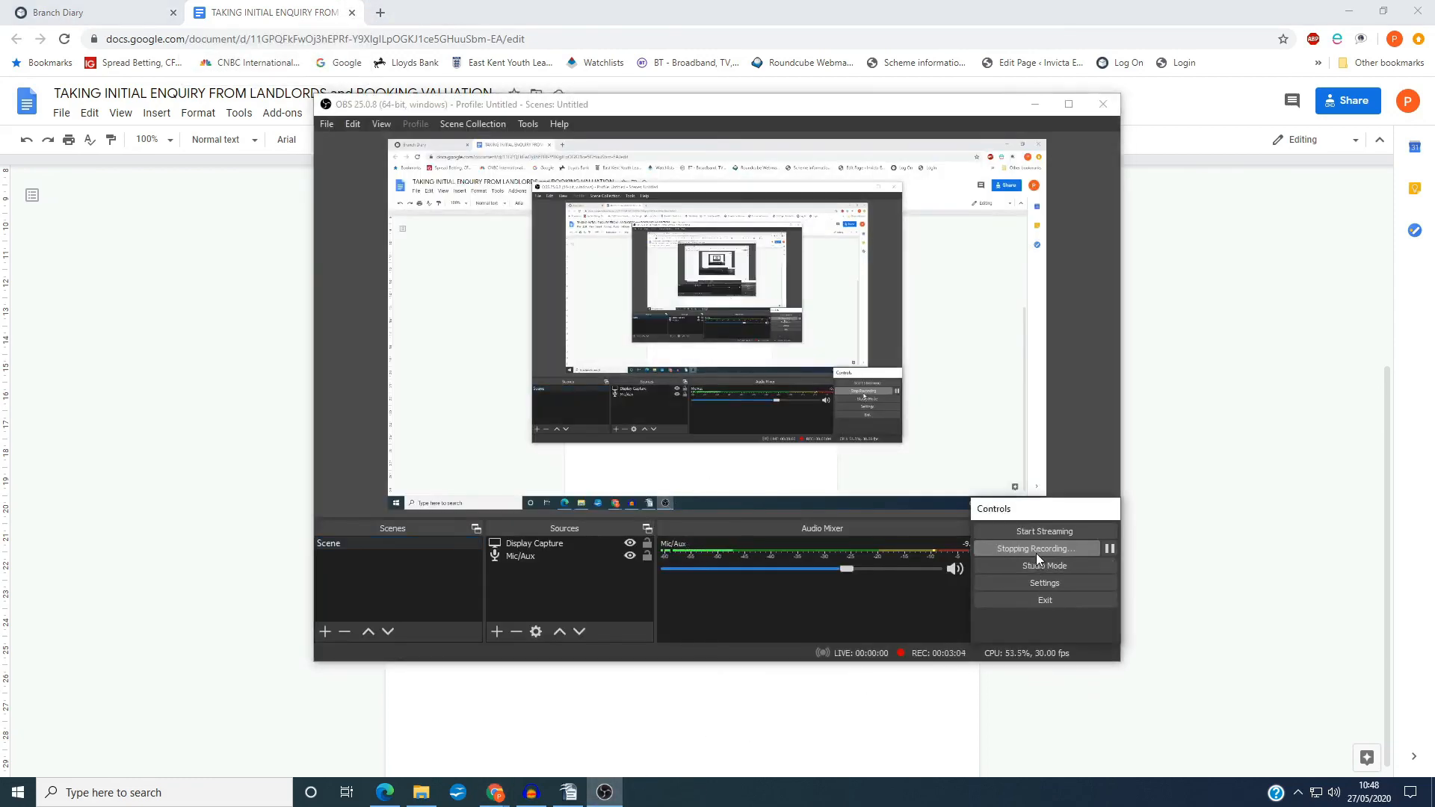